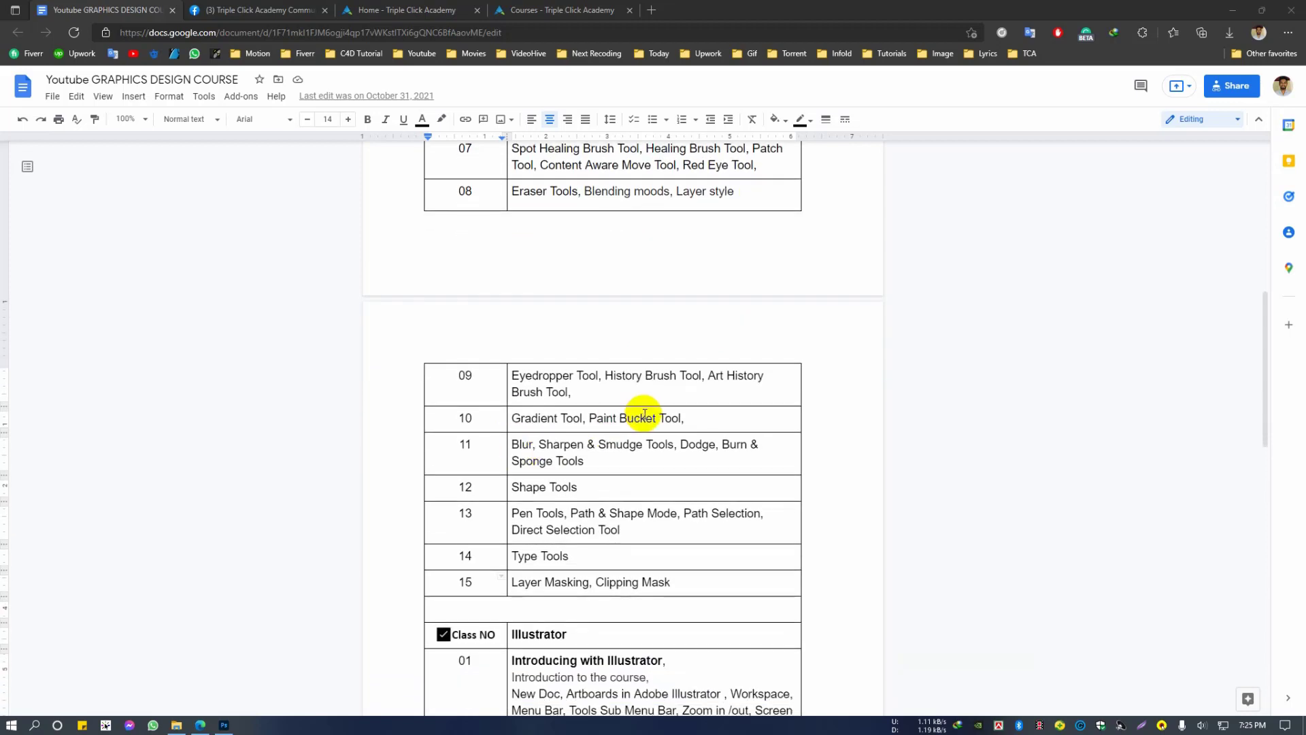
# Step: Switch to Photoshop and open the recent tomato image tomatoes_helios4eos_gettyimages-edit.jpeg
pyautogui.doubleClick(584, 392)
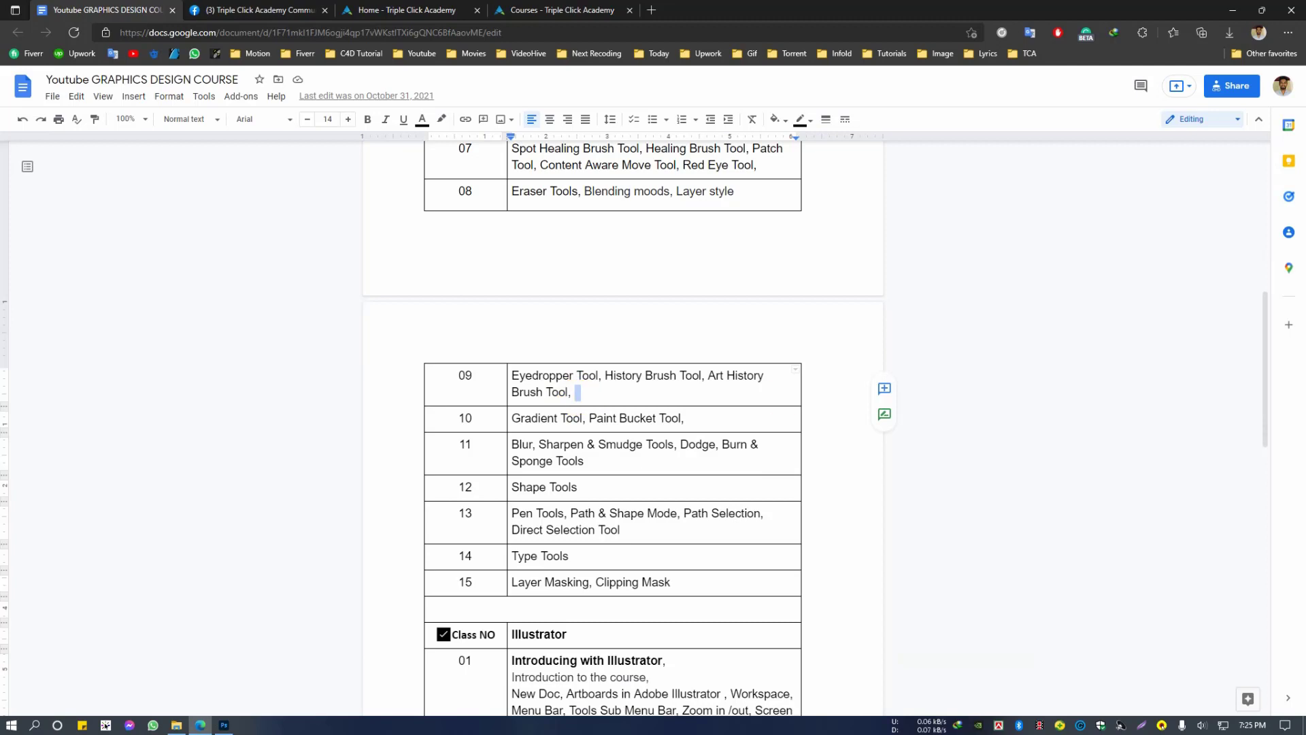
pyautogui.click(223, 725)
pyautogui.scroll(-1, 457, 402)
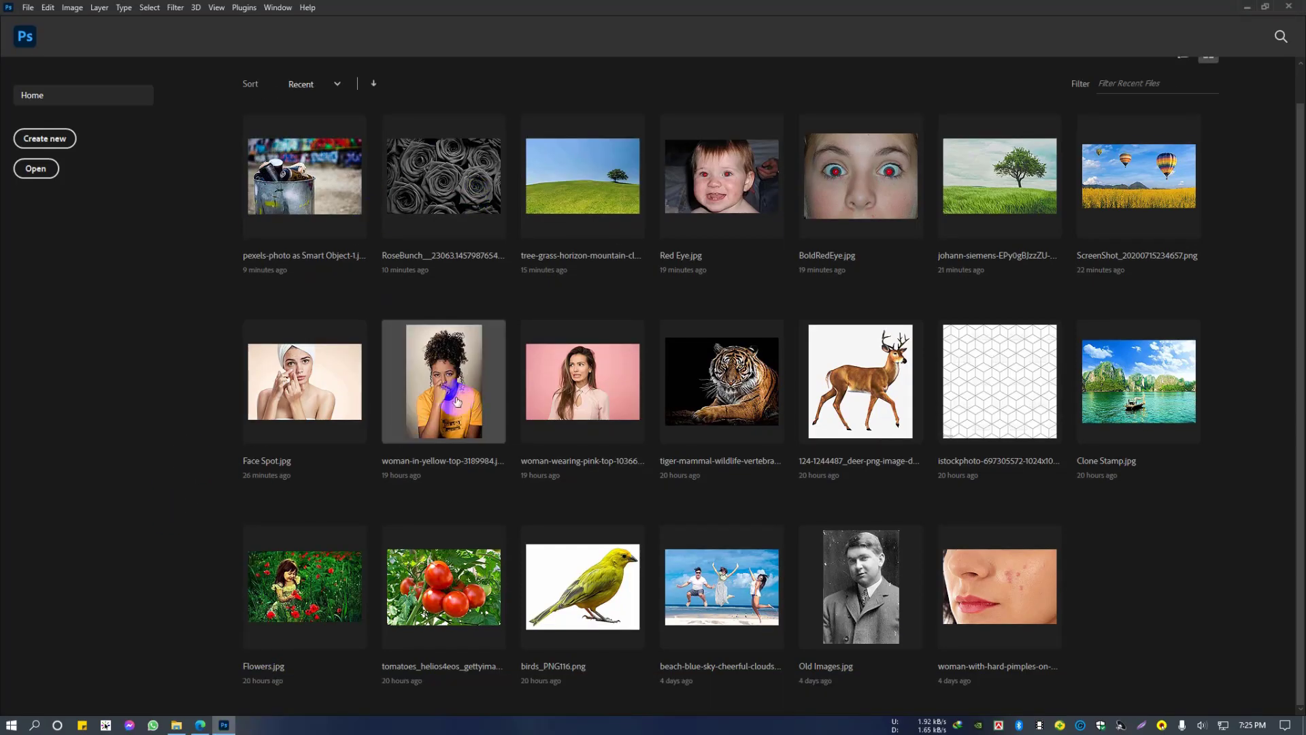
pyautogui.scroll(1, 457, 402)
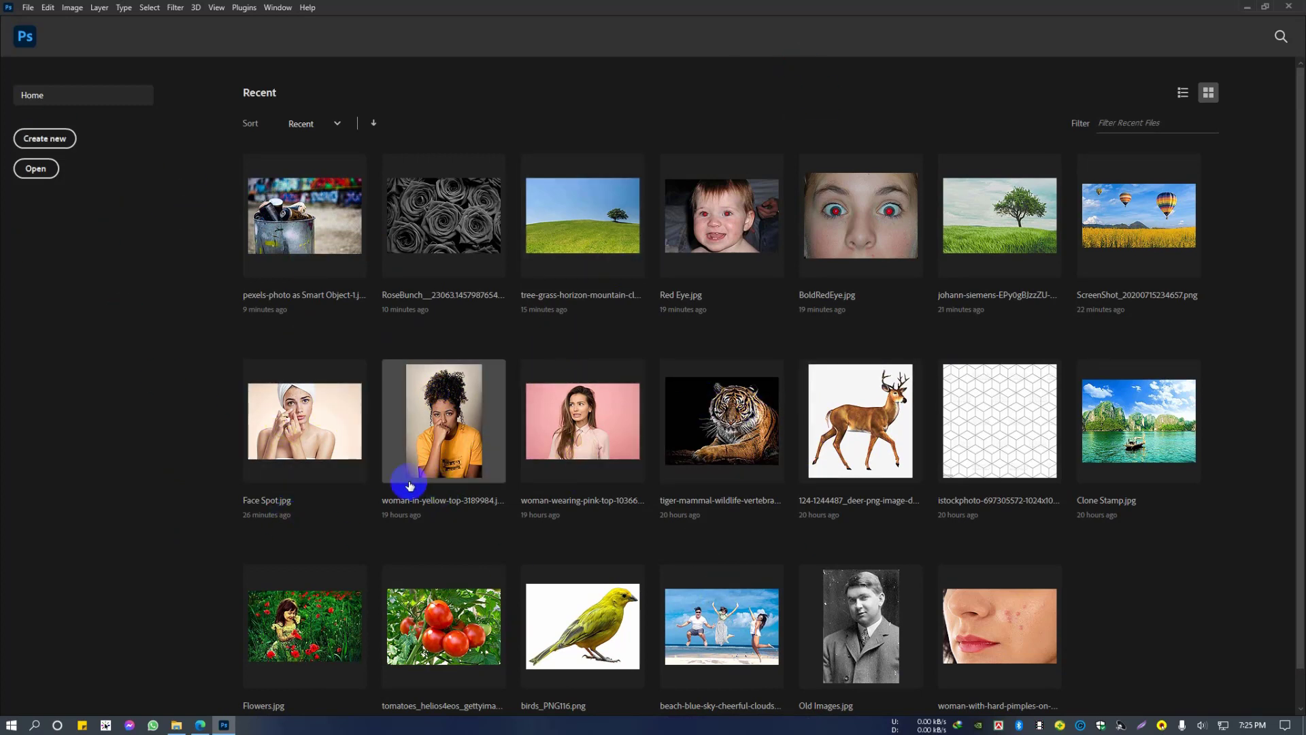
pyautogui.click(480, 606)
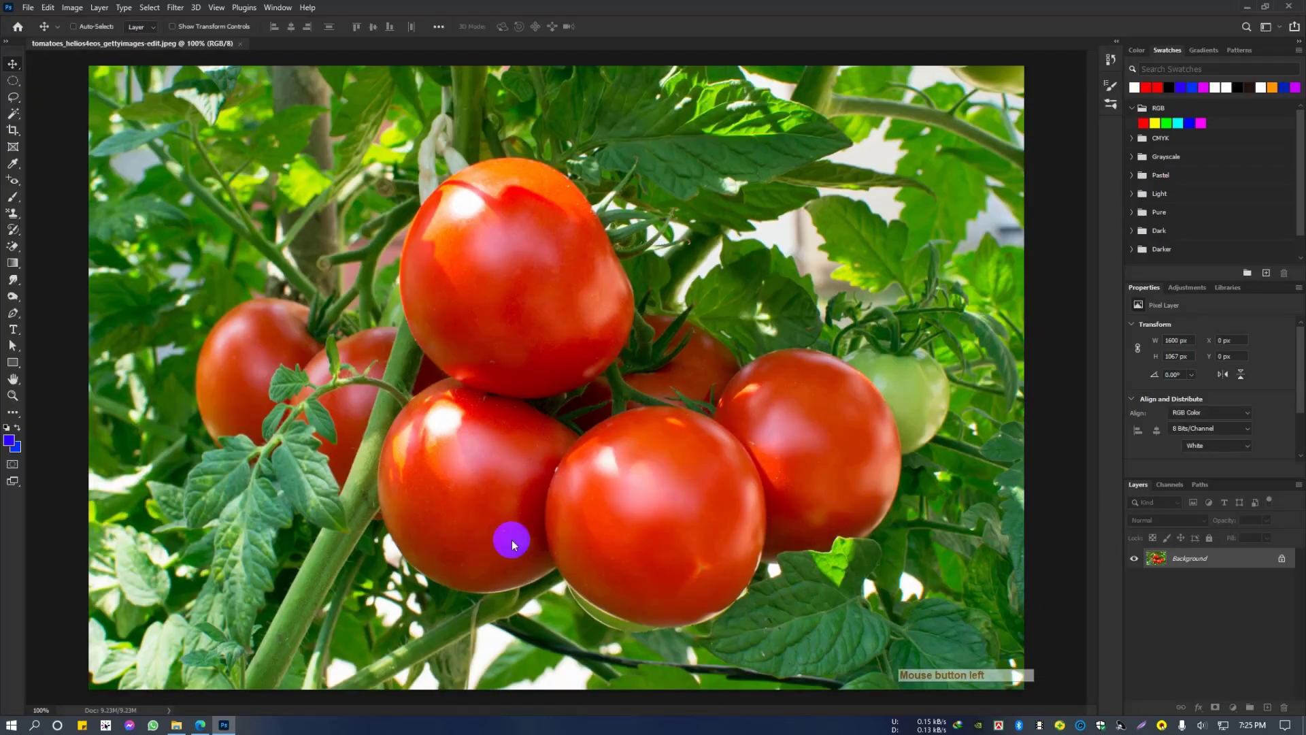
pyautogui.scroll(-3, 540, 463)
pyautogui.scroll(3, 542, 465)
pyautogui.scroll(-2, 545, 473)
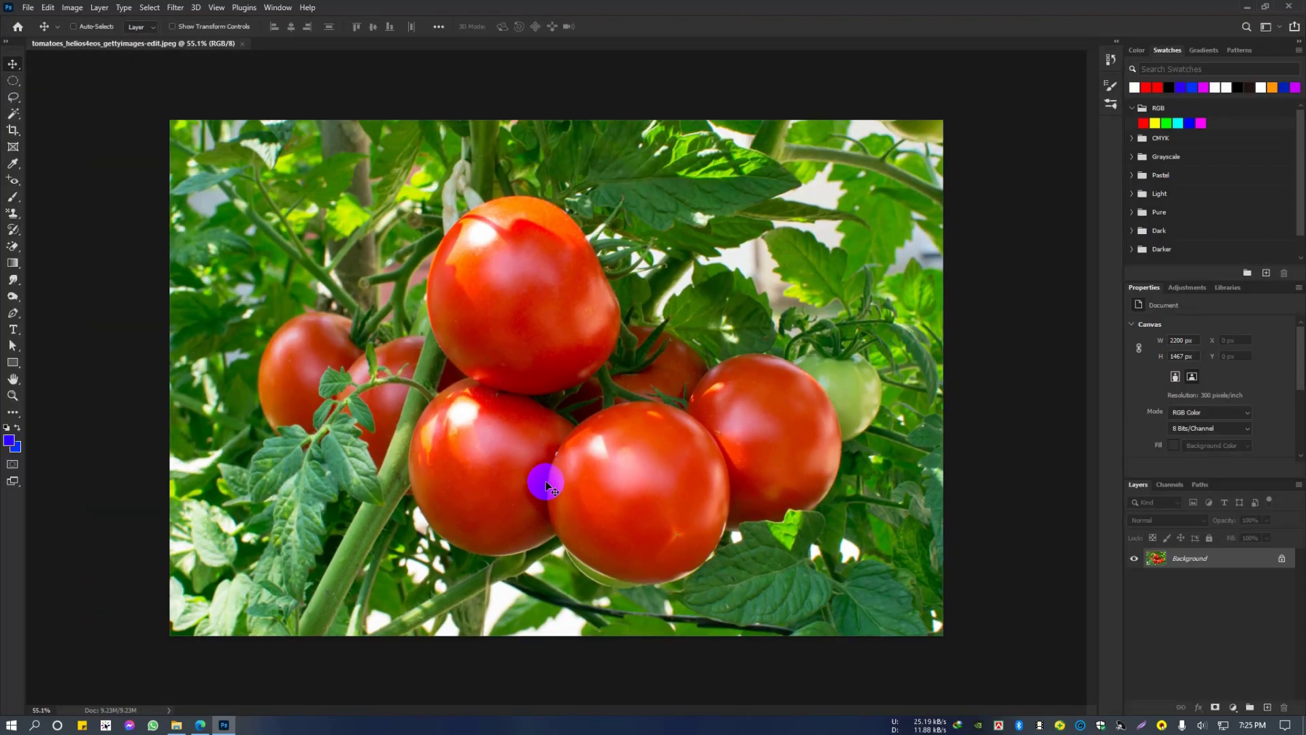
# Step: Activate the Eyedropper Tool and sample red from the uppermost tomato as the foreground colour
pyautogui.click(13, 164)
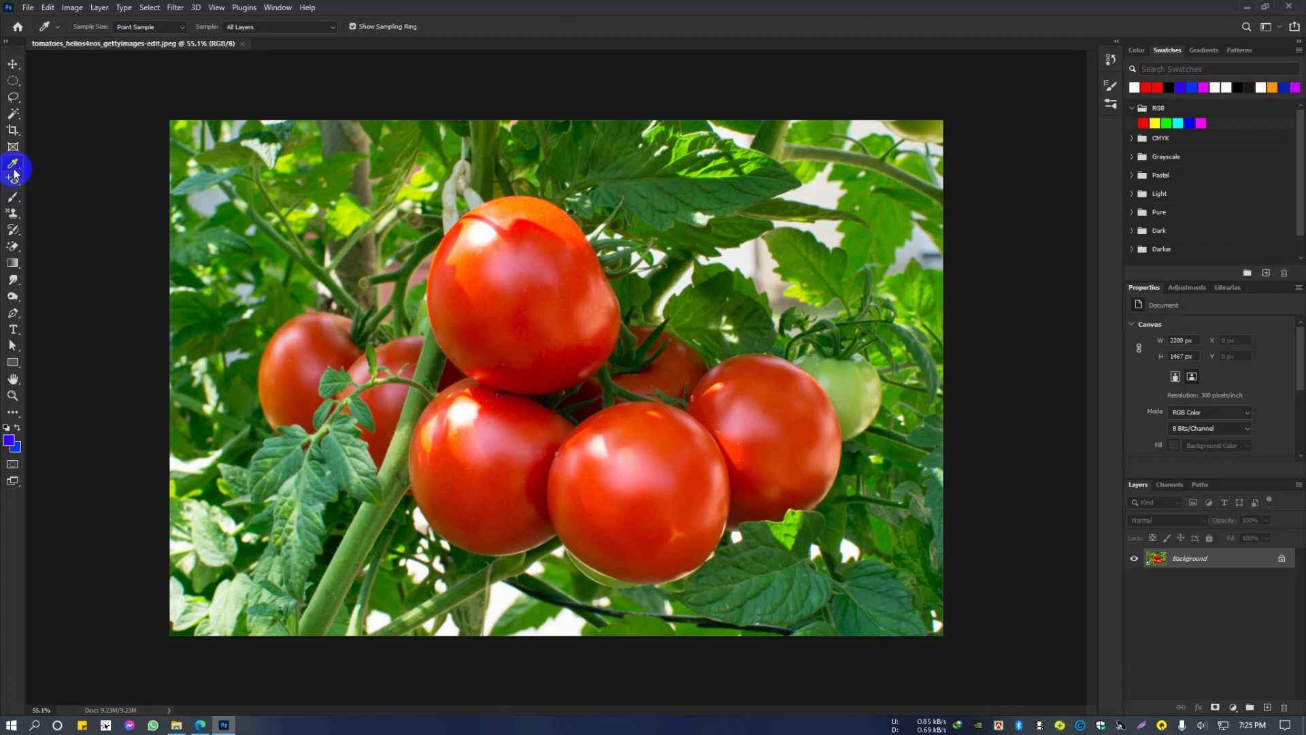
pyautogui.rightClick(14, 174)
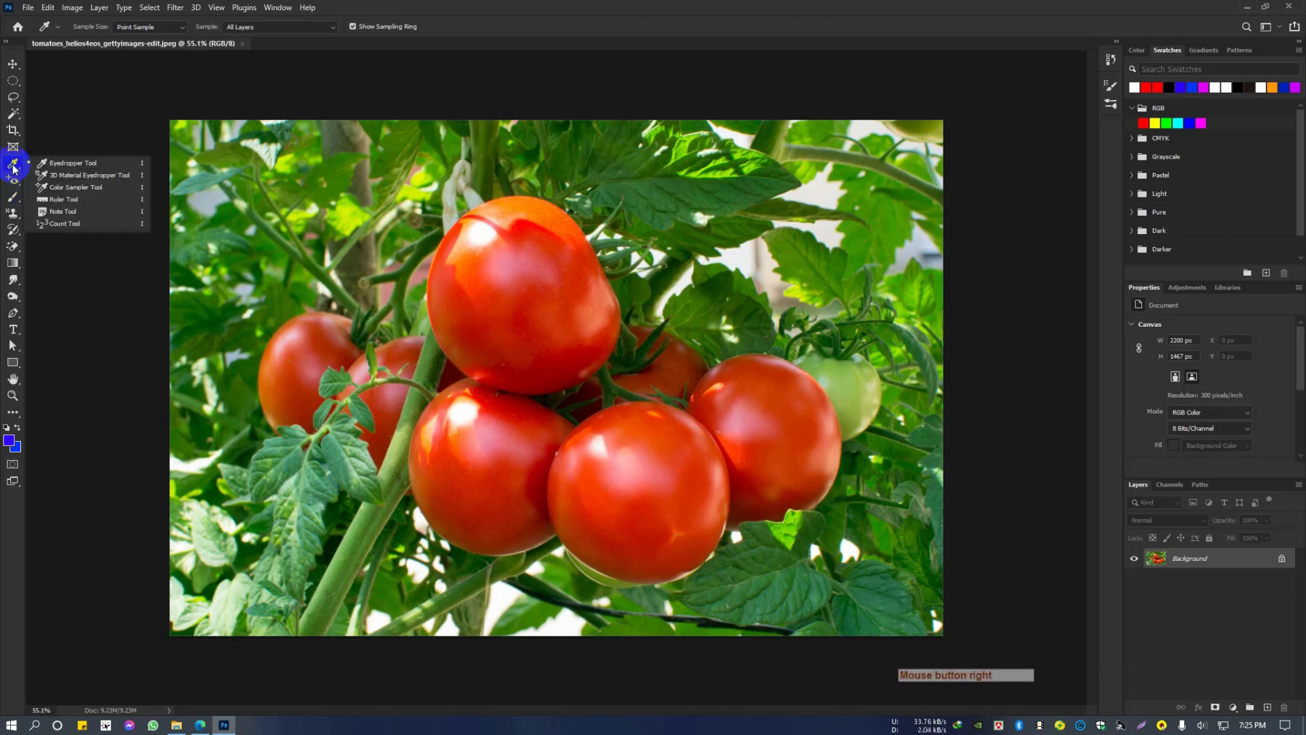
pyautogui.click(71, 169)
pyautogui.scroll(2, 500, 317)
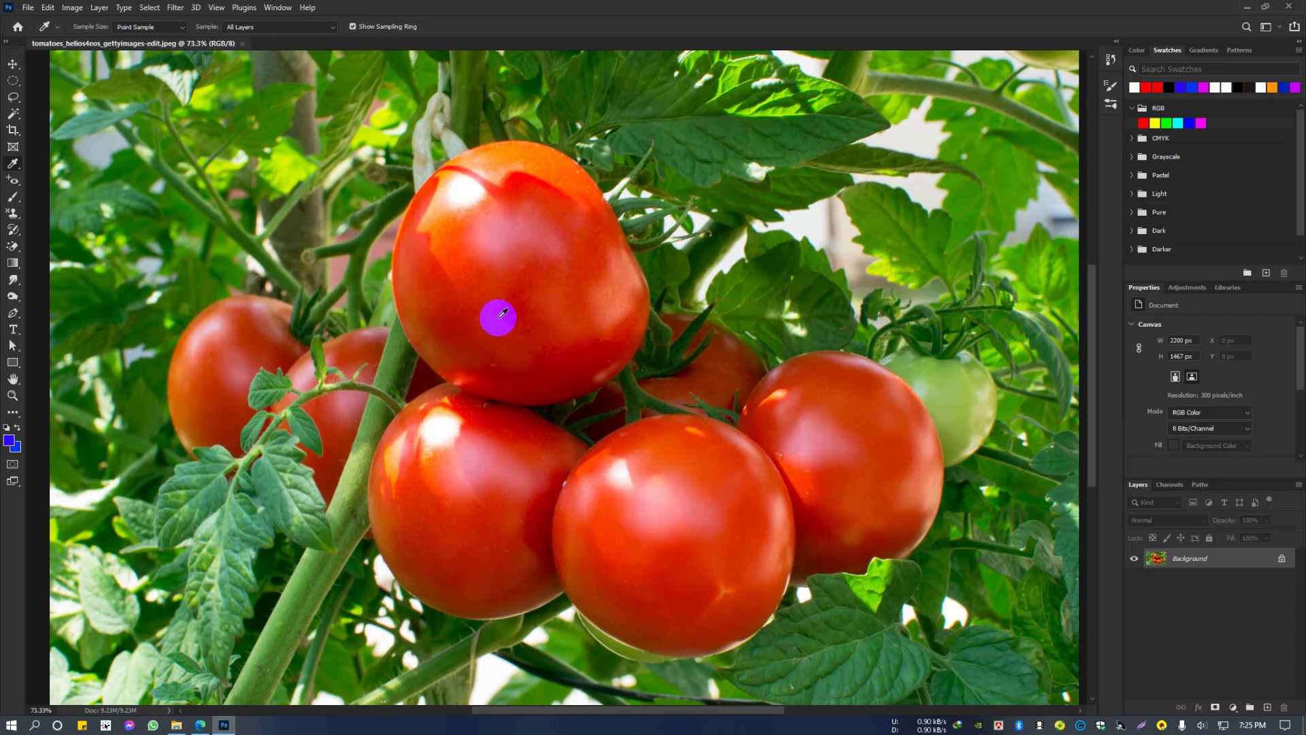
pyautogui.scroll(-2, 503, 312)
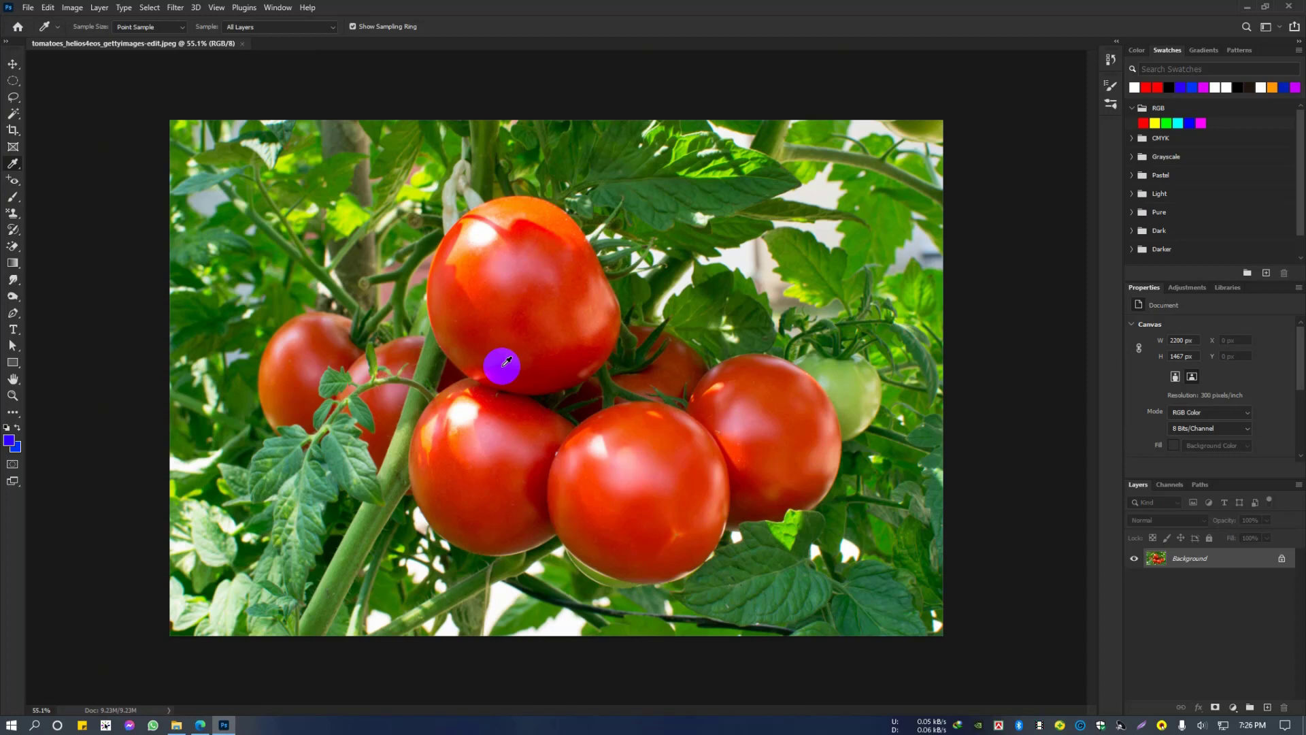
pyautogui.click(506, 361)
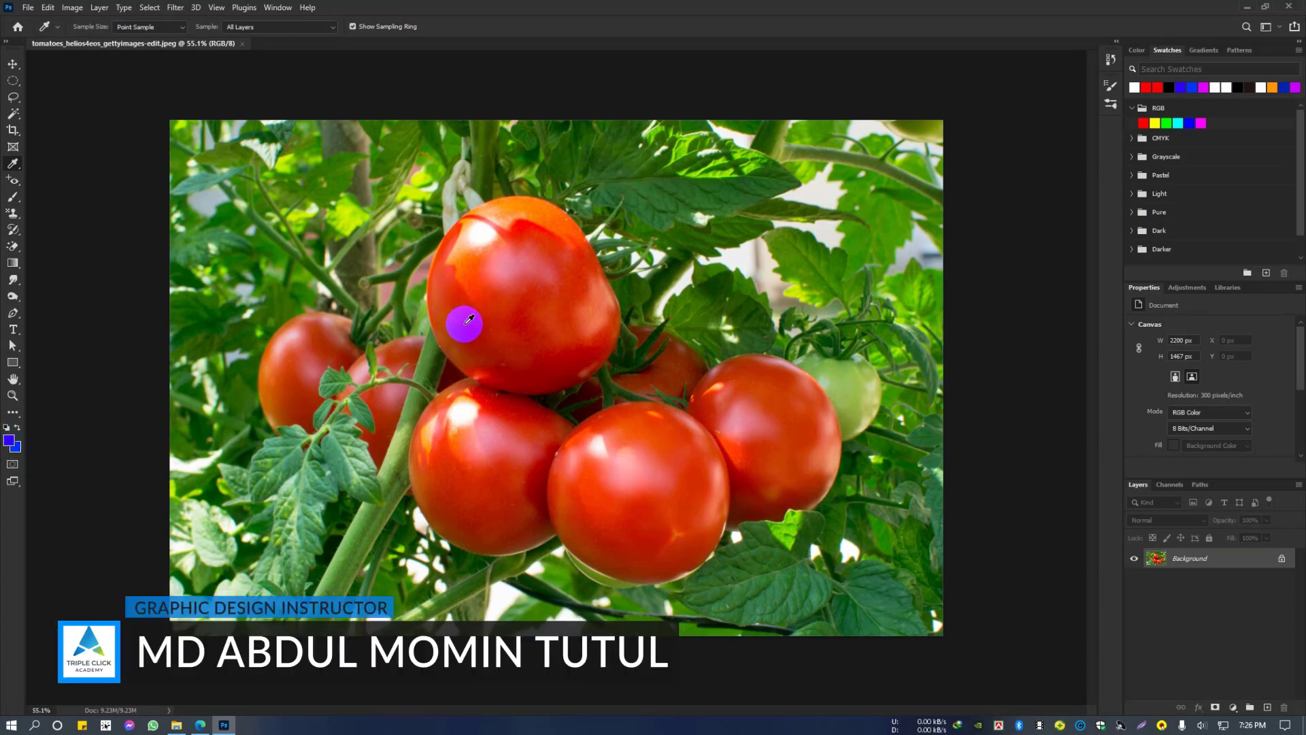
pyautogui.click(468, 319)
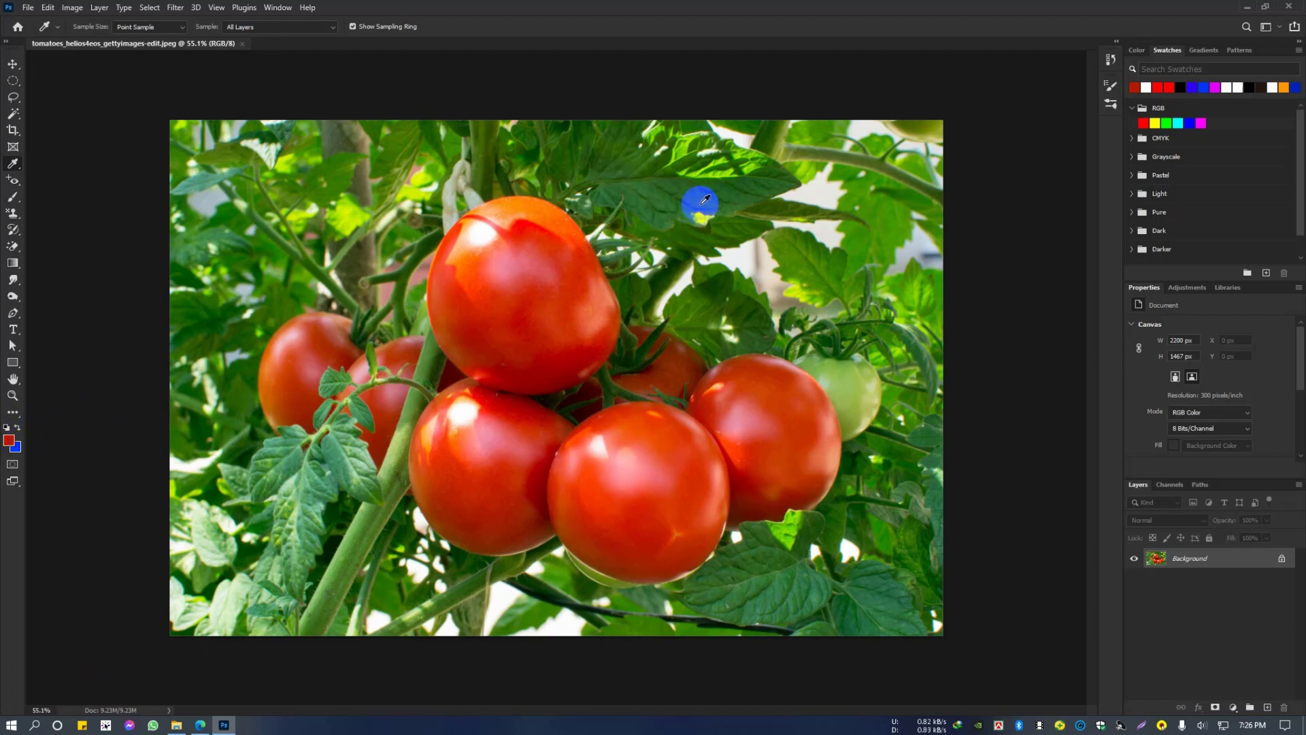
# Step: Sample several greens from the leaves and reds from the lower tomatoes, finishing on the rightmost tomato
pyautogui.click(780, 178)
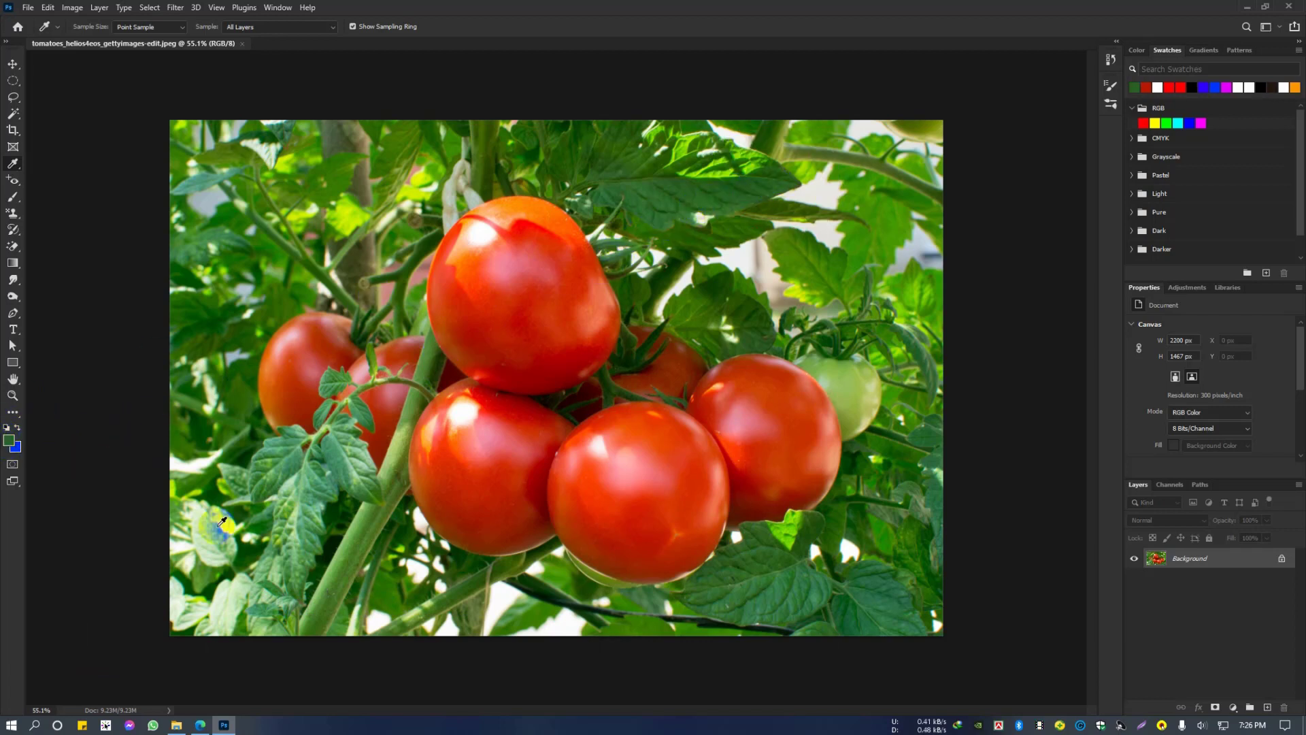
pyautogui.click(315, 491)
pyautogui.click(472, 474)
pyautogui.click(667, 490)
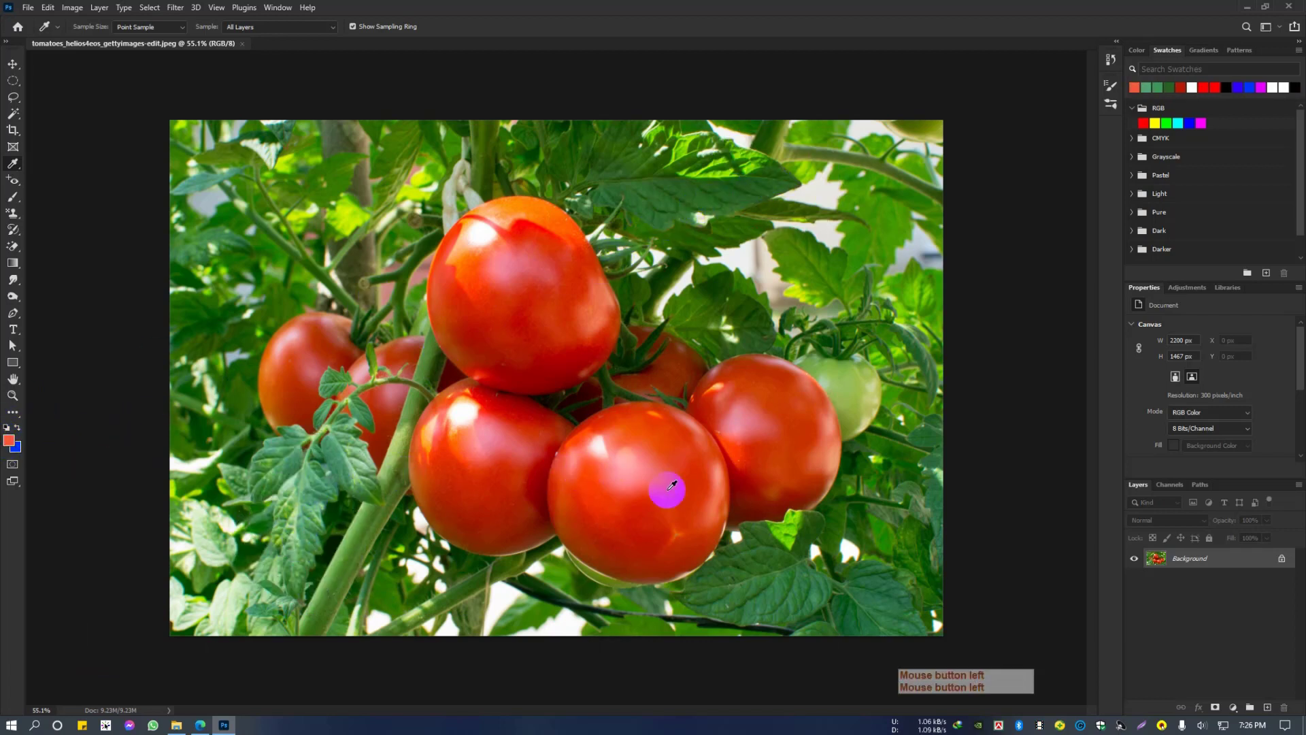
pyautogui.click(802, 439)
# Step: Open the image ReflectiveSideLight.jpg from the C4D folder
pyautogui.click(28, 7)
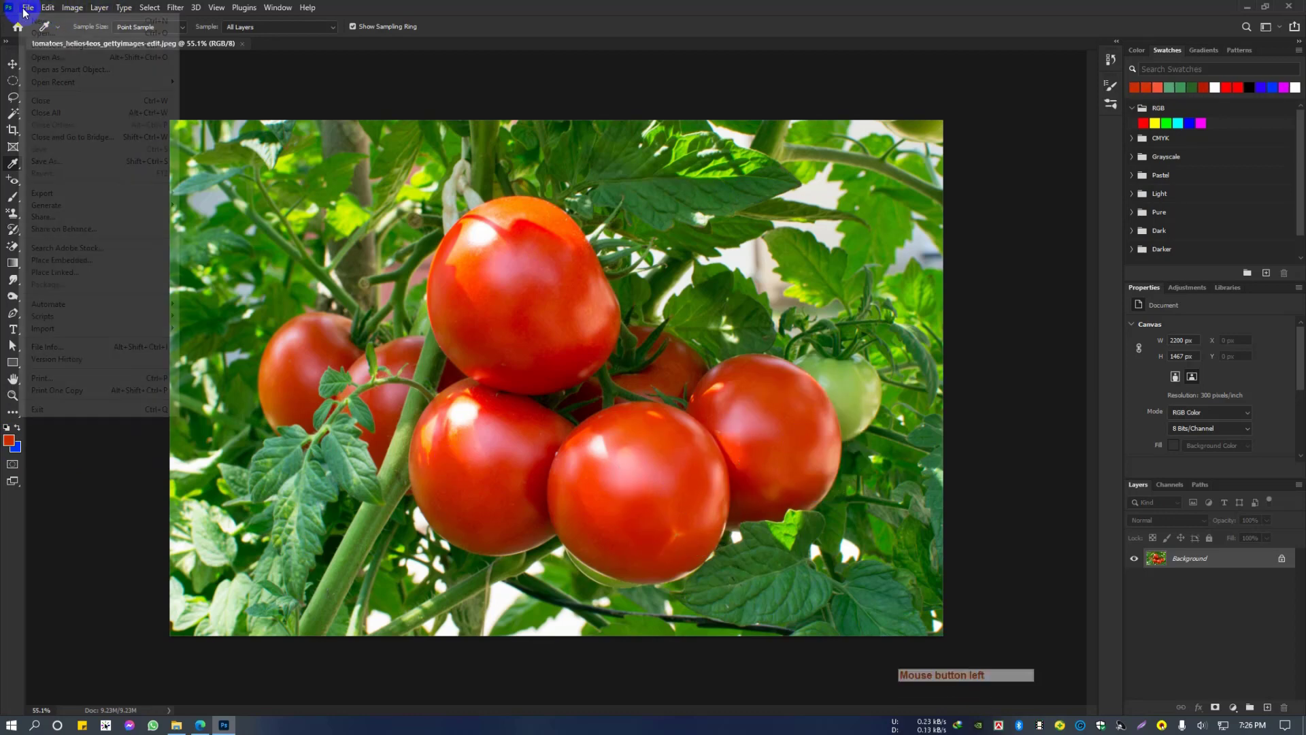
pyautogui.click(799, 235)
pyautogui.hotkey('ctrl', 'o')
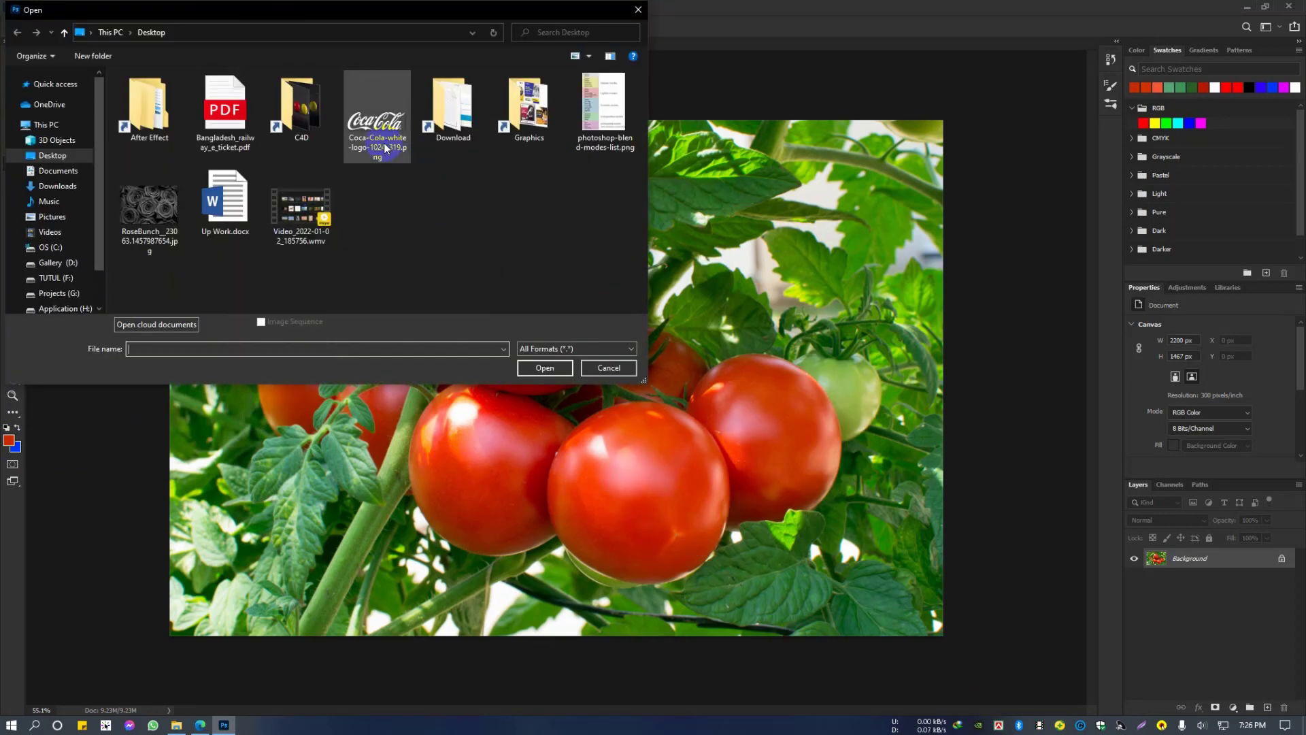
pyautogui.doubleClick(302, 112)
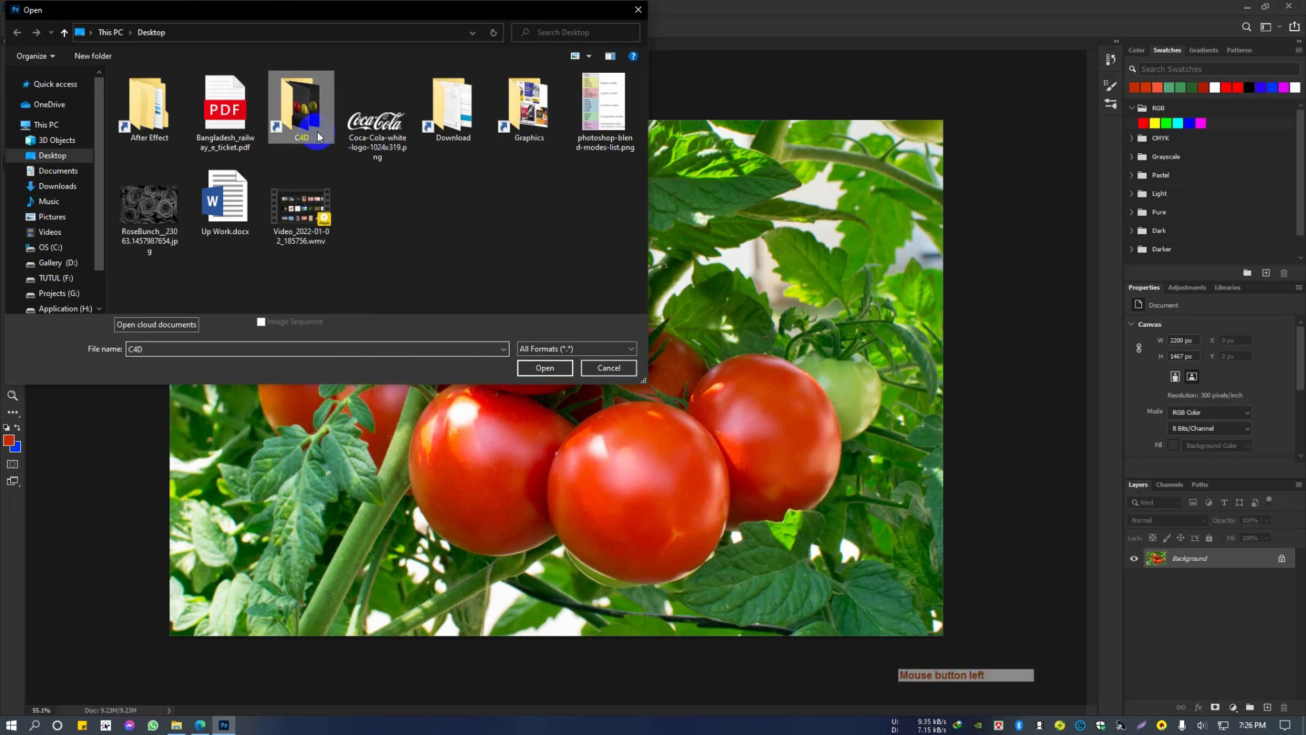
pyautogui.click(136, 283)
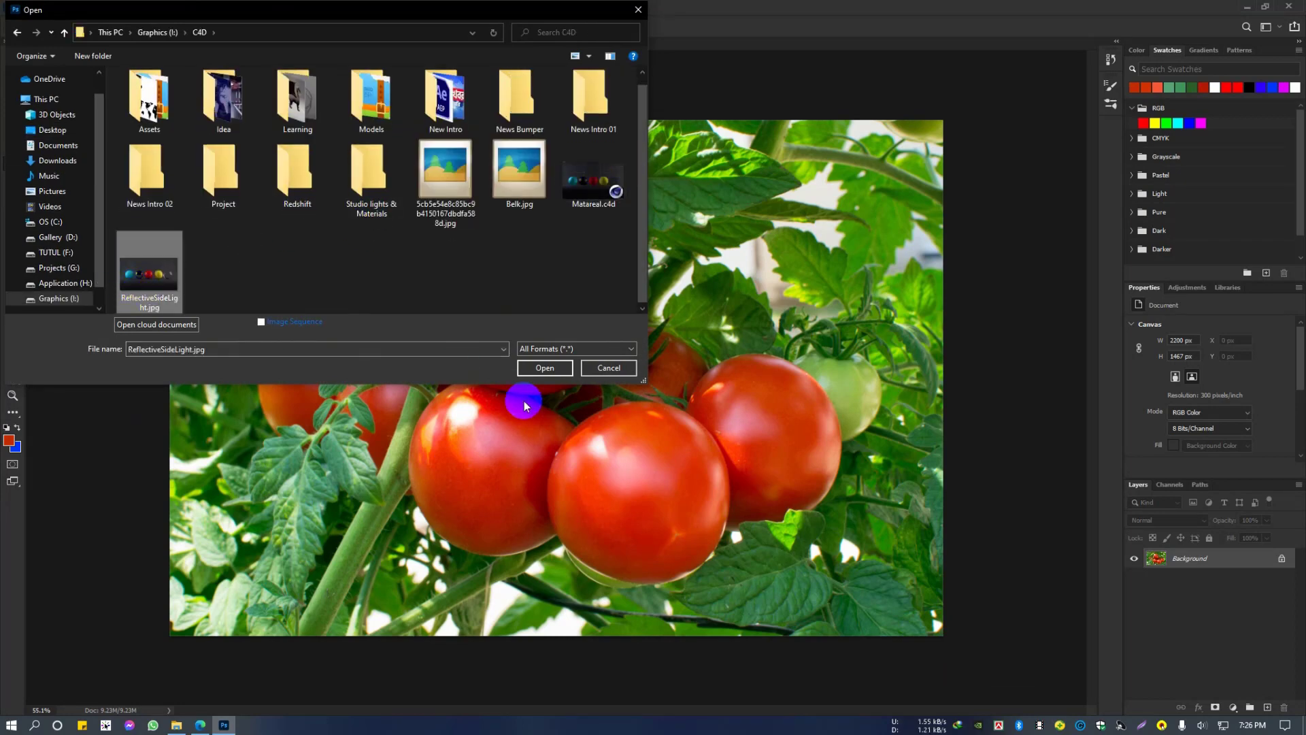
pyautogui.click(536, 367)
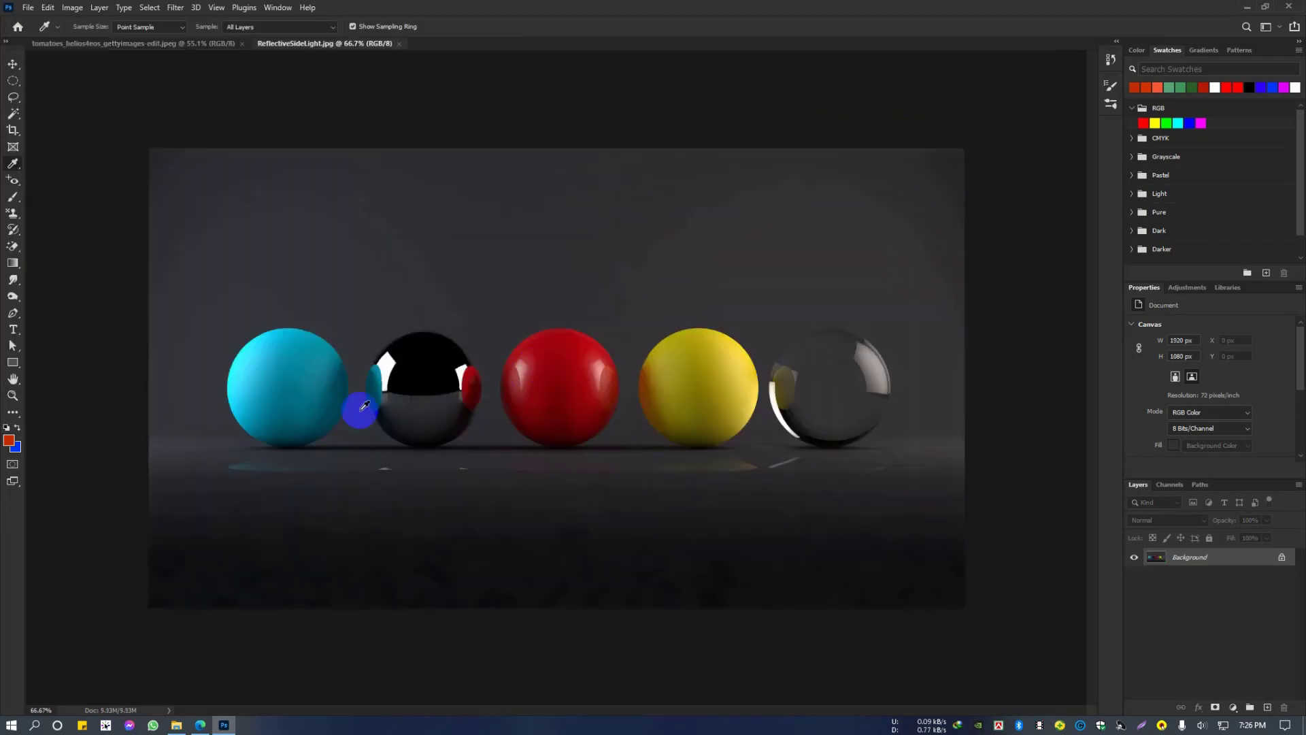
# Step: Sample the yellow sphere as the foreground colour and check its values in the Color Picker without changing them
pyautogui.scroll(3, 613, 381)
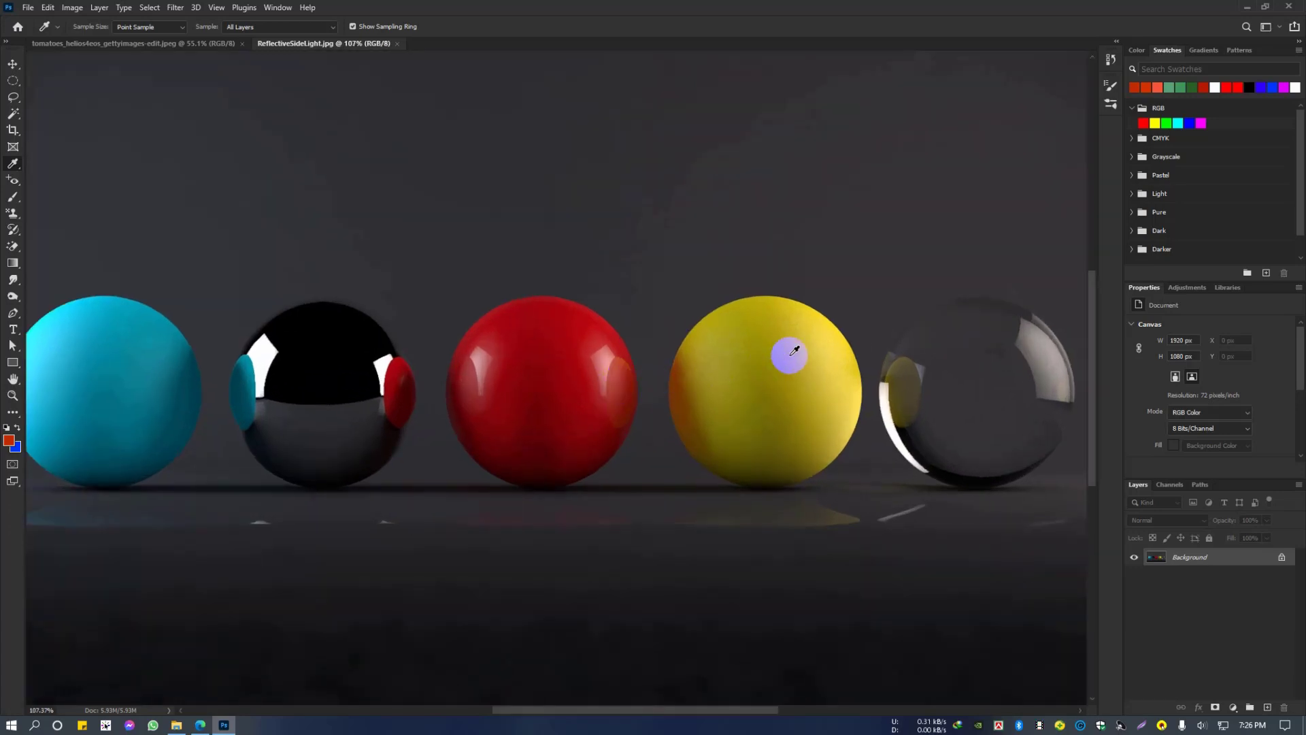
pyautogui.scroll(-2, 794, 350)
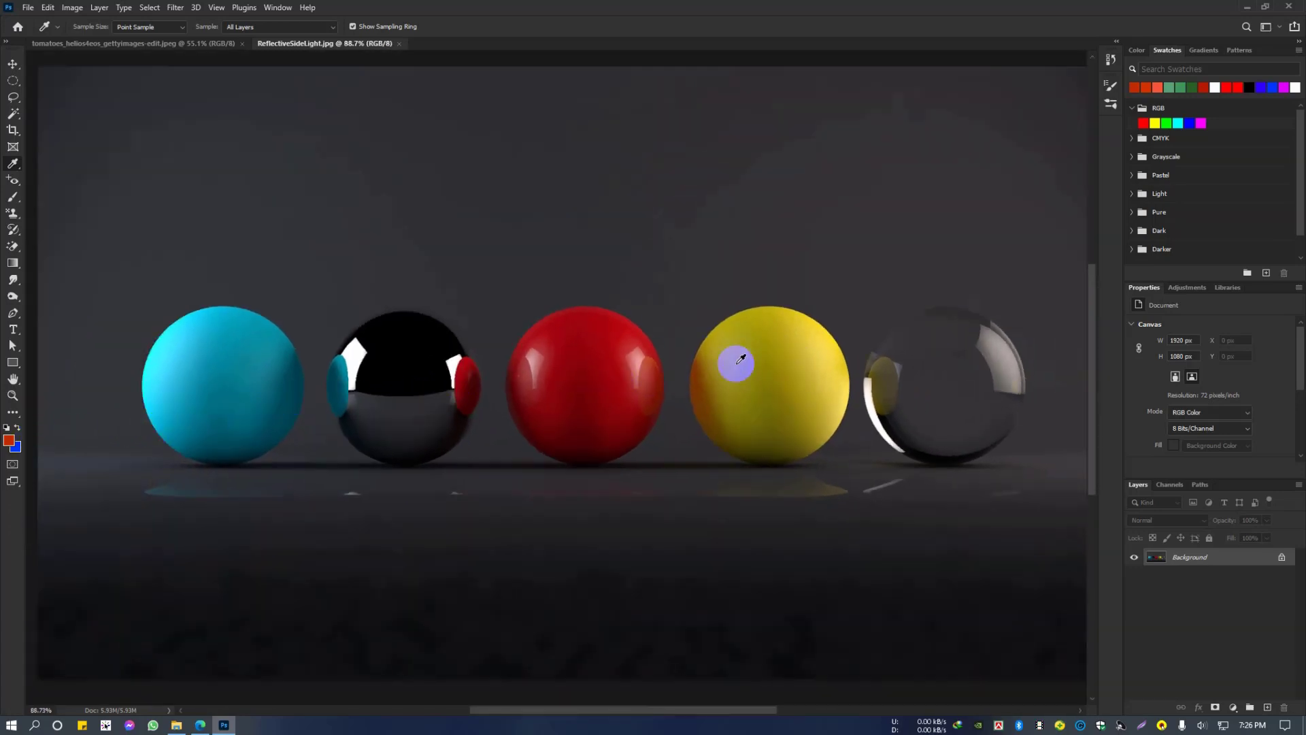
pyautogui.click(823, 372)
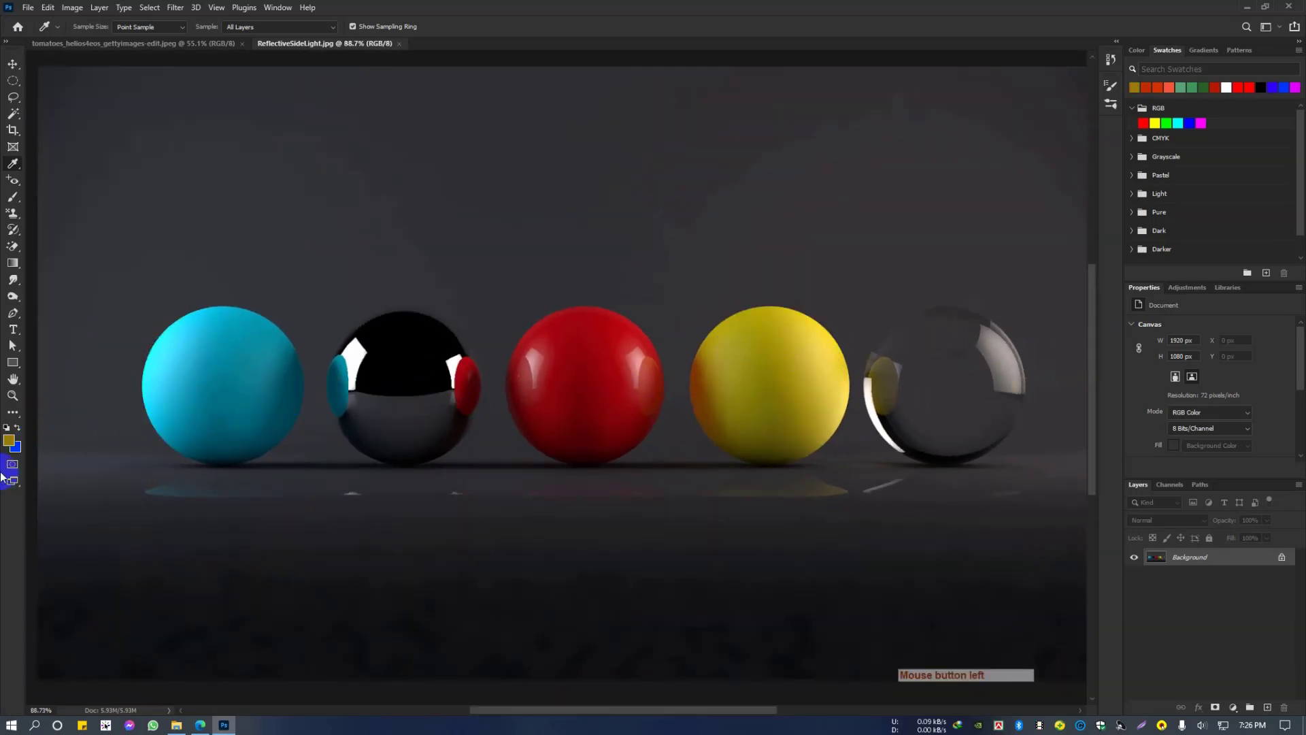
pyautogui.click(10, 442)
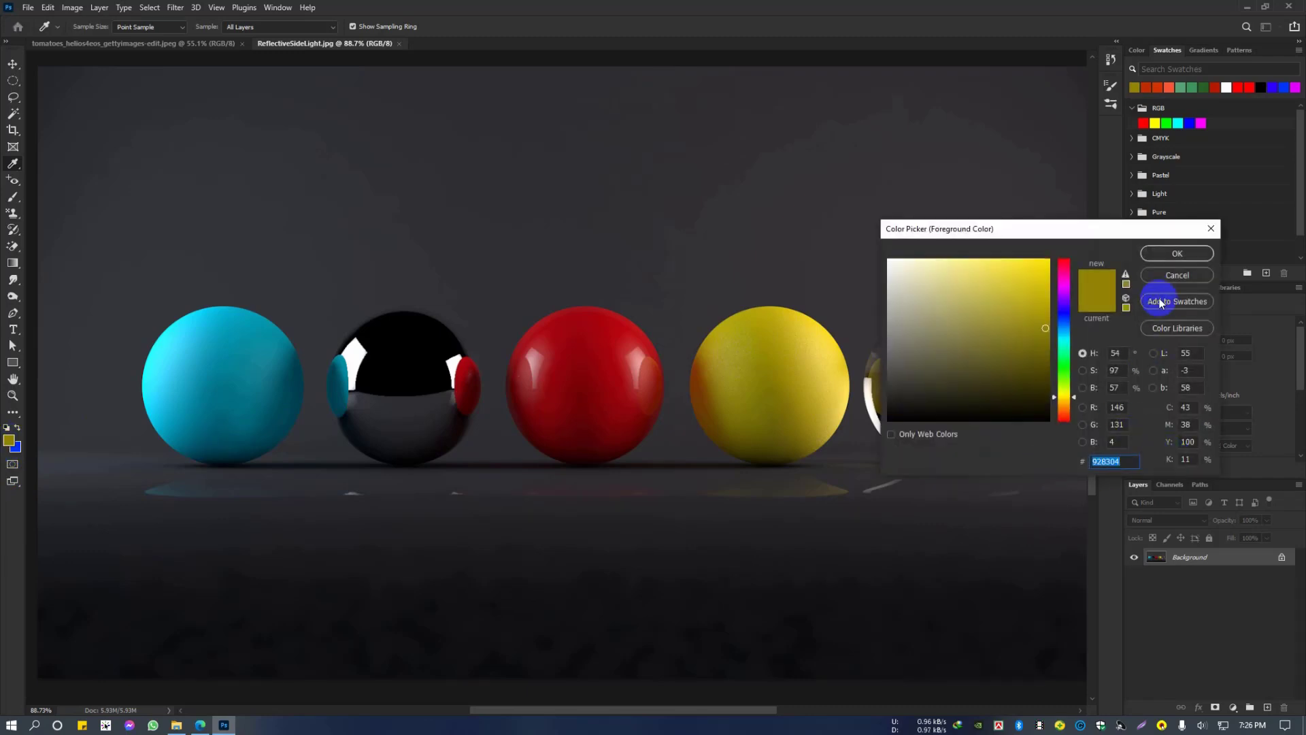
pyautogui.click(1160, 275)
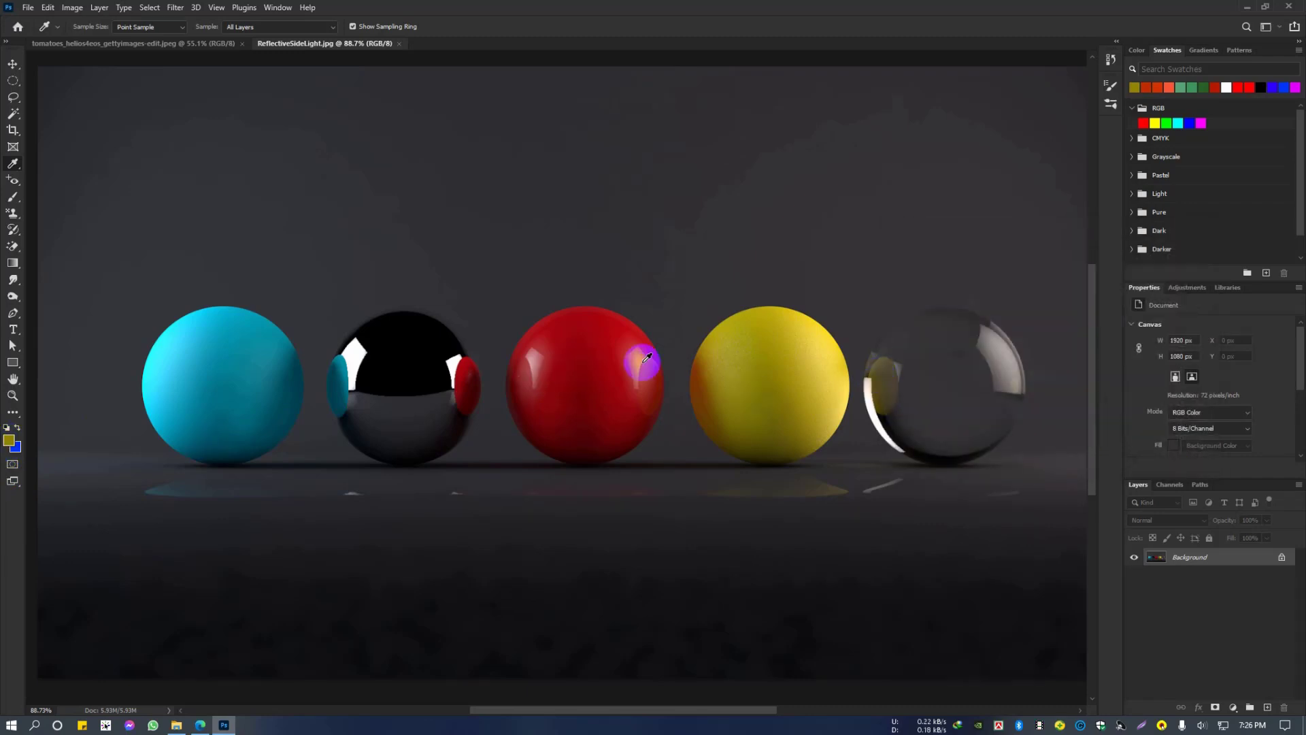
# Step: Sample red from the red sphere, then several shades from the cyan sphere with the Eyedropper
pyautogui.click(599, 417)
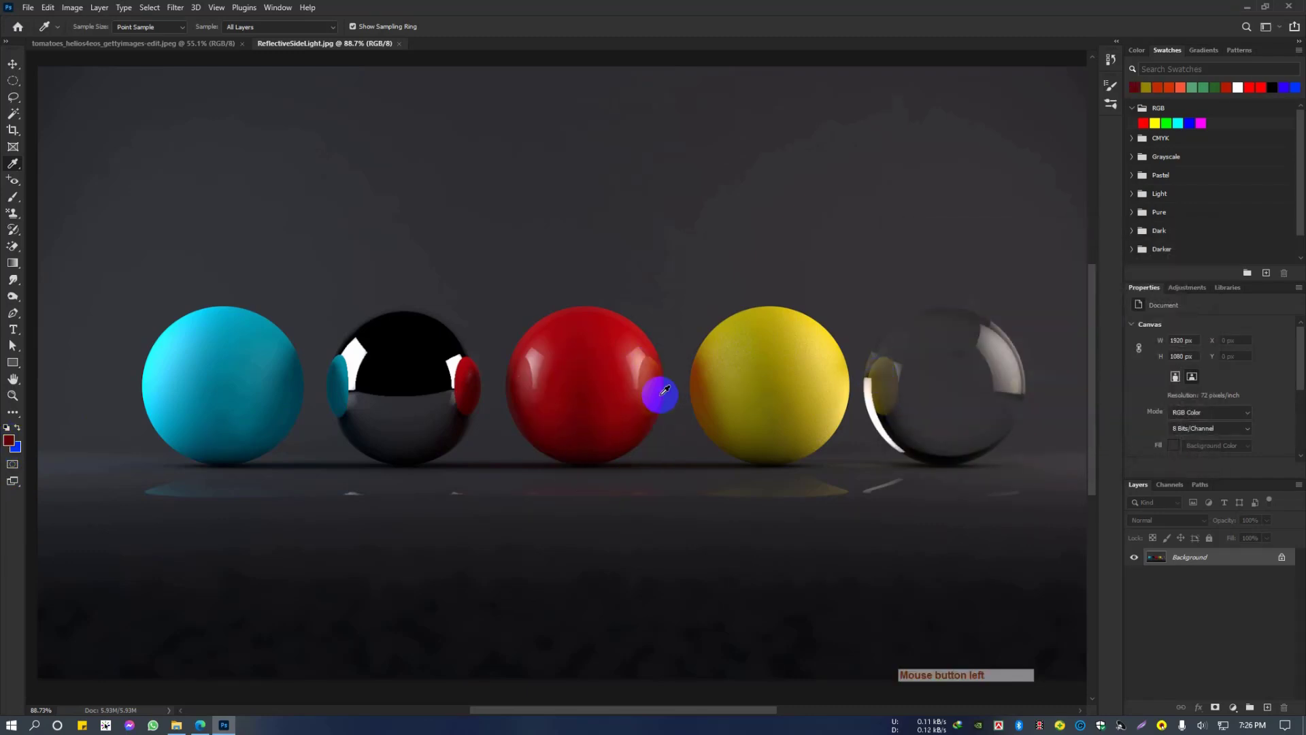
pyautogui.click(227, 371)
pyautogui.click(158, 379)
pyautogui.click(204, 374)
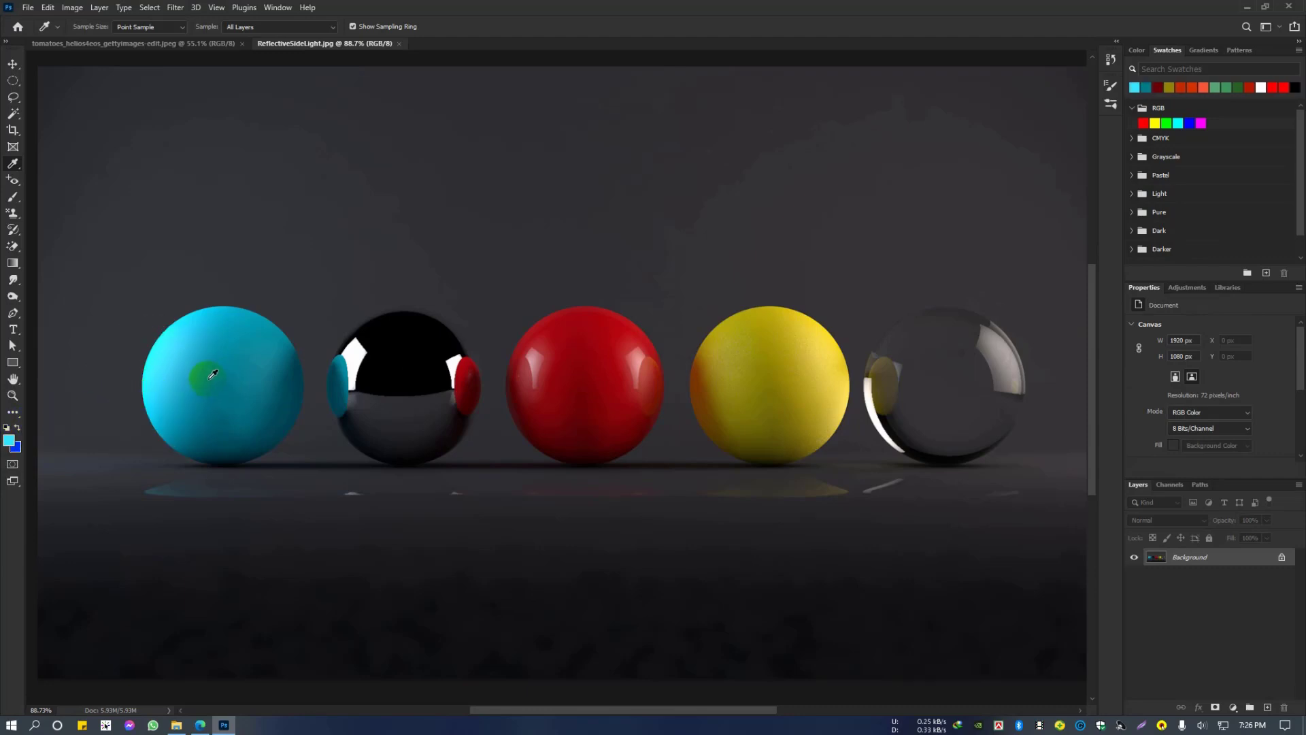
# Step: Measure the horizontal distance across the whole row of five spheres with the Ruler Tool
pyautogui.scroll(-7, 781, 382)
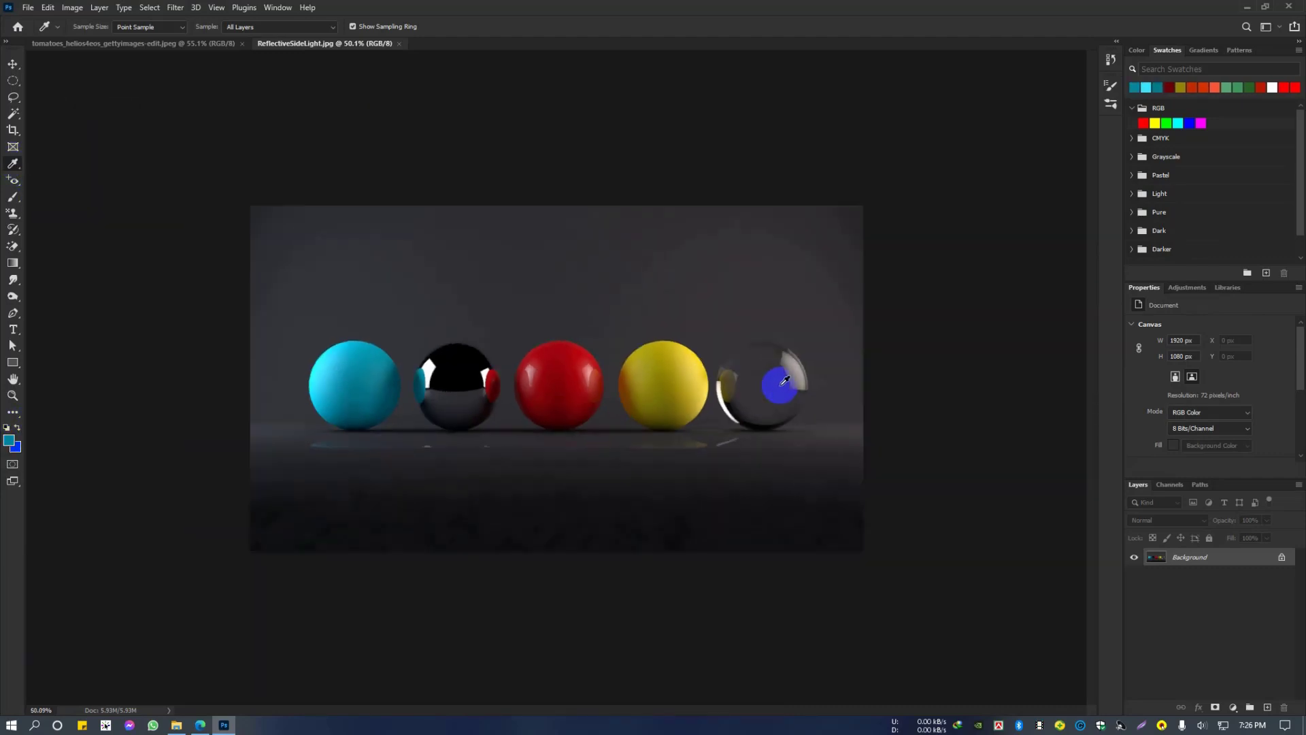
pyautogui.scroll(2, 439, 407)
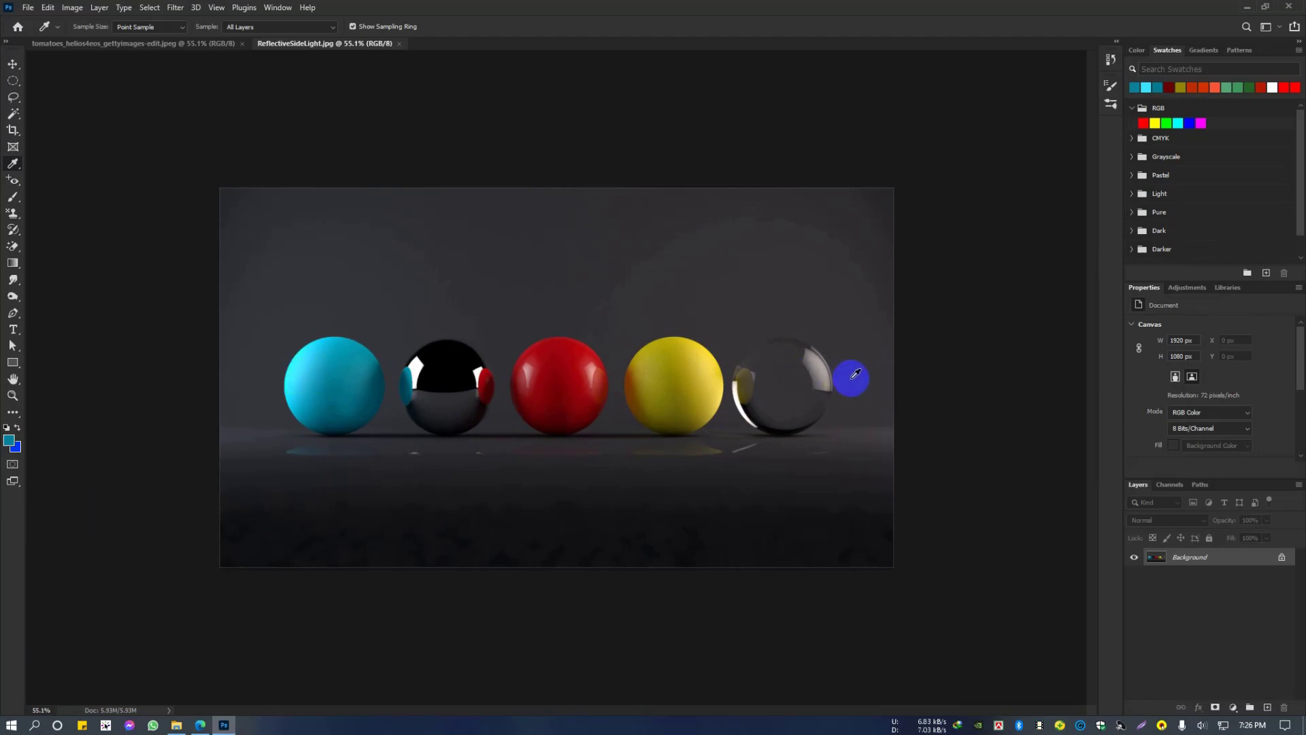
pyautogui.rightClick(12, 164)
pyautogui.click(65, 199)
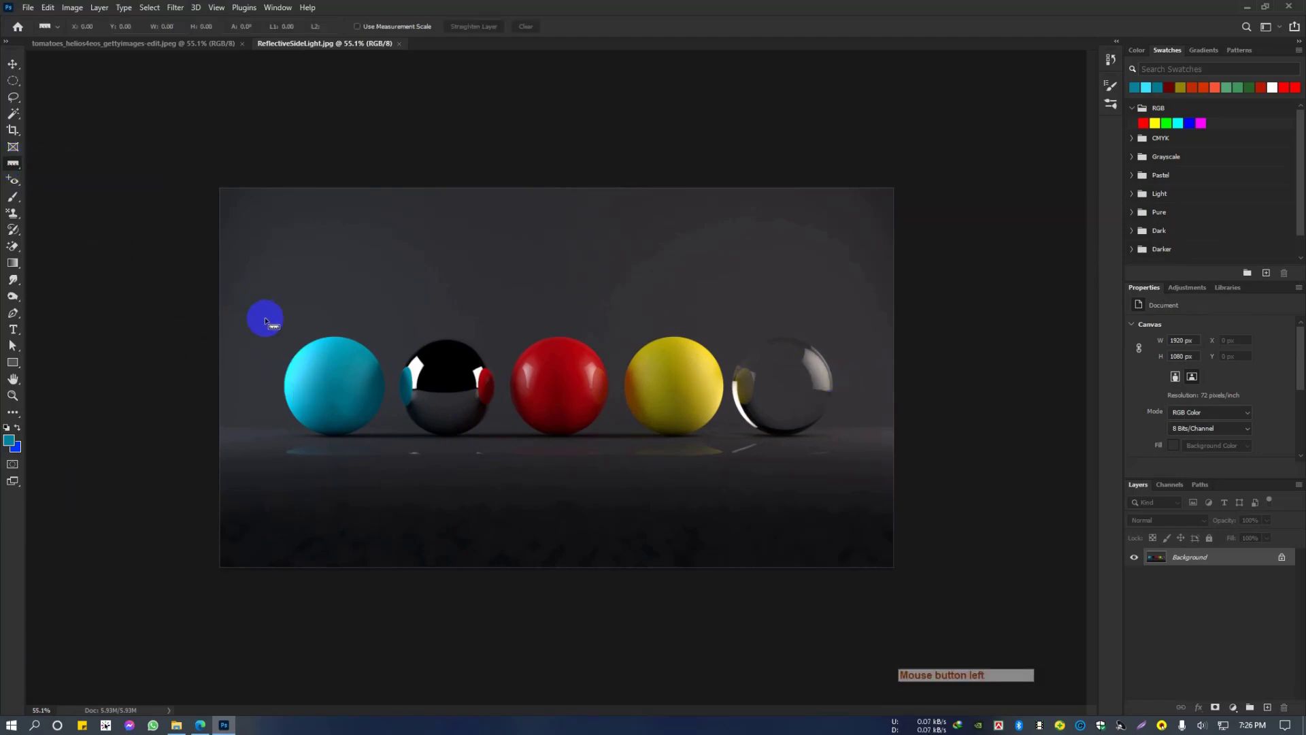
pyautogui.hotkey('ctrl', '+')
pyautogui.moveTo(226, 391); pyautogui.dragTo(887, 397)
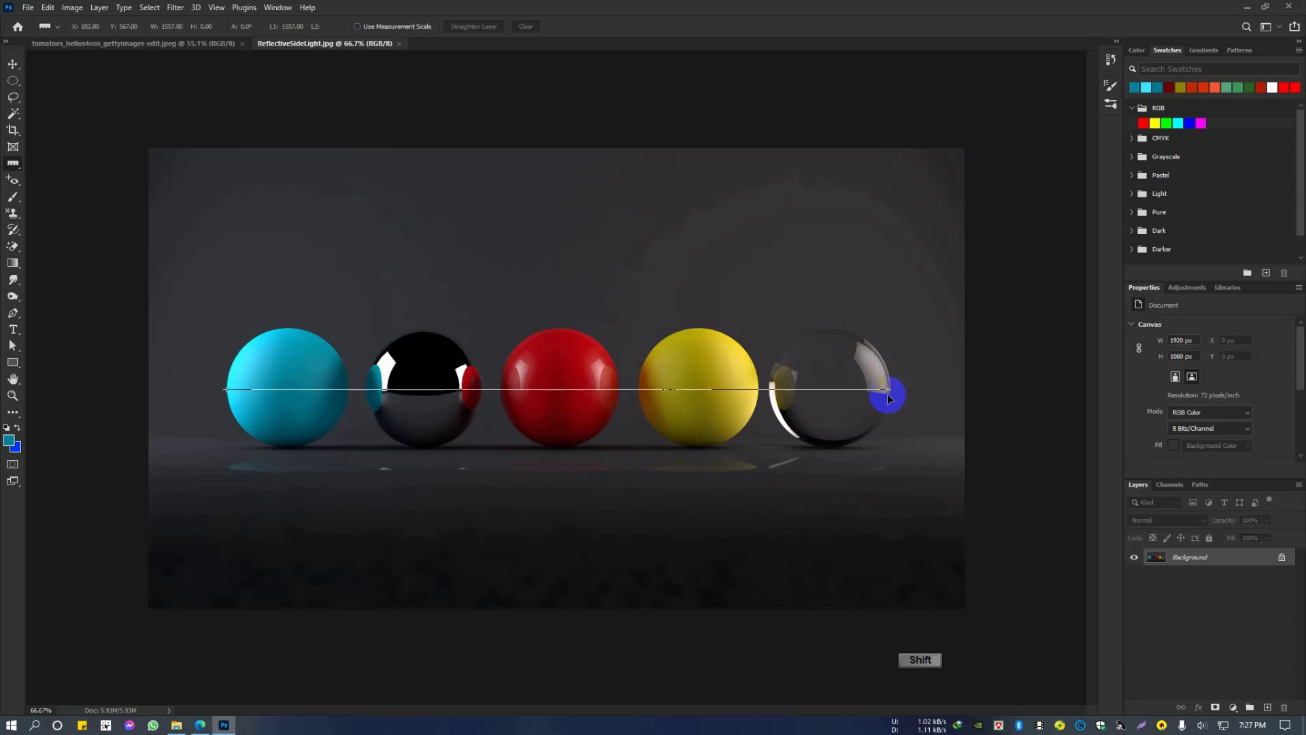
# Step: Measure the yellow sphere's height with a vertical ruler line from its top edge to its base
pyautogui.scroll(3, 692, 390)
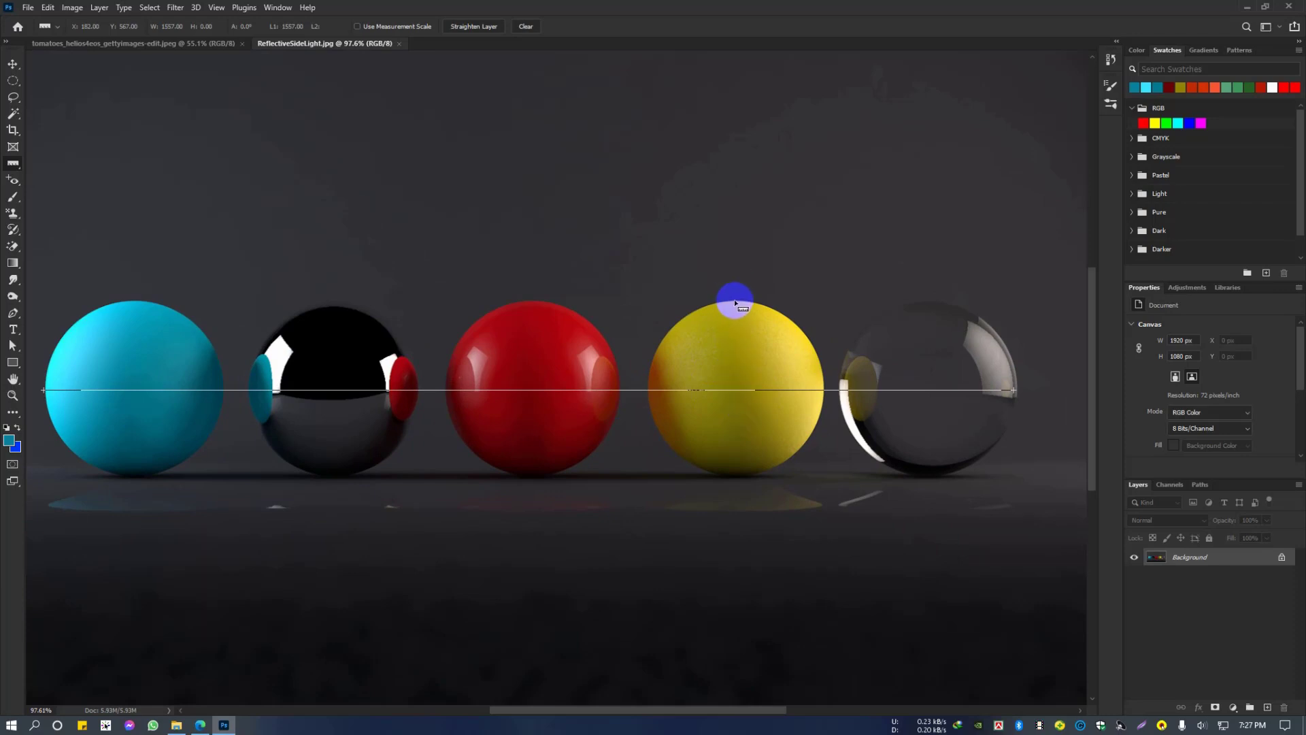
pyautogui.moveTo(735, 300); pyautogui.dragTo(753, 471)
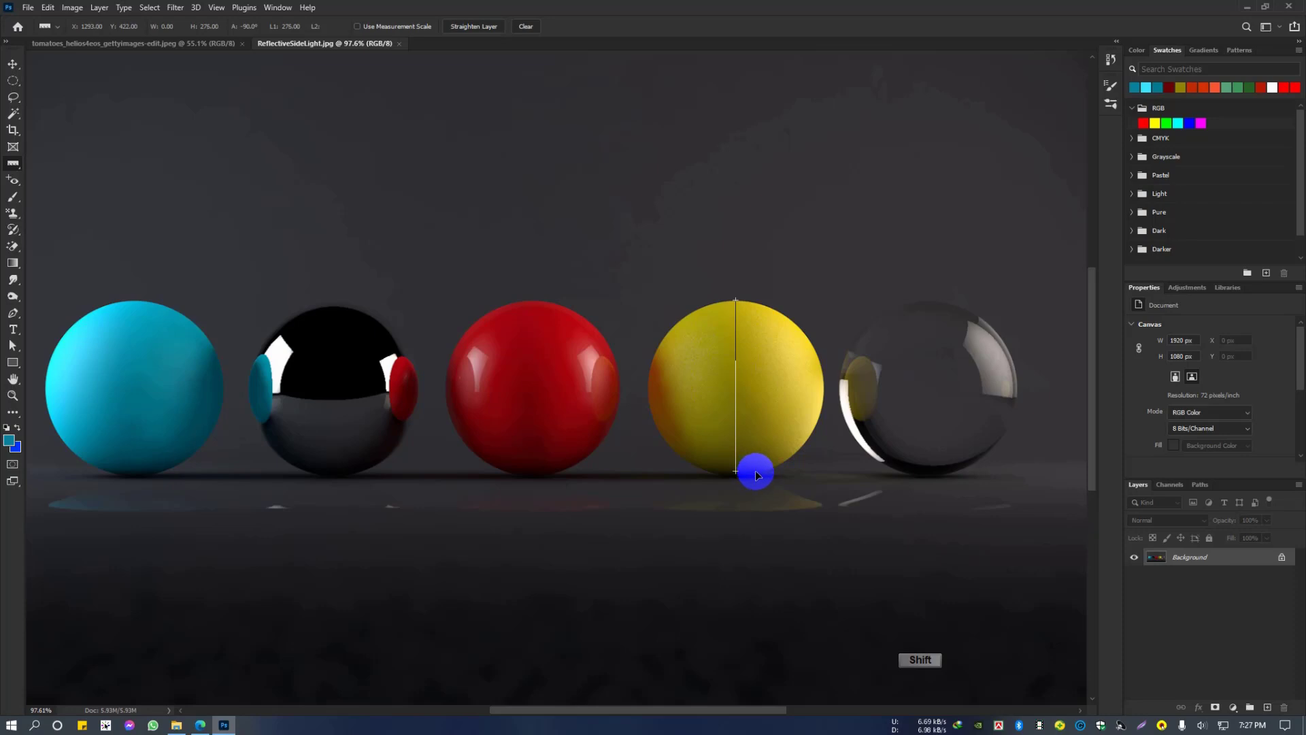
pyautogui.moveTo(755, 472); pyautogui.dragTo(755, 470)
# Step: Switch from the Ruler Tool back to the Eyedropper Tool
pyautogui.scroll(-4, 693, 390)
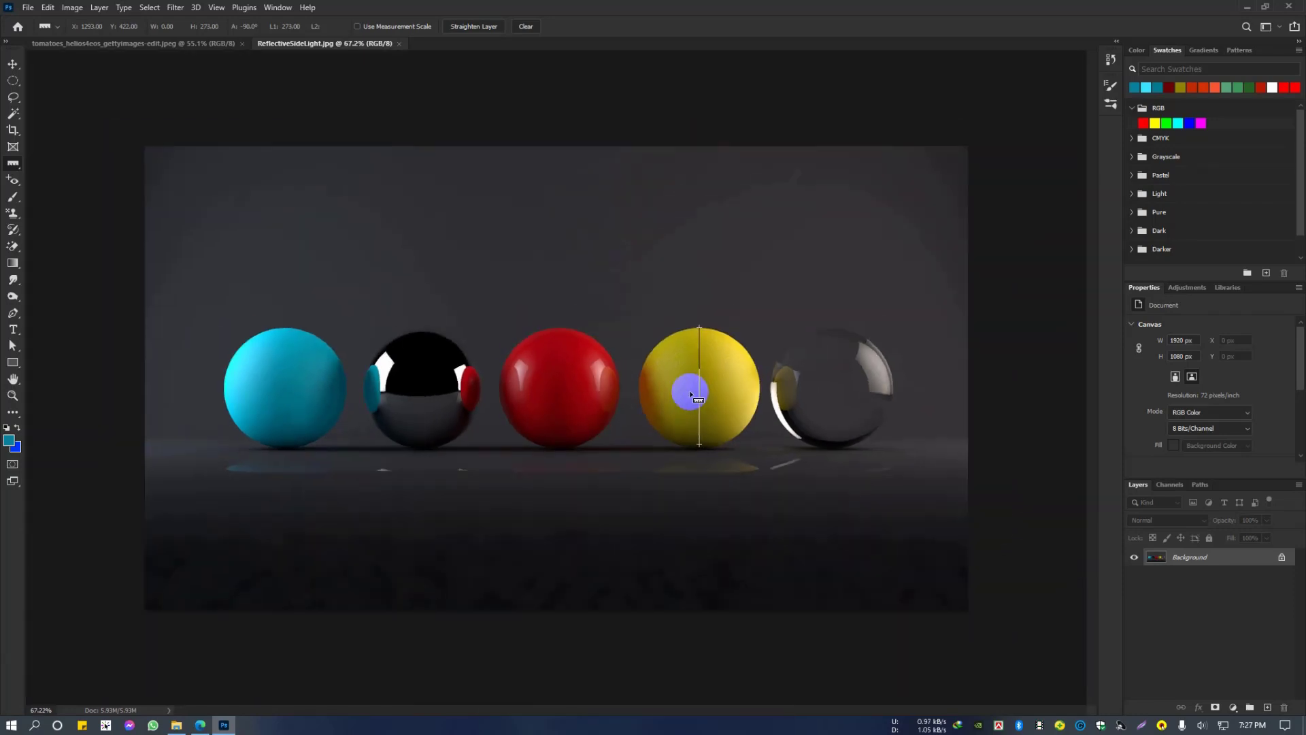
pyautogui.scroll(3, 703, 382)
pyautogui.rightClick(13, 164)
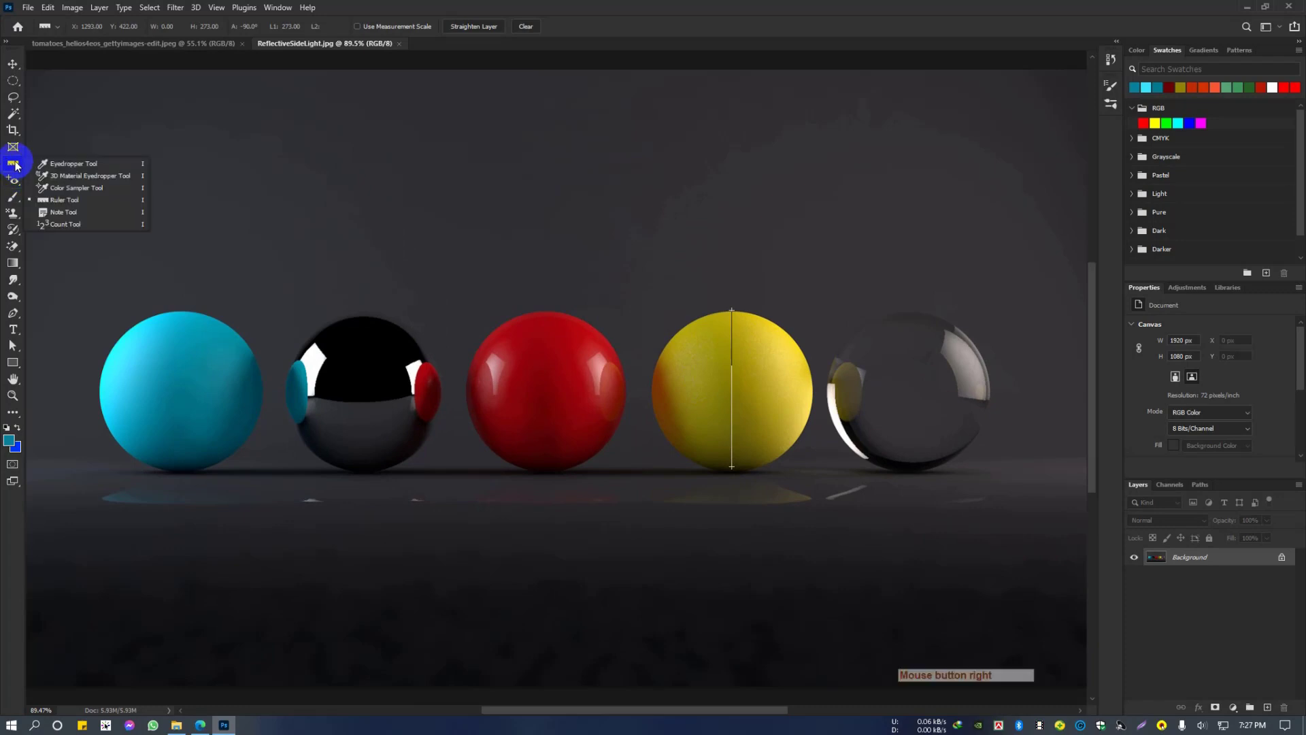
pyautogui.click(74, 165)
pyautogui.hotkey('ctrl', '-')
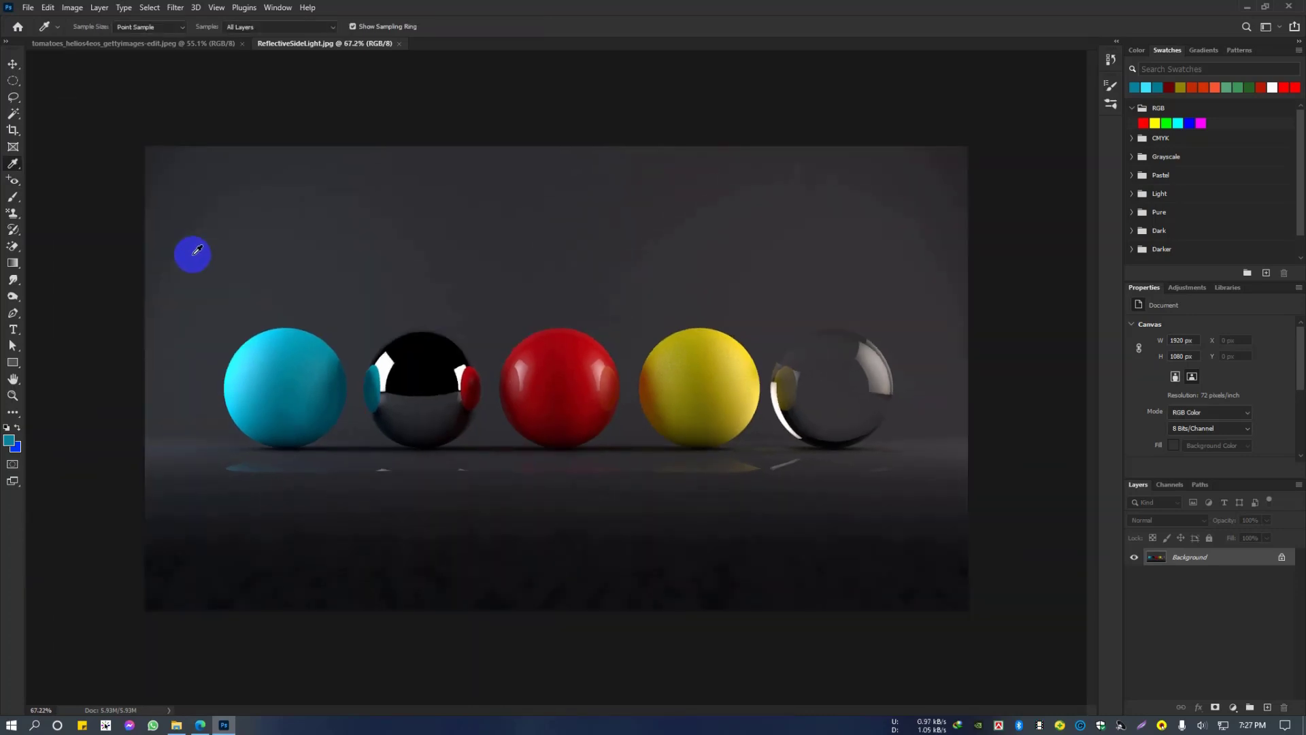
pyautogui.scroll(1, 193, 255)
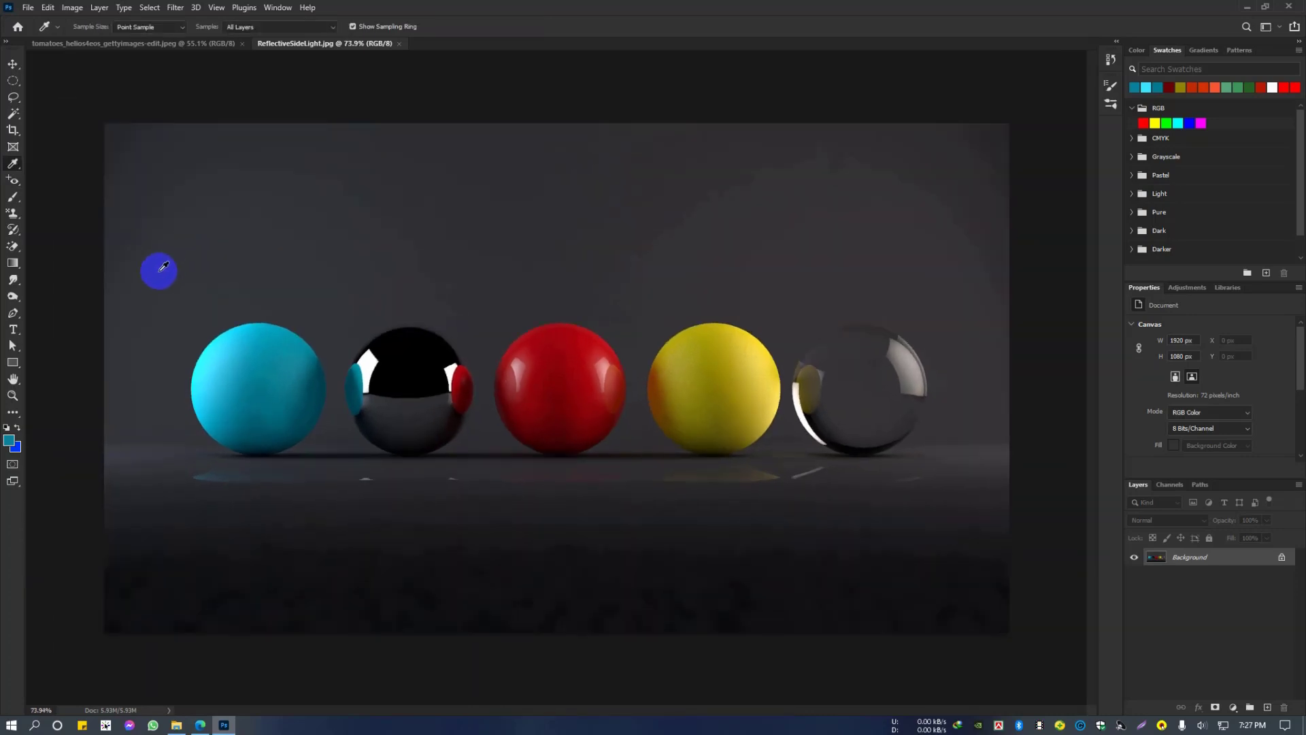
# Step: Switch to the browser's course outline to check the class 09 tool list, and return to Photoshop
pyautogui.click(200, 725)
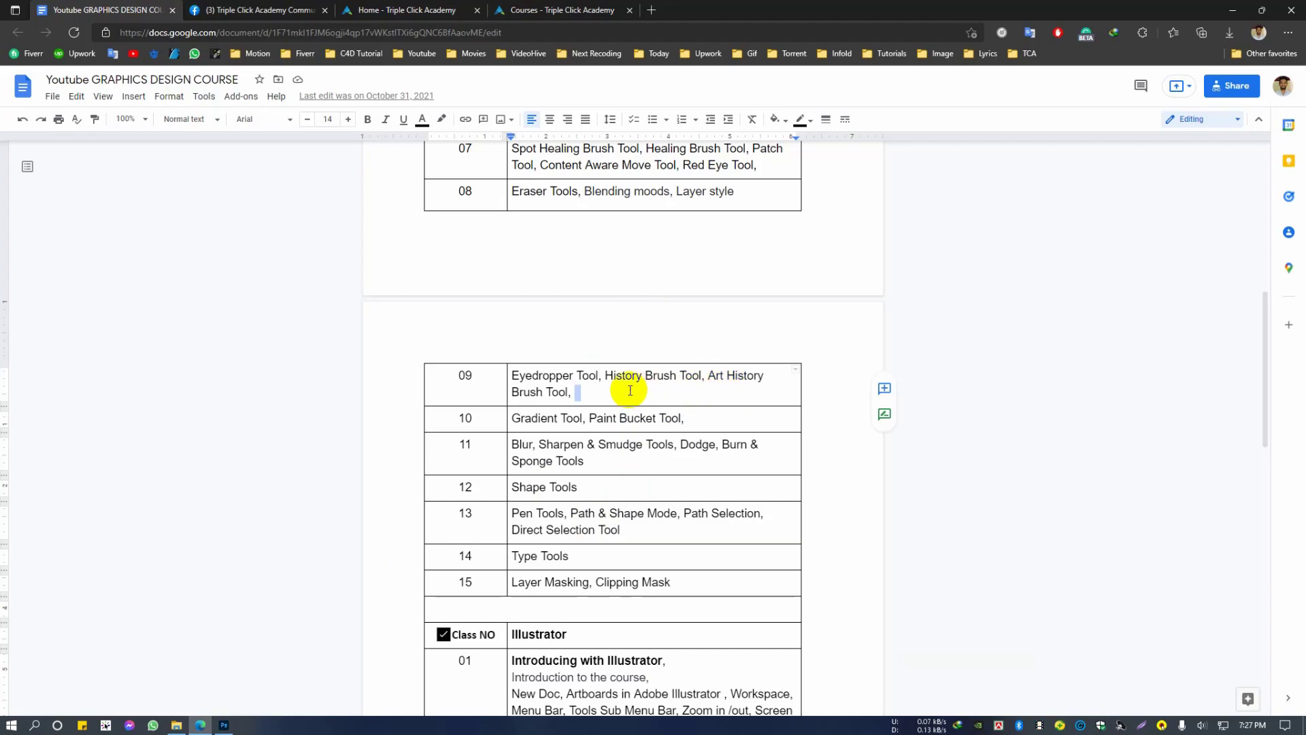
pyautogui.click(1234, 11)
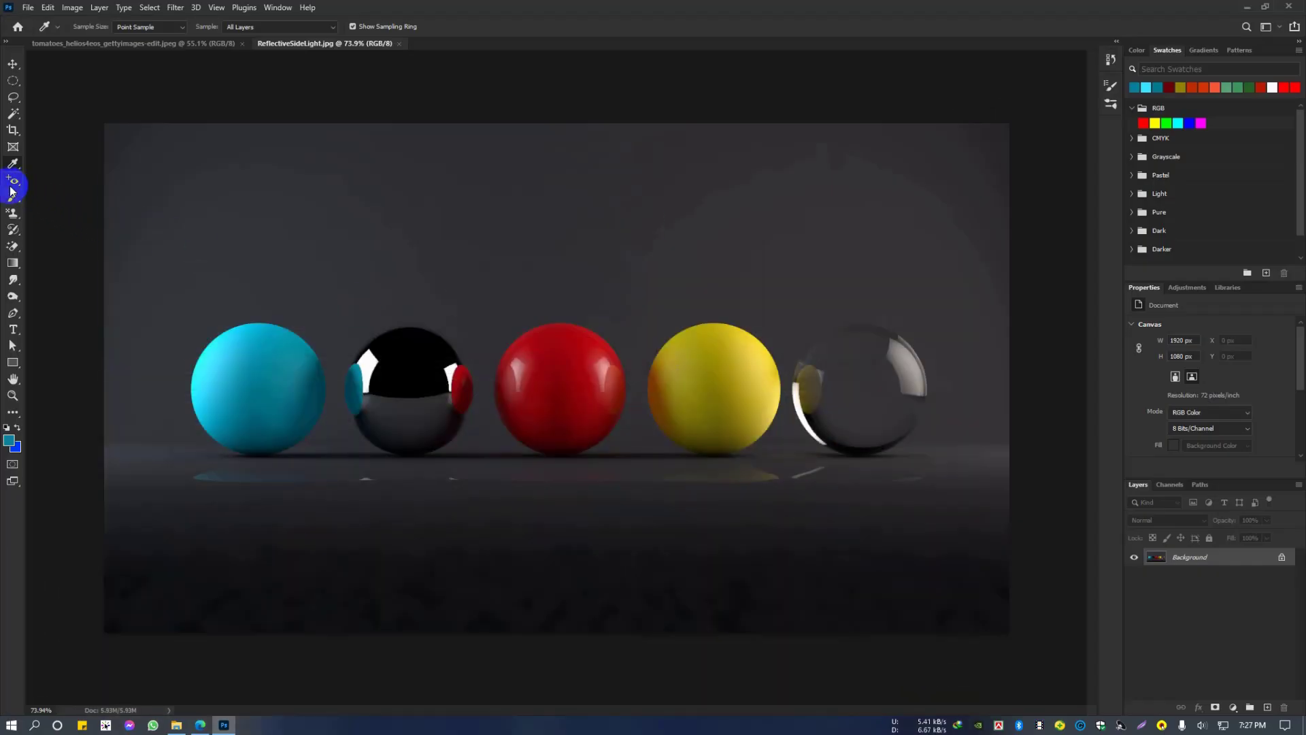
# Step: Select the History Brush Tool from its tool group and switch back to the Move Tool
pyautogui.rightClick(10, 203)
pyautogui.rightClick(12, 215)
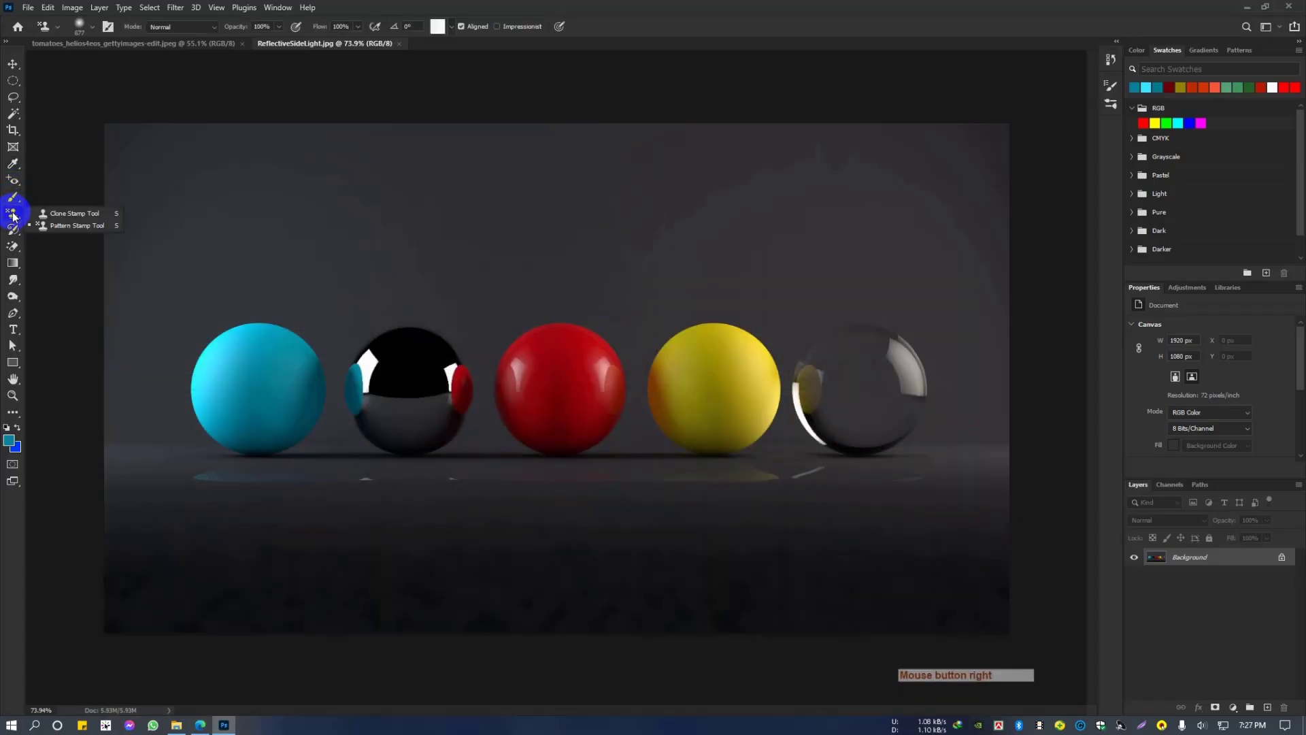
pyautogui.rightClick(13, 231)
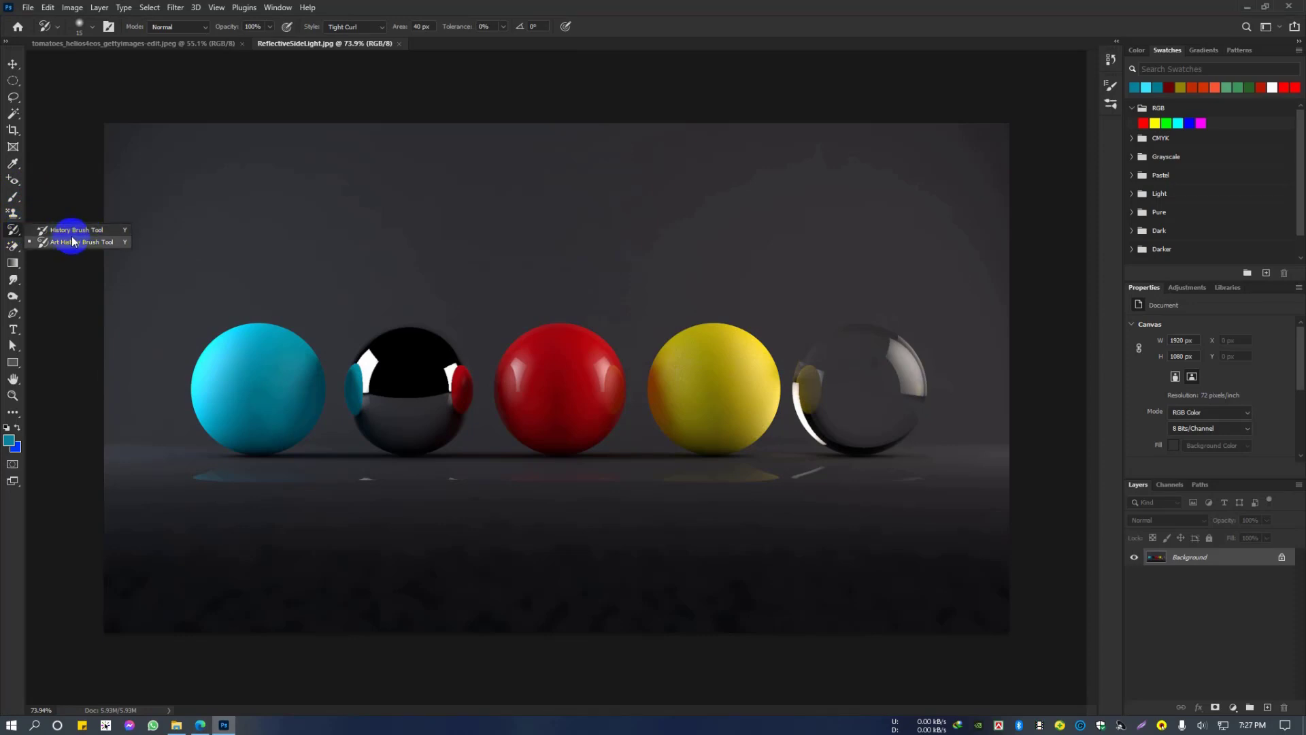
pyautogui.click(71, 230)
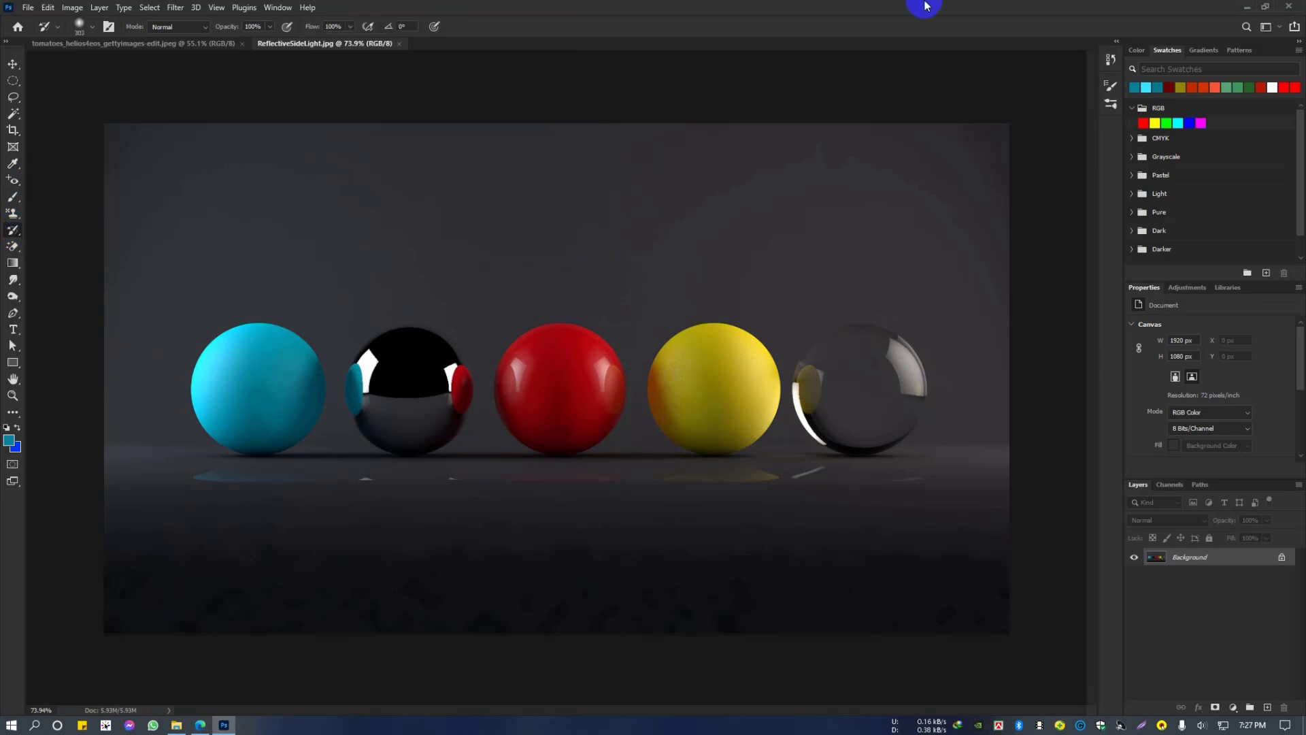
pyautogui.click(13, 64)
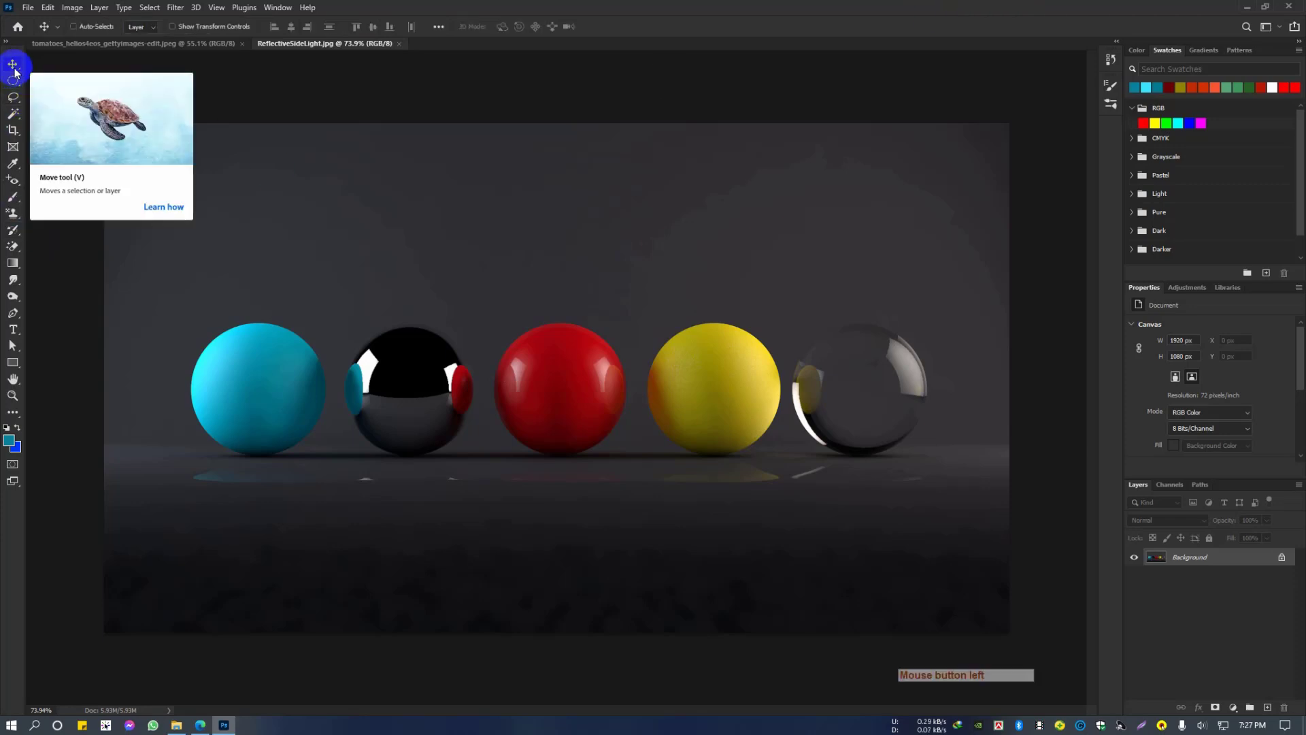
pyautogui.click(588, 5)
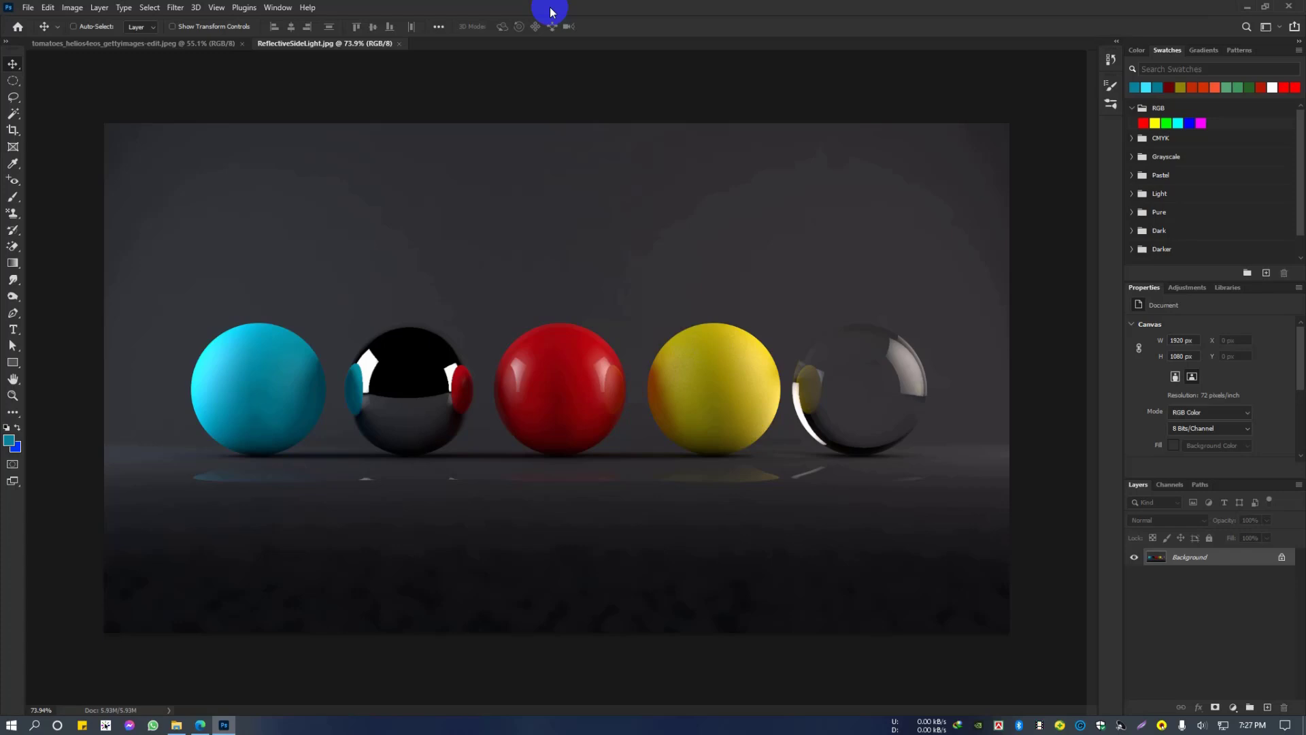
# Step: Examine the History States setting in the Performance preferences and cancel the dialog
pyautogui.click(48, 7)
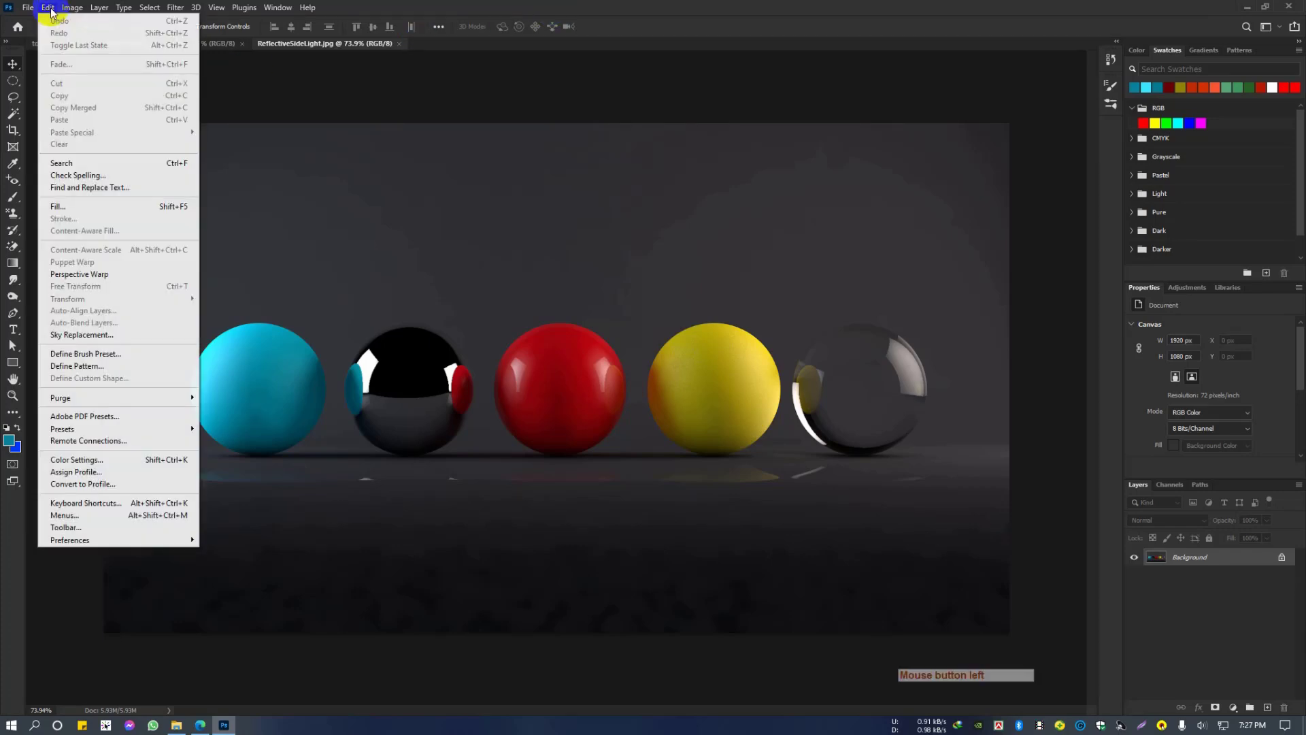
pyautogui.click(75, 539)
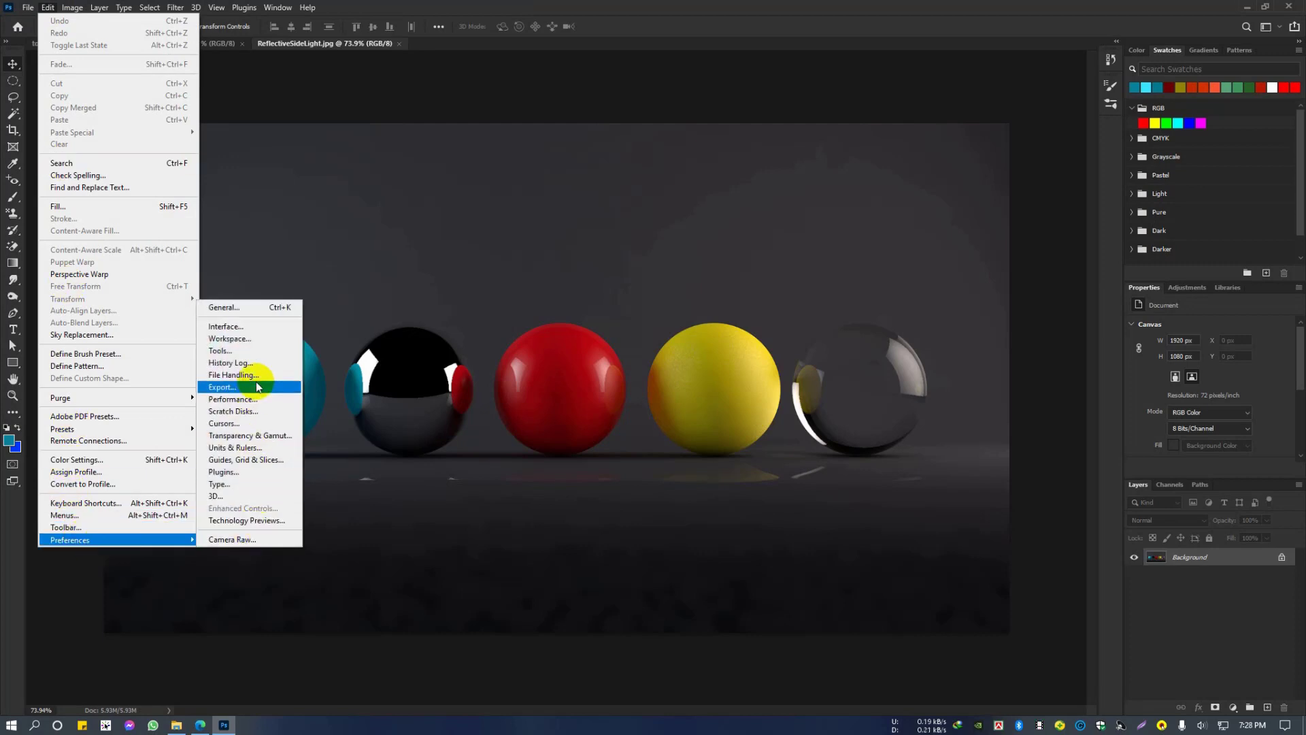
pyautogui.click(256, 406)
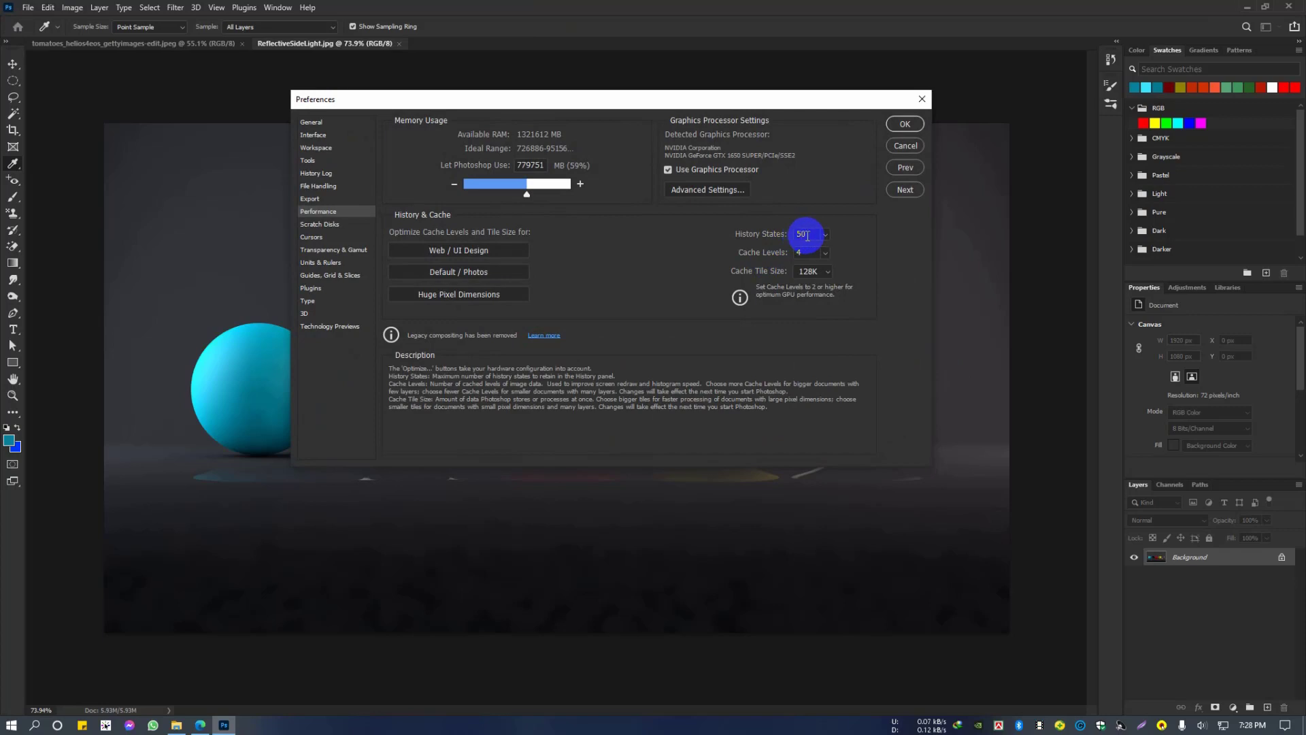
pyautogui.moveTo(806, 236); pyautogui.dragTo(777, 238)
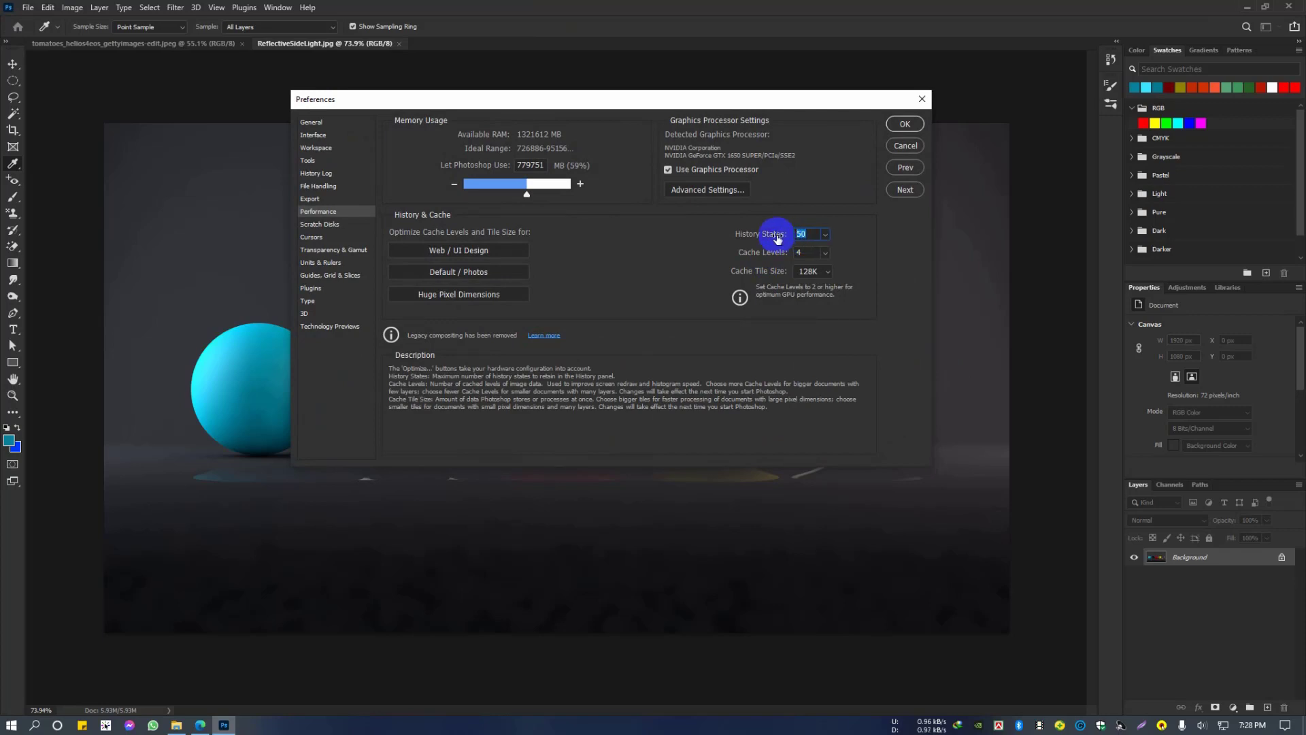
pyautogui.click(807, 234)
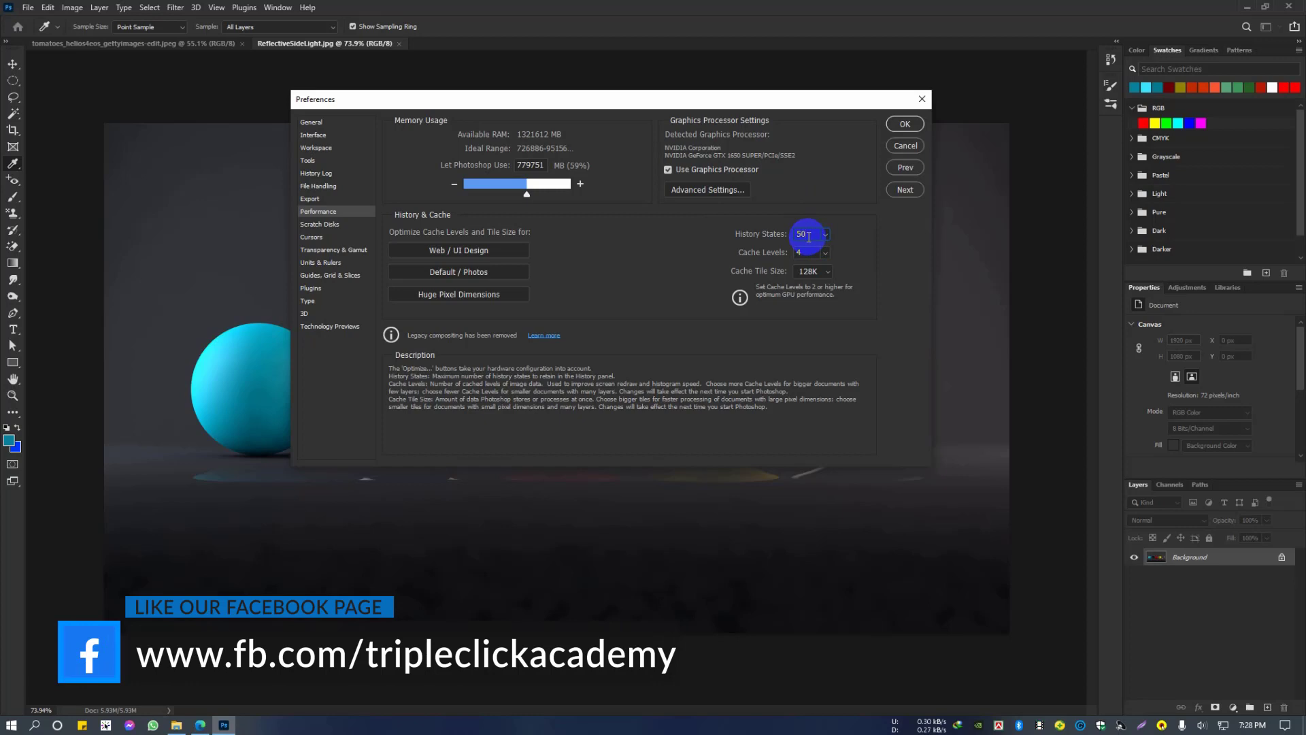
pyautogui.click(906, 146)
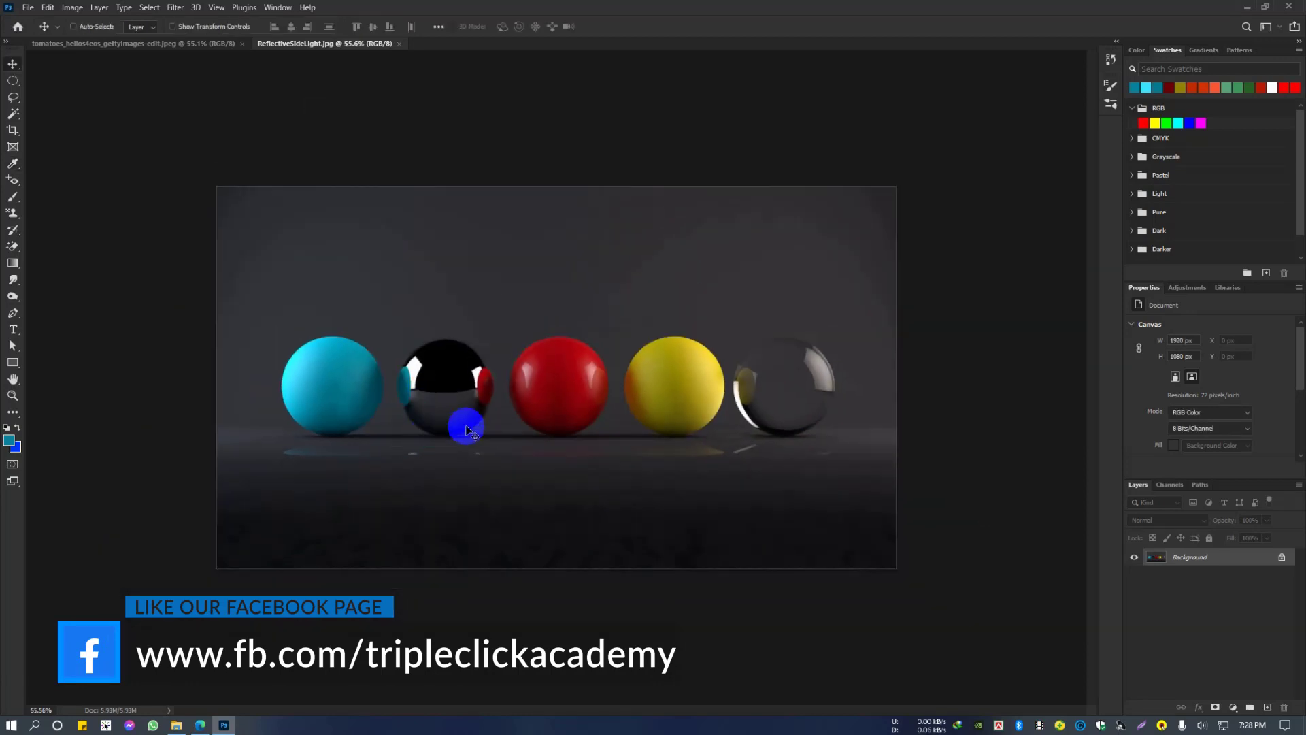
# Step: Show the History panel beside the spheres image
pyautogui.scroll(4, 467, 430)
pyautogui.scroll(-3, 495, 385)
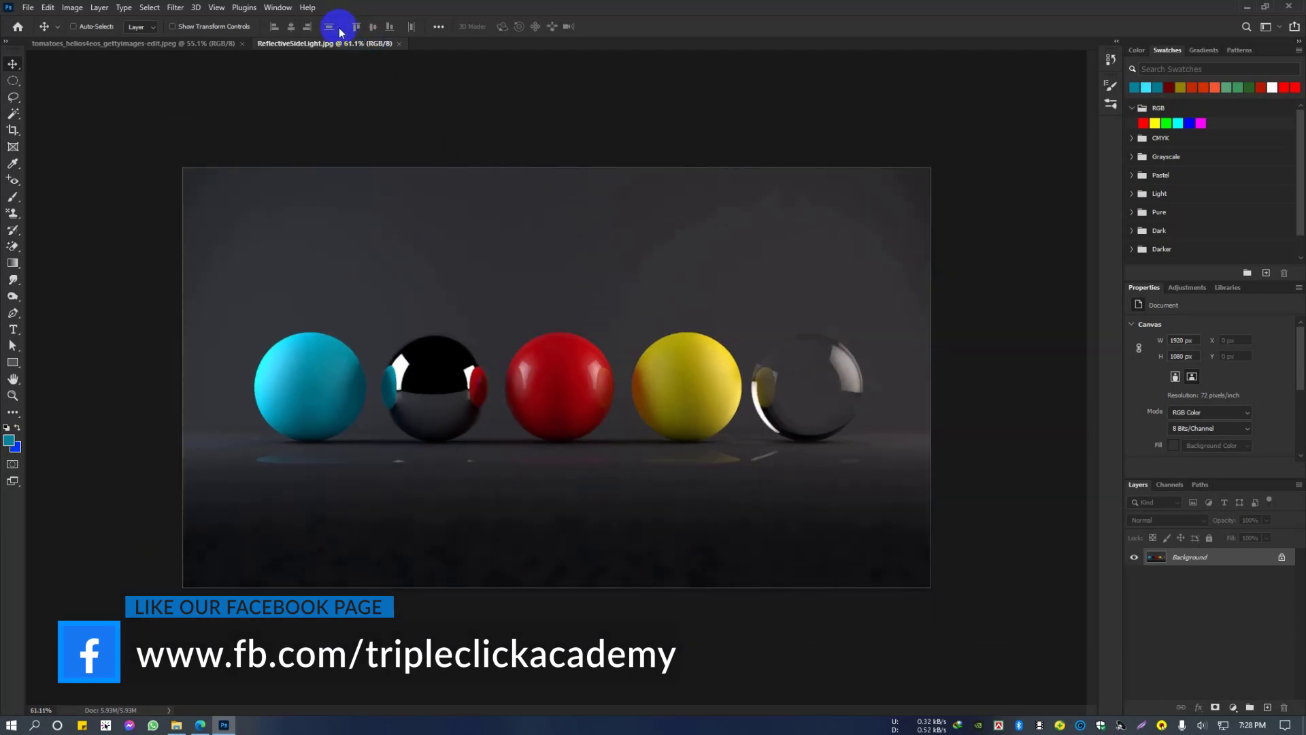
pyautogui.click(289, 7)
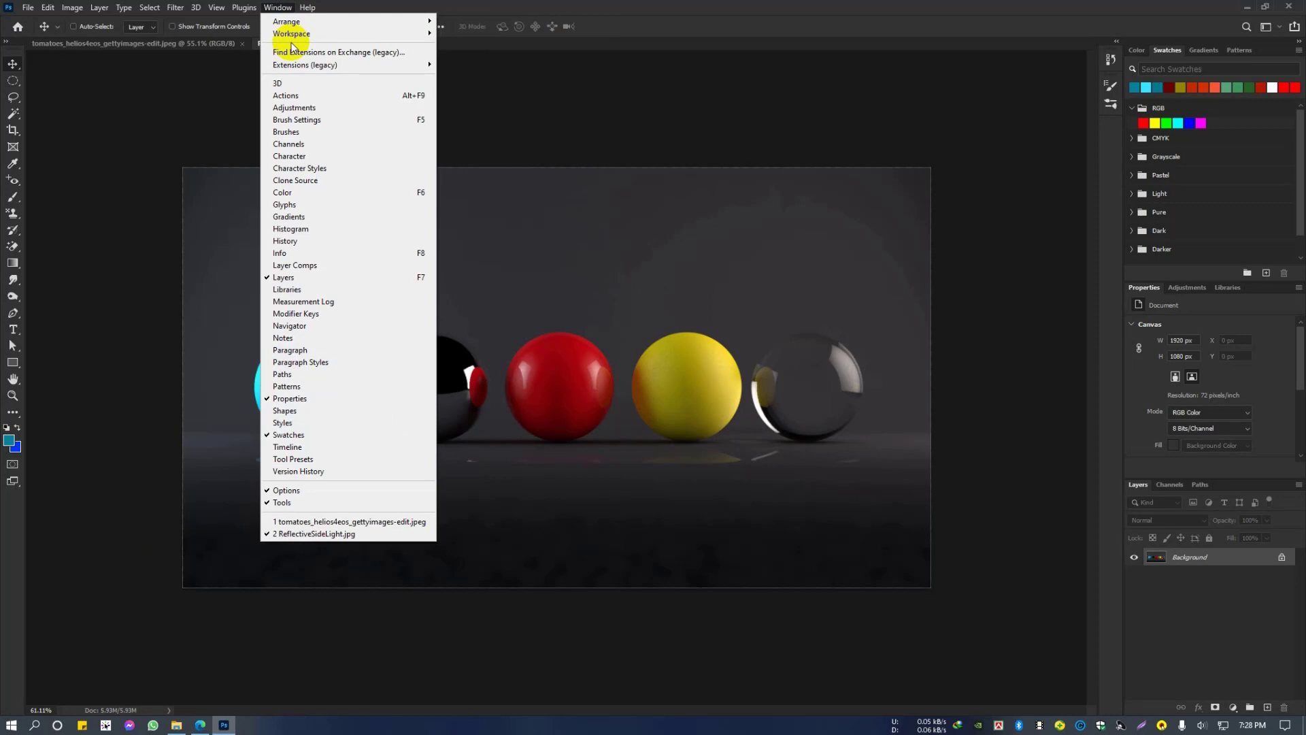
pyautogui.click(317, 244)
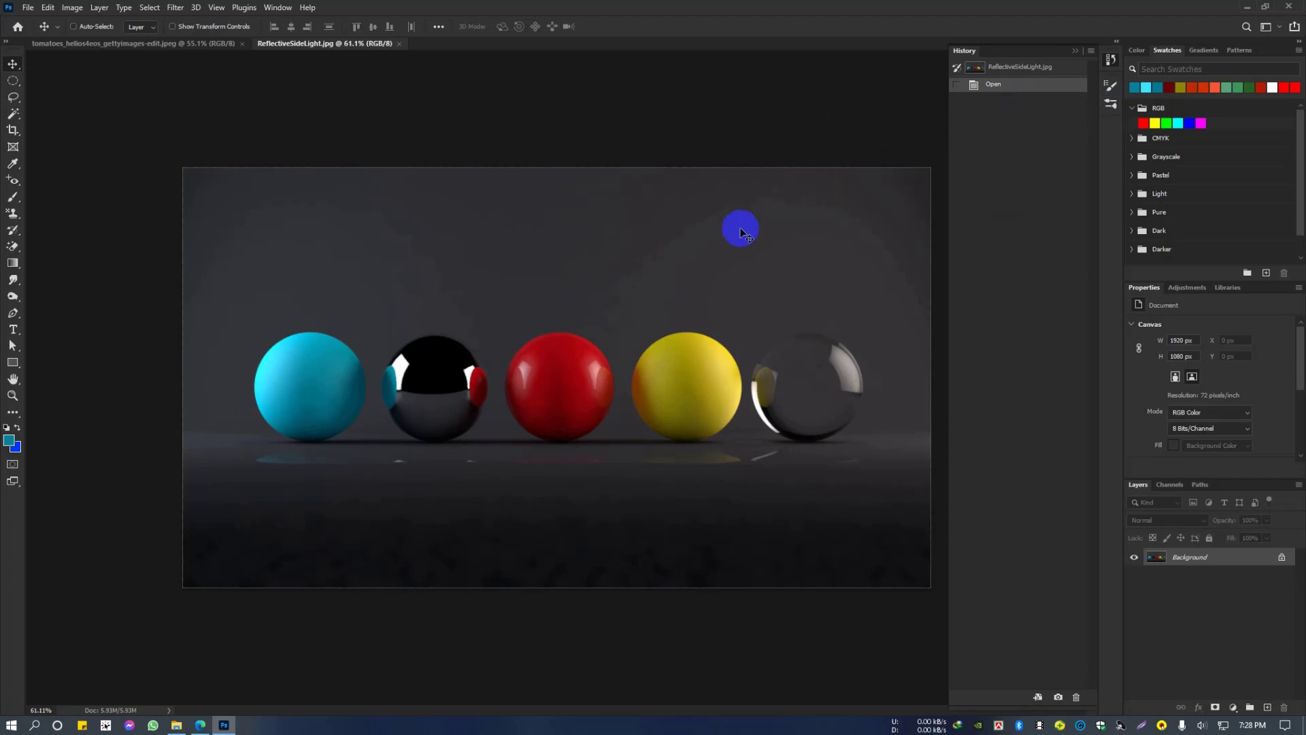
# Step: Add a new layer and paint a long horizontal teal stroke above the five spheres with the Brush Tool
pyautogui.press('b')
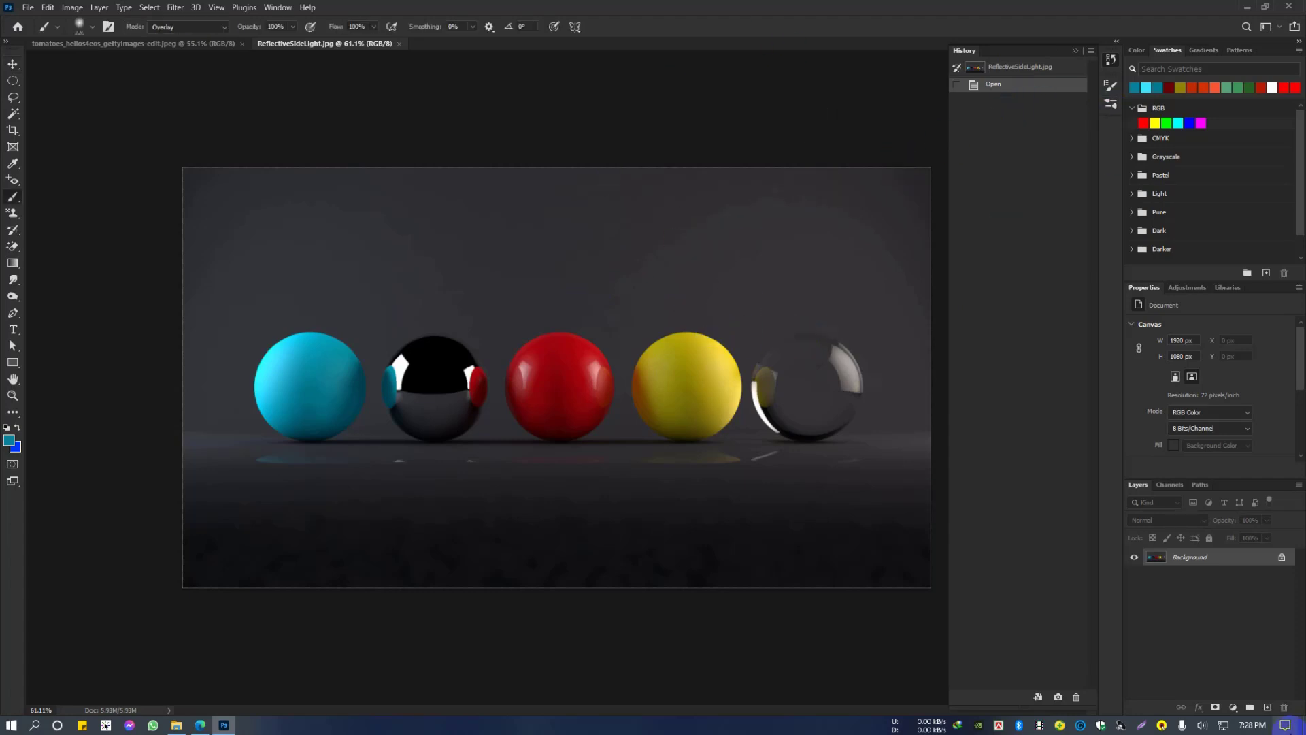
pyautogui.click(1264, 708)
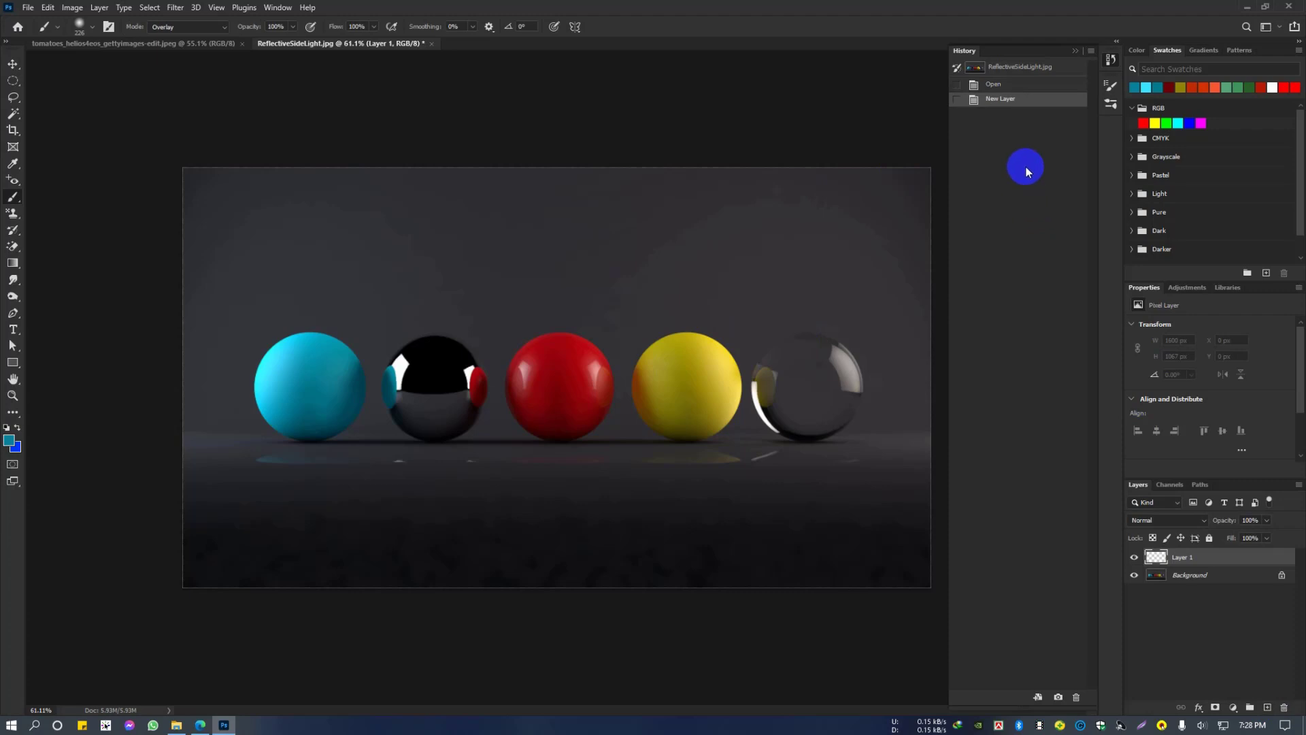
pyautogui.keyDown('alt'); pyautogui.click(379, 383); pyautogui.keyUp('alt')
pyautogui.moveTo(217, 244)
pyautogui.mouseDown()
pyautogui.moveTo(394, 250)
pyautogui.moveTo(878, 266)
pyautogui.mouseUp()
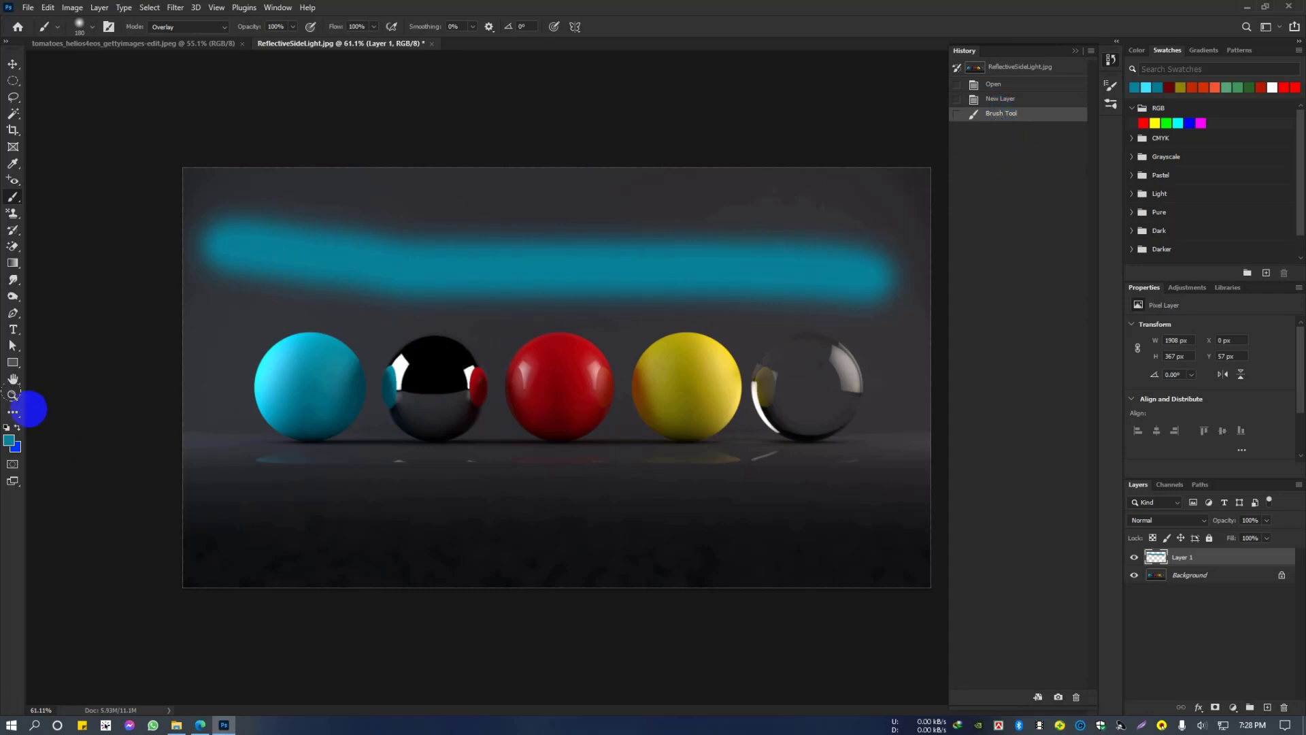
# Step: Change the foreground color to bright red and paint a horizontal brush stroke below the row of spheres
pyautogui.click(11, 446)
pyautogui.moveTo(1021, 264); pyautogui.dragTo(1077, 253)
pyautogui.click(1154, 255)
pyautogui.press('b')
pyautogui.moveTo(280, 481); pyautogui.dragTo(826, 482)
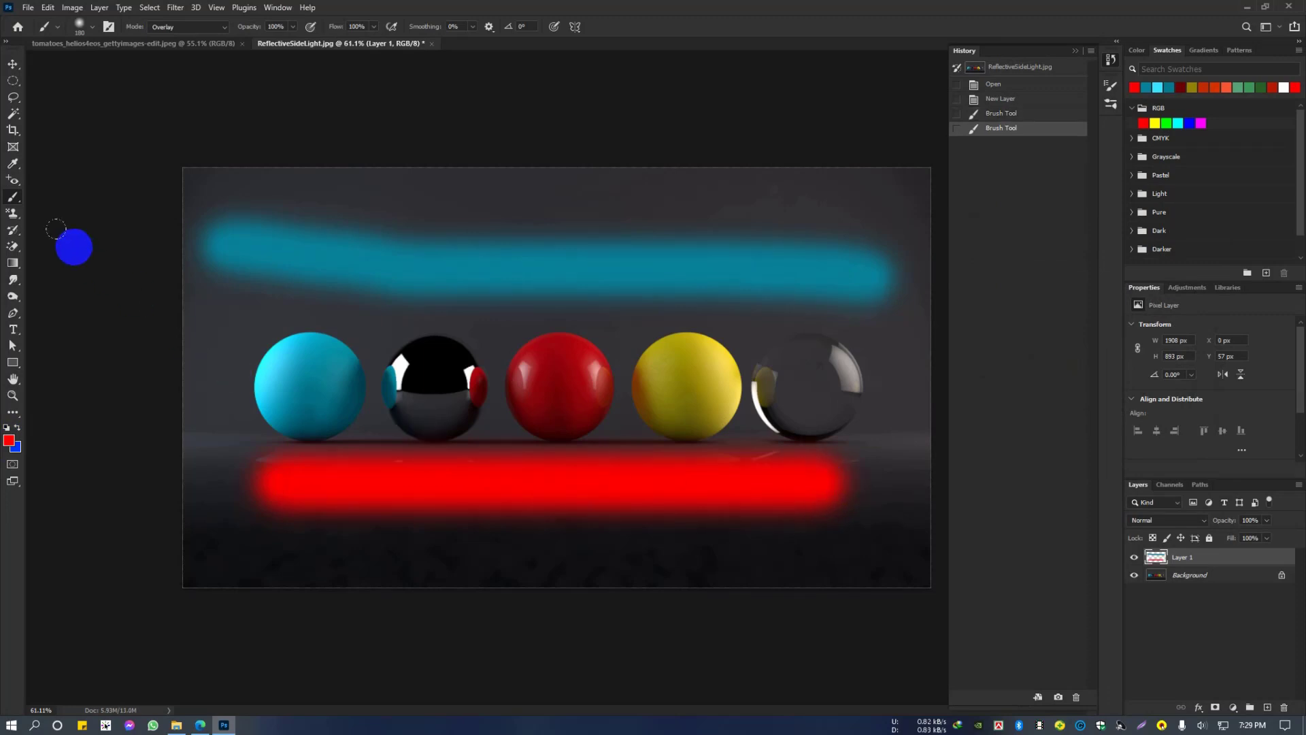
# Step: Paint over the teal and red strokes with the History Brush Tool to restore the original image
pyautogui.rightClick(7, 251)
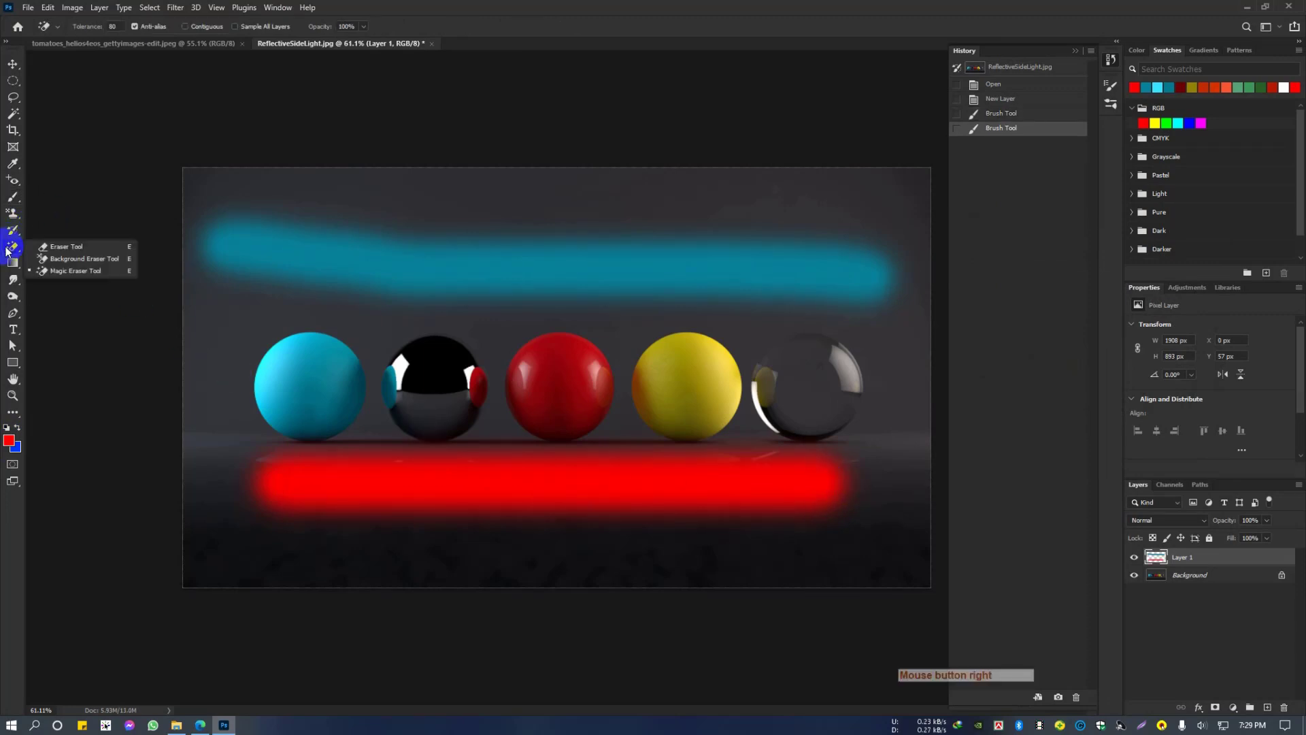
pyautogui.rightClick(19, 230)
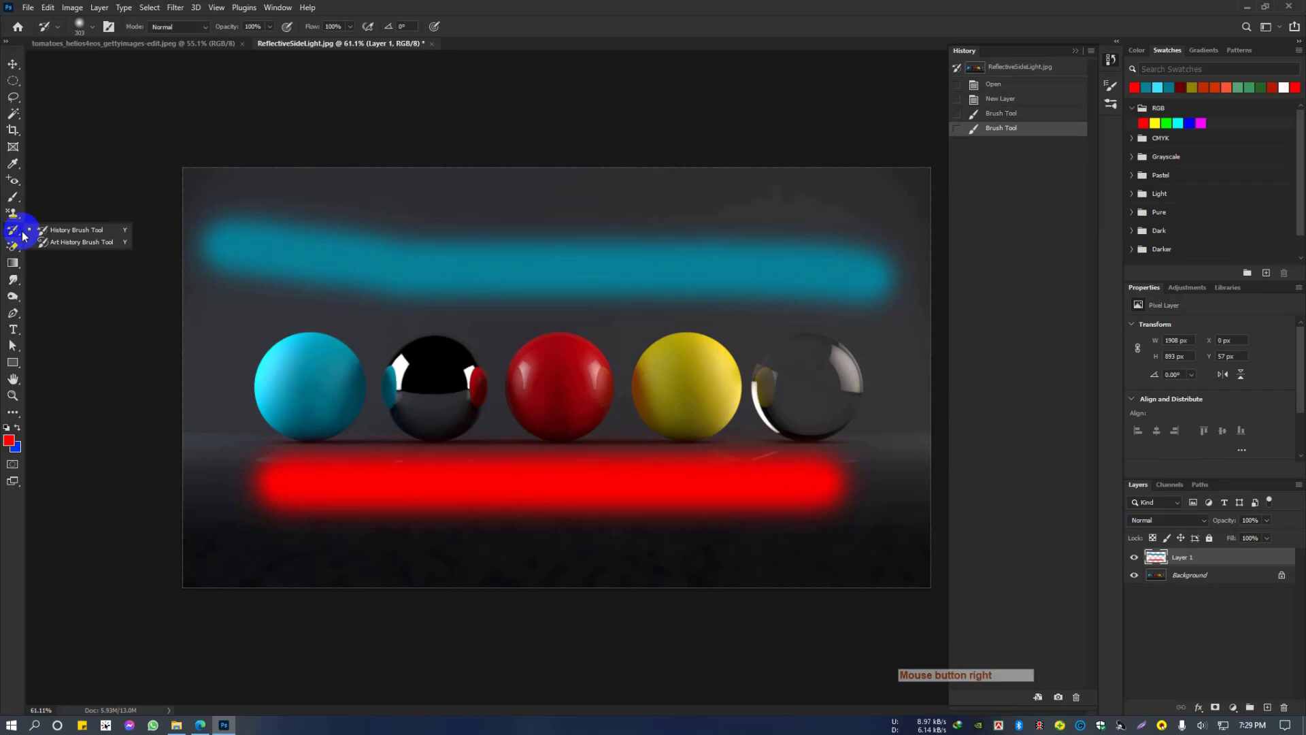
pyautogui.click(61, 230)
pyautogui.click(1000, 102)
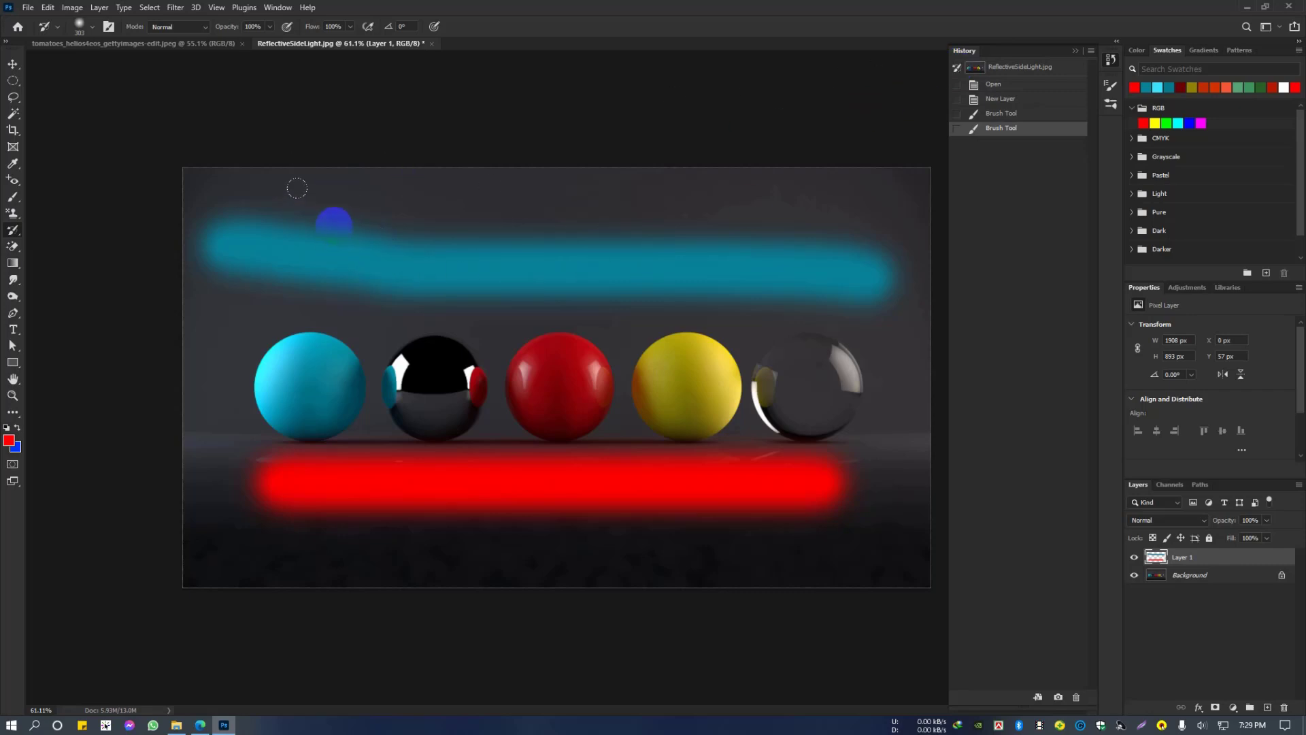
pyautogui.moveTo(334, 223)
pyautogui.mouseDown()
pyautogui.moveTo(382, 563)
pyautogui.moveTo(373, 239)
pyautogui.moveTo(441, 549)
pyautogui.moveTo(444, 221)
pyautogui.moveTo(496, 525)
pyautogui.moveTo(603, 540)
pyautogui.moveTo(592, 256)
pyautogui.mouseUp()
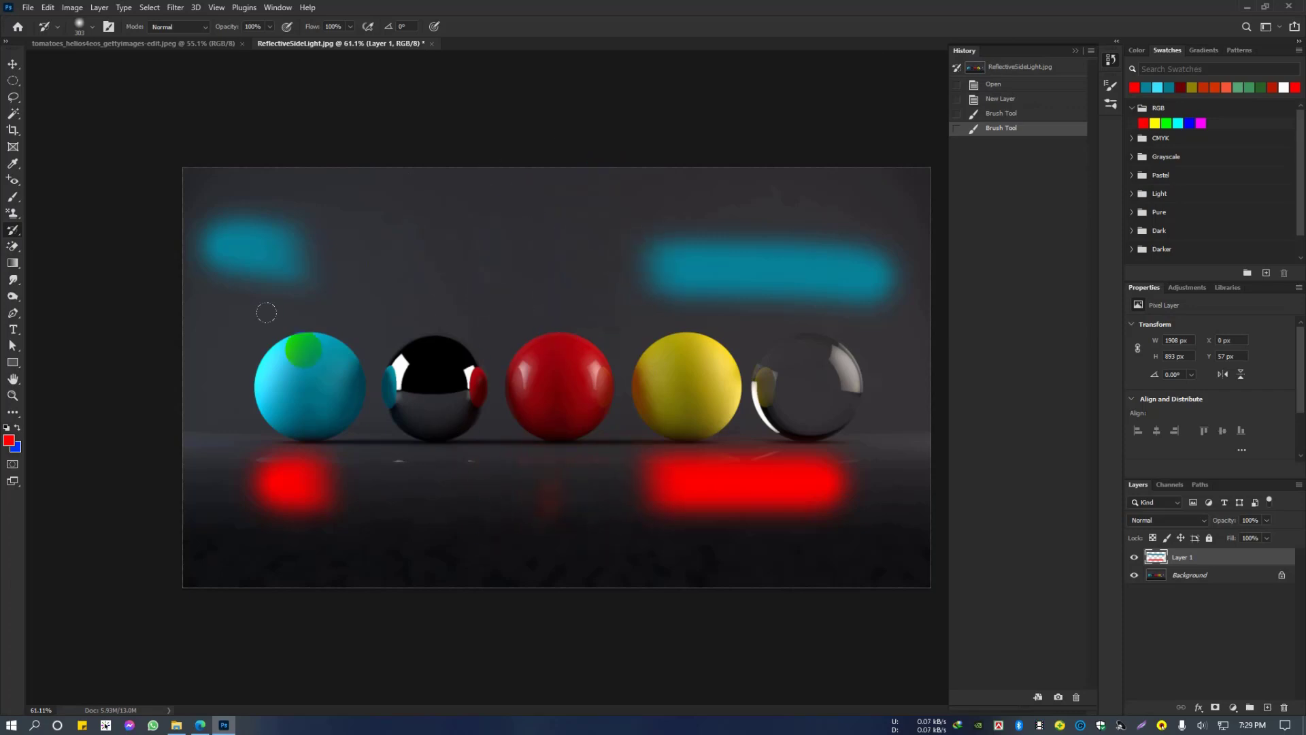
pyautogui.moveTo(266, 313)
pyautogui.mouseDown()
pyautogui.moveTo(277, 496)
pyautogui.moveTo(400, 225)
pyautogui.moveTo(291, 331)
pyautogui.moveTo(204, 204)
pyautogui.moveTo(197, 320)
pyautogui.moveTo(796, 209)
pyautogui.moveTo(827, 275)
pyautogui.moveTo(208, 332)
pyautogui.moveTo(100, 287)
pyautogui.moveTo(400, 314)
pyautogui.mouseUp()
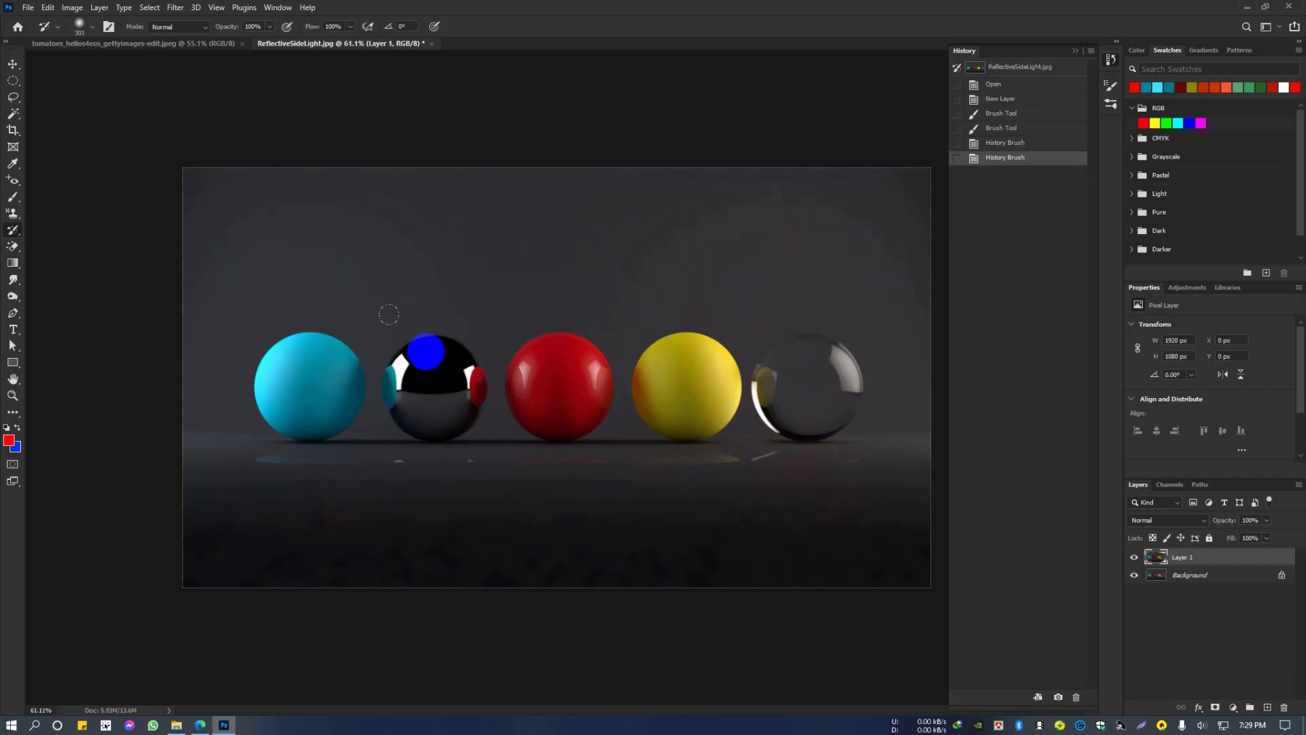
# Step: Create a history snapshot of the restored image and delete that snapshot
pyautogui.click(1059, 698)
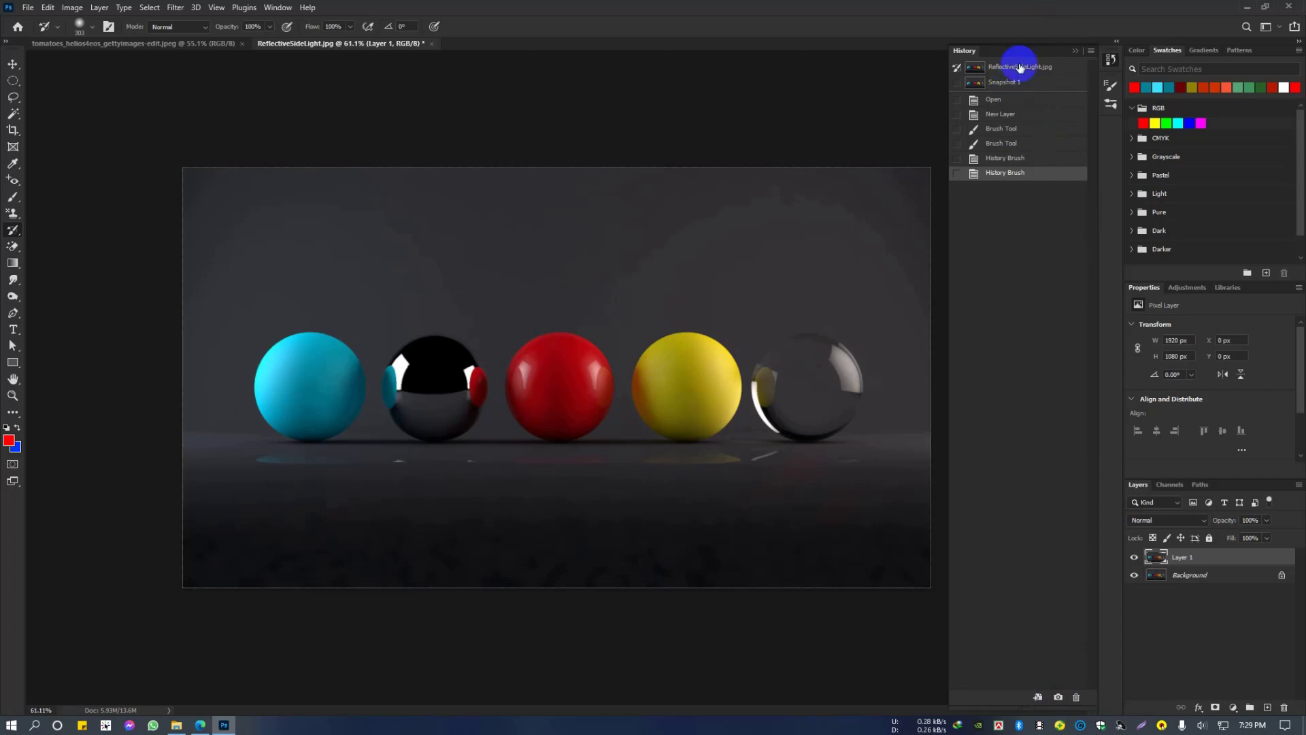
pyautogui.click(1022, 83)
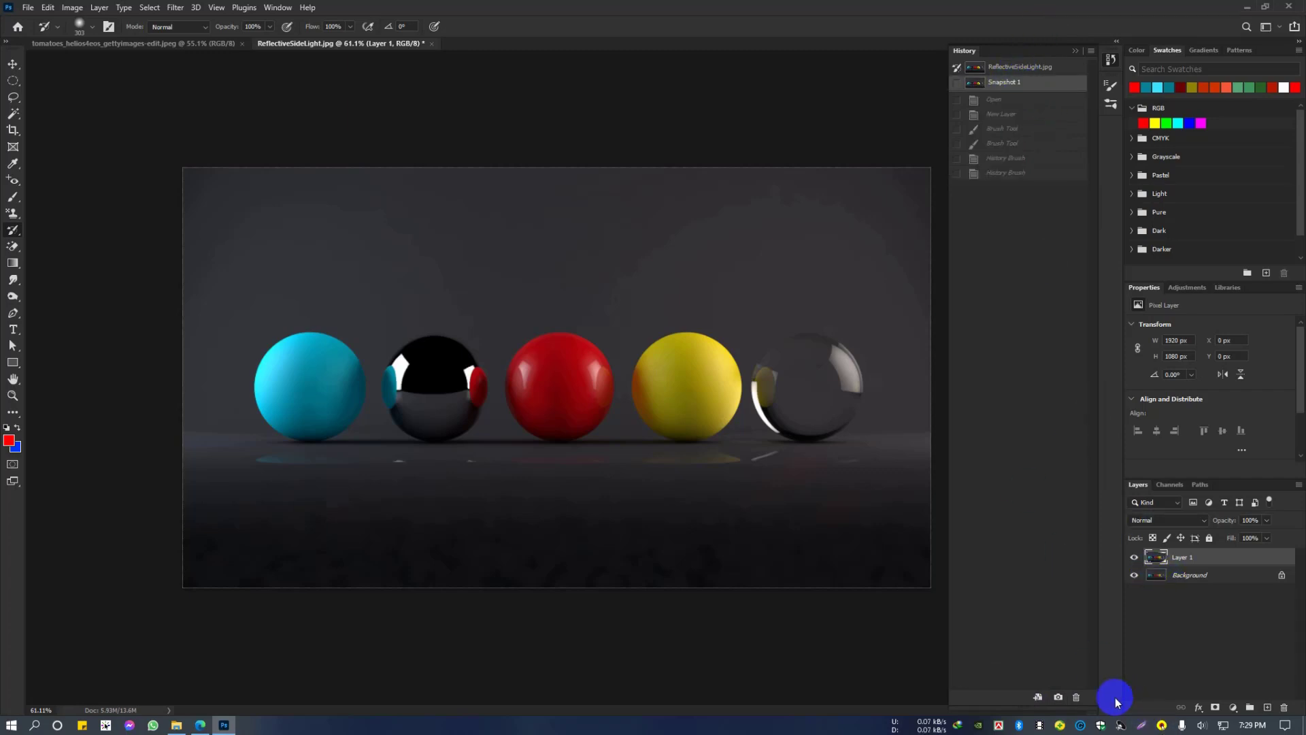
pyautogui.click(1076, 698)
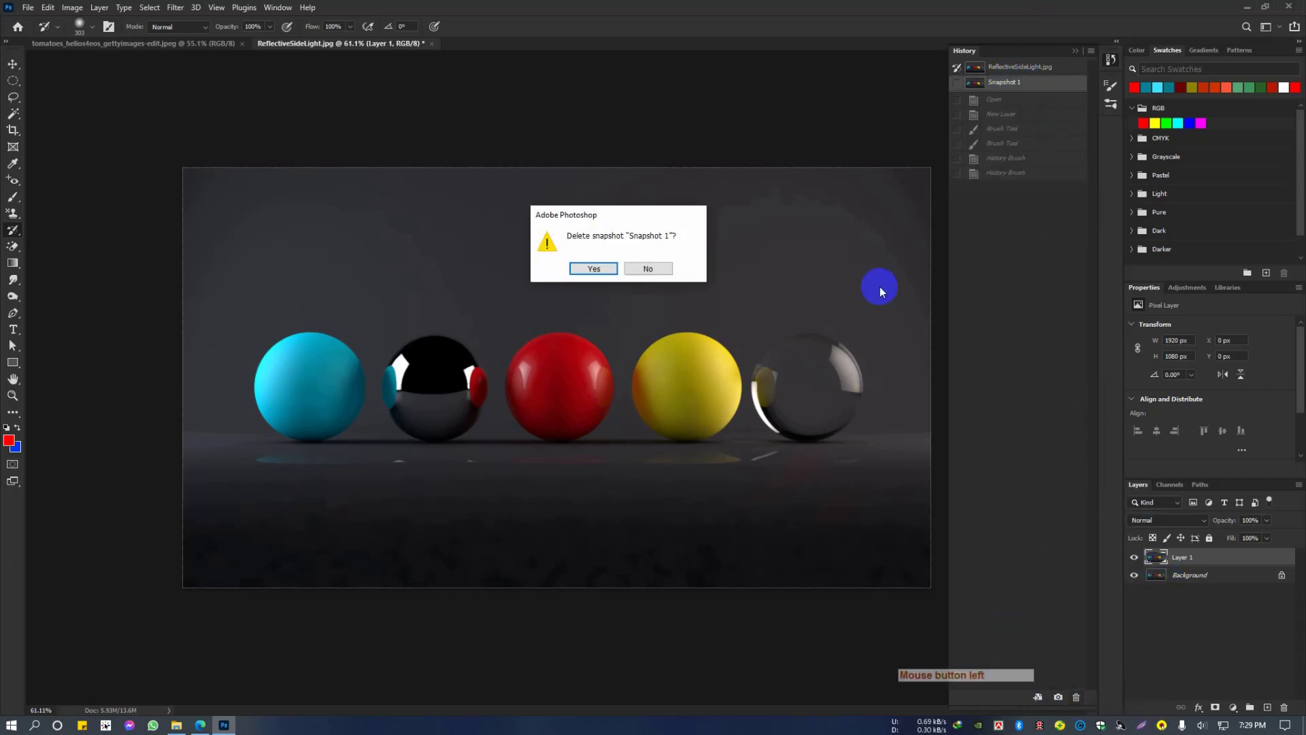
pyautogui.click(594, 269)
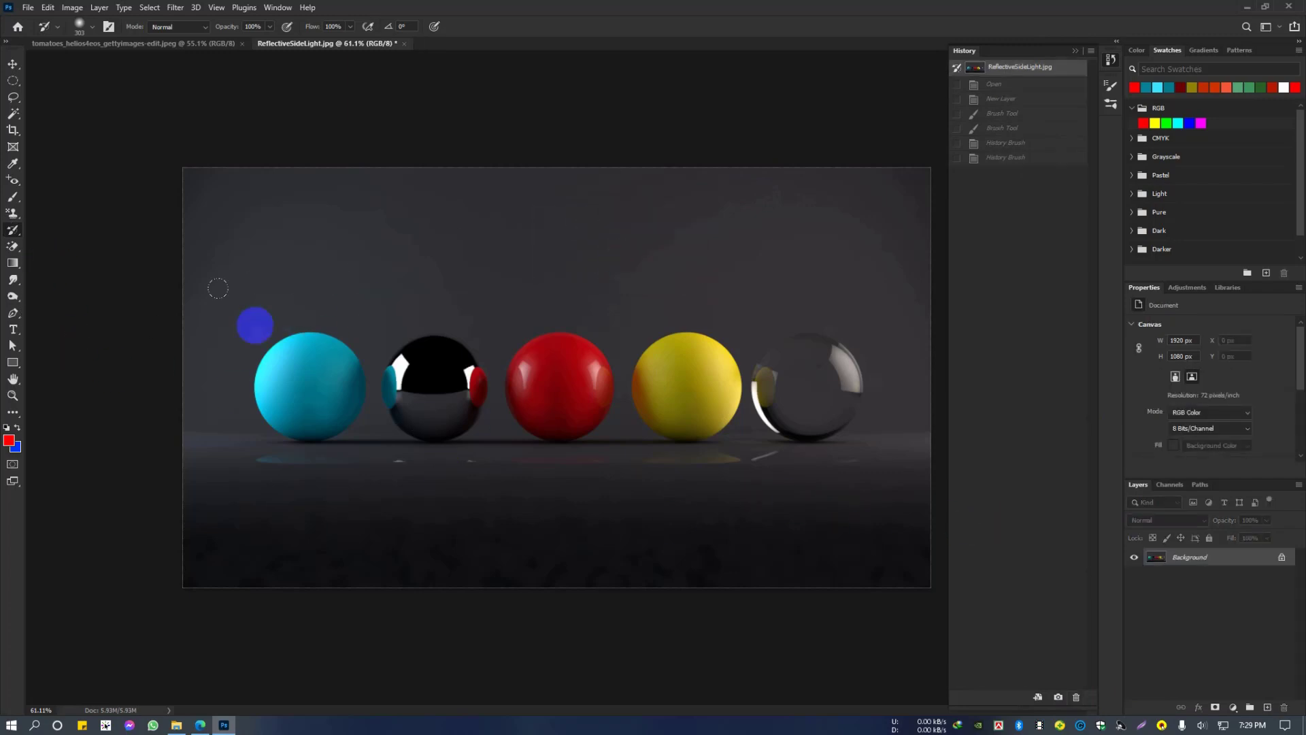
# Step: Resize the History Brush to 234 and paint two horizontal strokes across the background above the spheres
pyautogui.keyDown('alt'); pyautogui.rightClick(291, 291); pyautogui.keyUp('alt')
pyautogui.keyDown('shift'); pyautogui.moveTo(206, 224); pyautogui.dragTo(519, 231); pyautogui.keyUp('shift')
pyautogui.moveTo(298, 222); pyautogui.dragTo(538, 222)
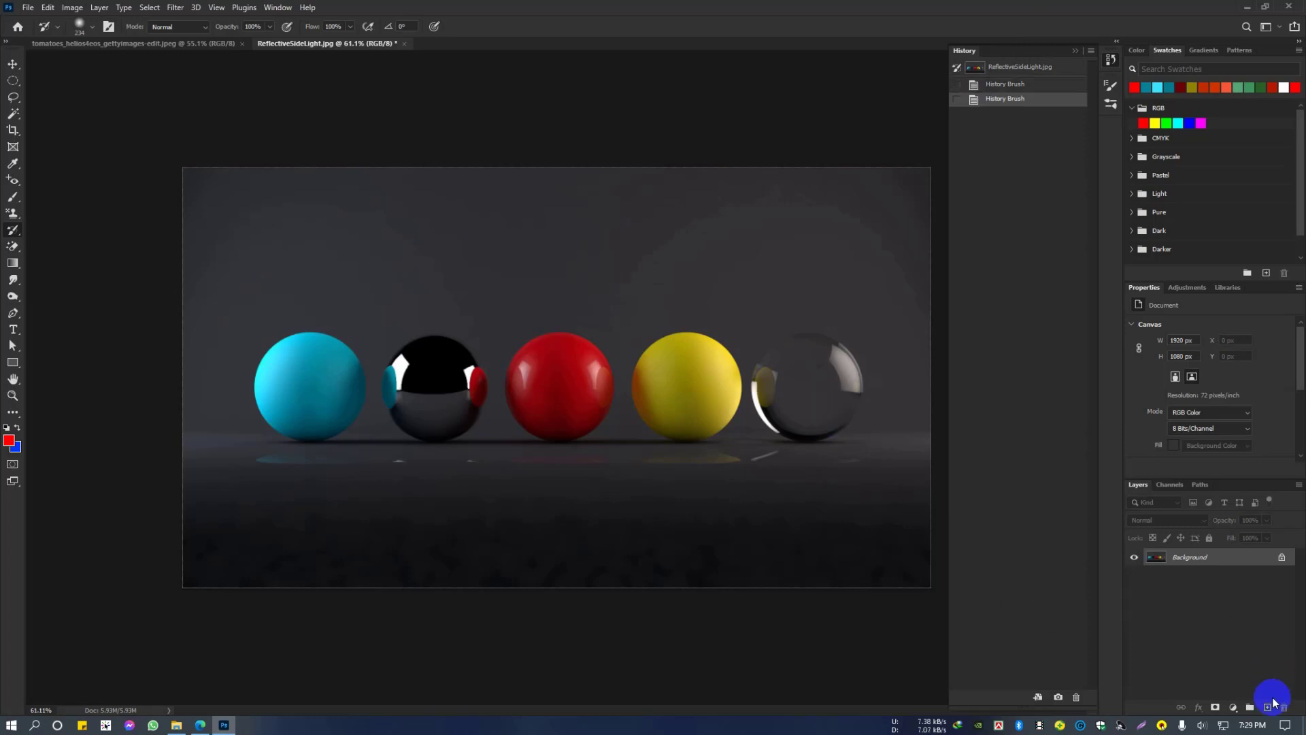
# Step: Paint a horizontal red Brush stroke above the spheres on a new layer and save the state as a snapshot
pyautogui.click(1267, 708)
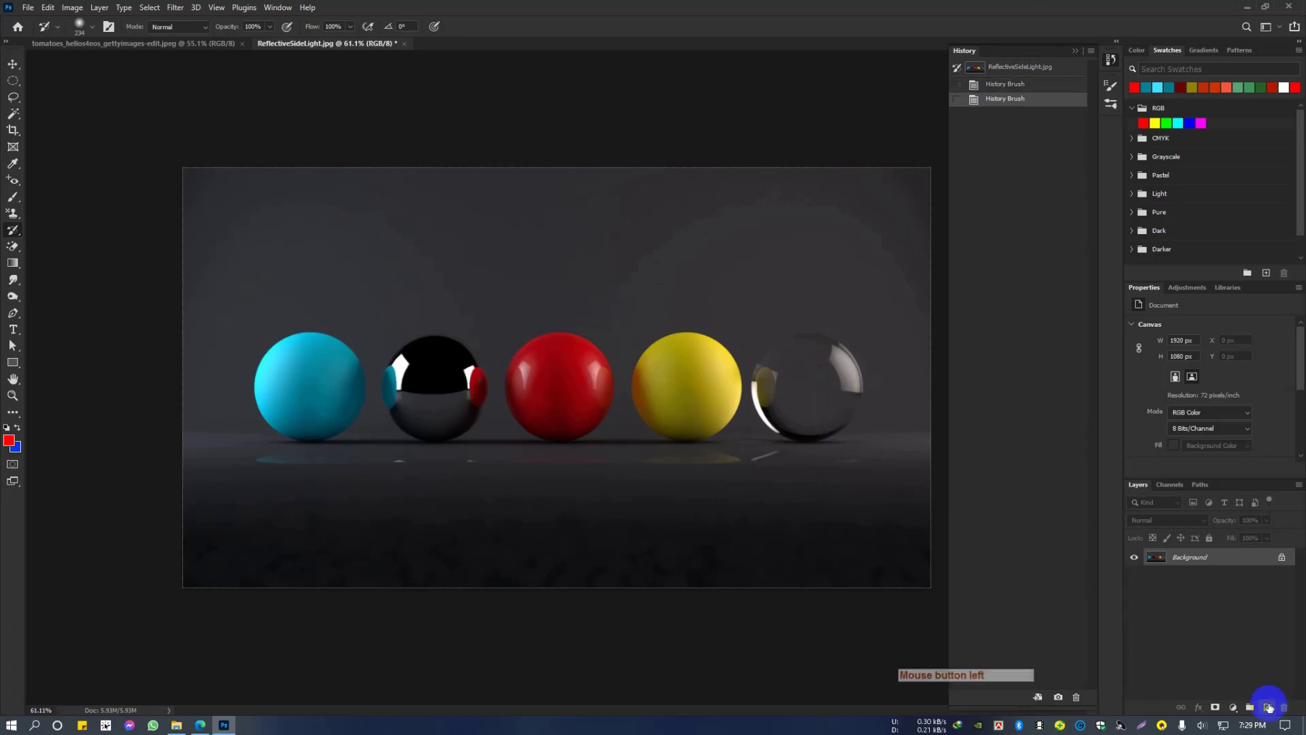
pyautogui.rightClick(17, 203)
pyautogui.click(64, 192)
pyautogui.keyDown('shift'); pyautogui.moveTo(238, 236); pyautogui.dragTo(858, 238); pyautogui.keyUp('shift')
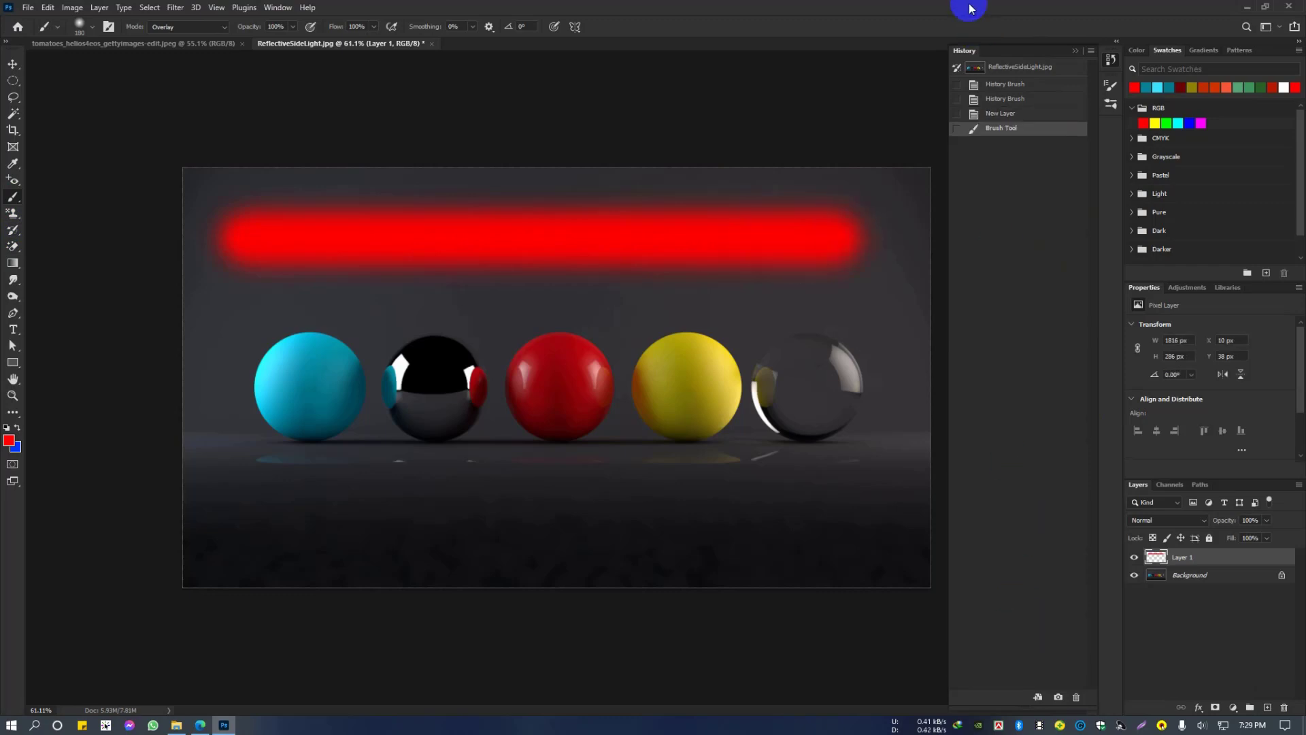
pyautogui.click(1060, 696)
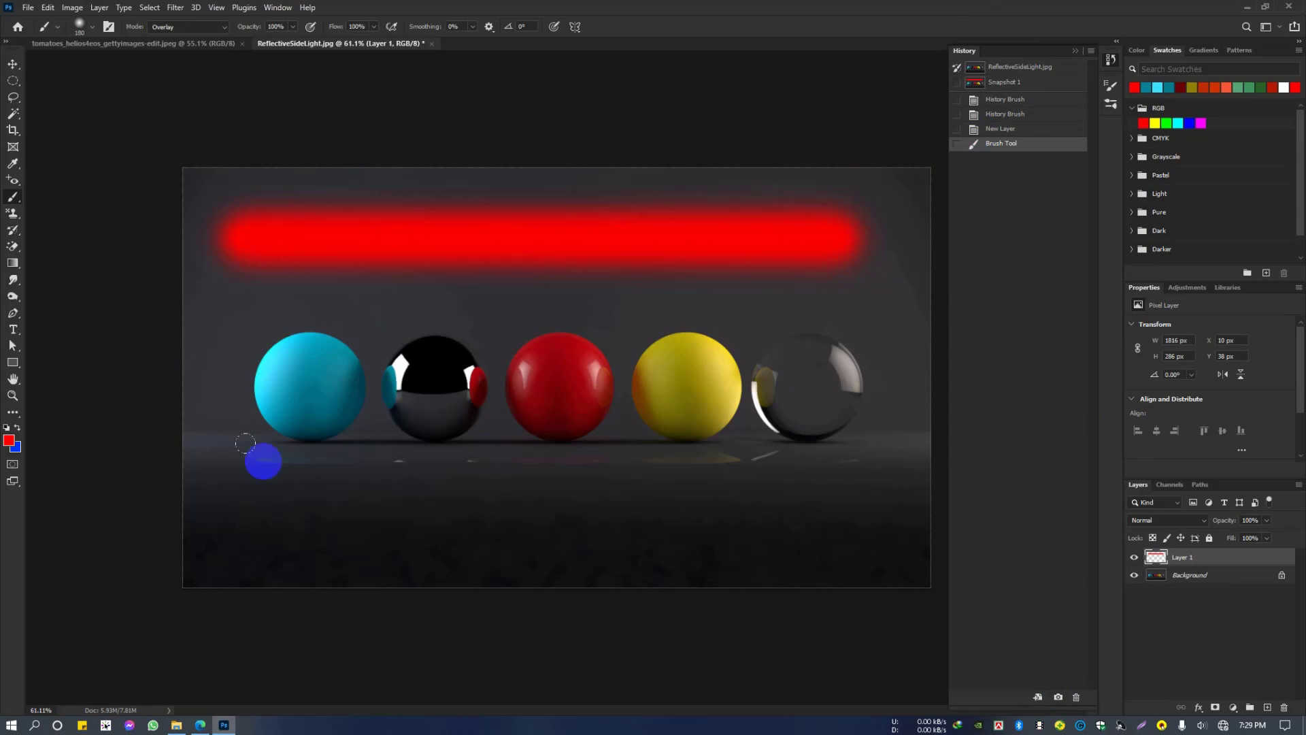
# Step: Paint a horizontal Brush stroke below the spheres in a colour sampled from the yellow sphere, and compare the result with Snapshot 1
pyautogui.press('i')
pyautogui.click(701, 377)
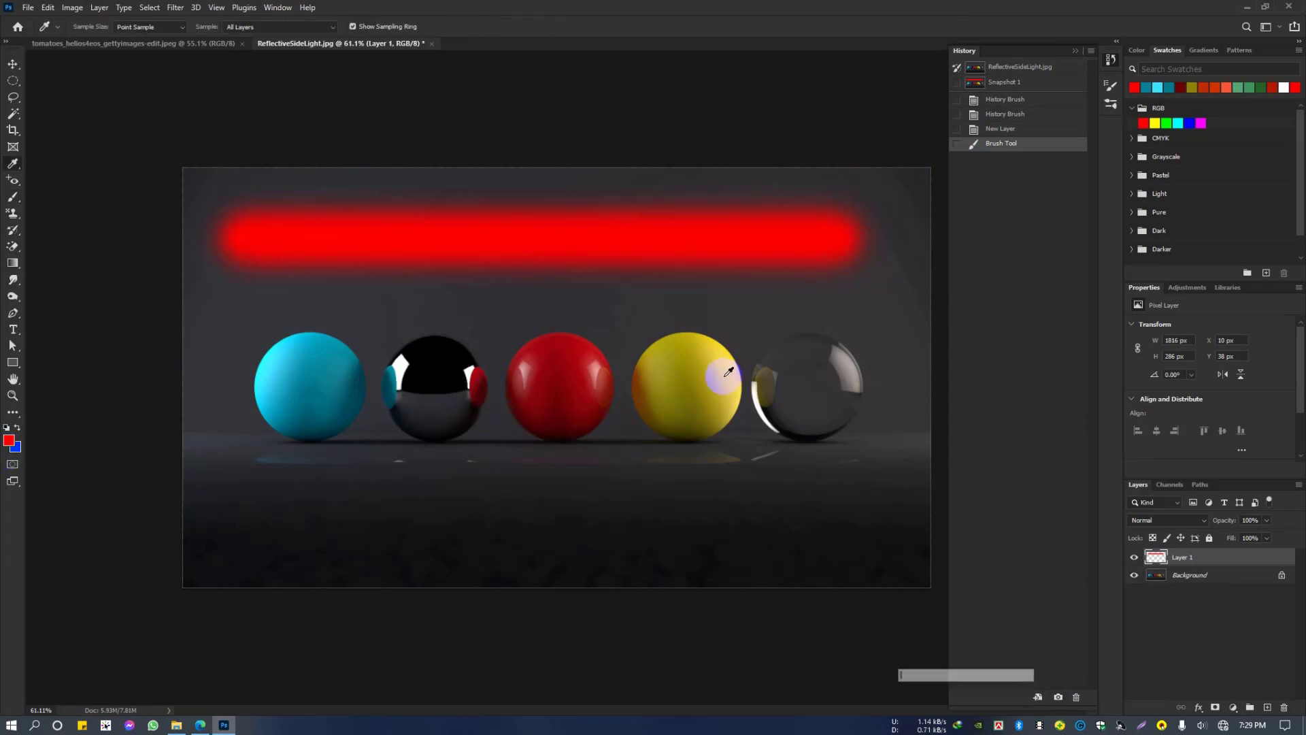
pyautogui.press('b')
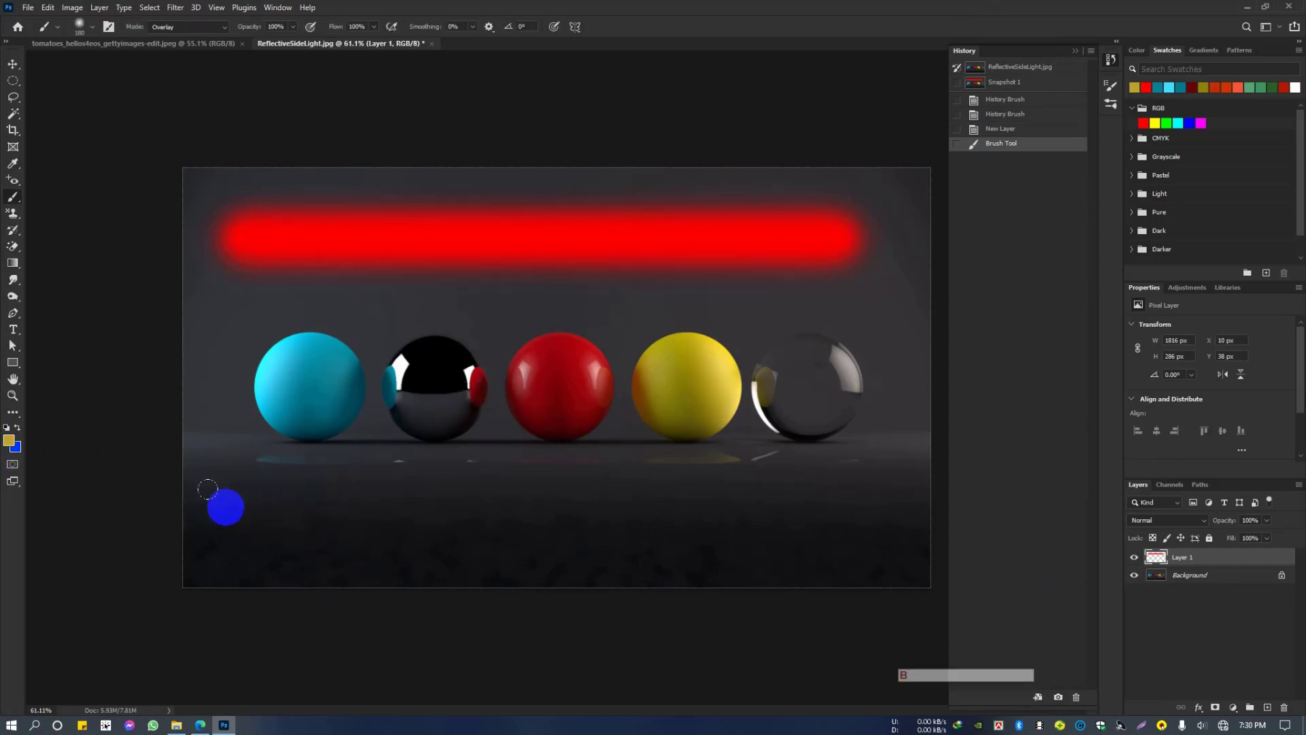
pyautogui.moveTo(224, 505)
pyautogui.mouseDown()
pyautogui.moveTo(848, 512)
pyautogui.moveTo(893, 525)
pyautogui.mouseUp()
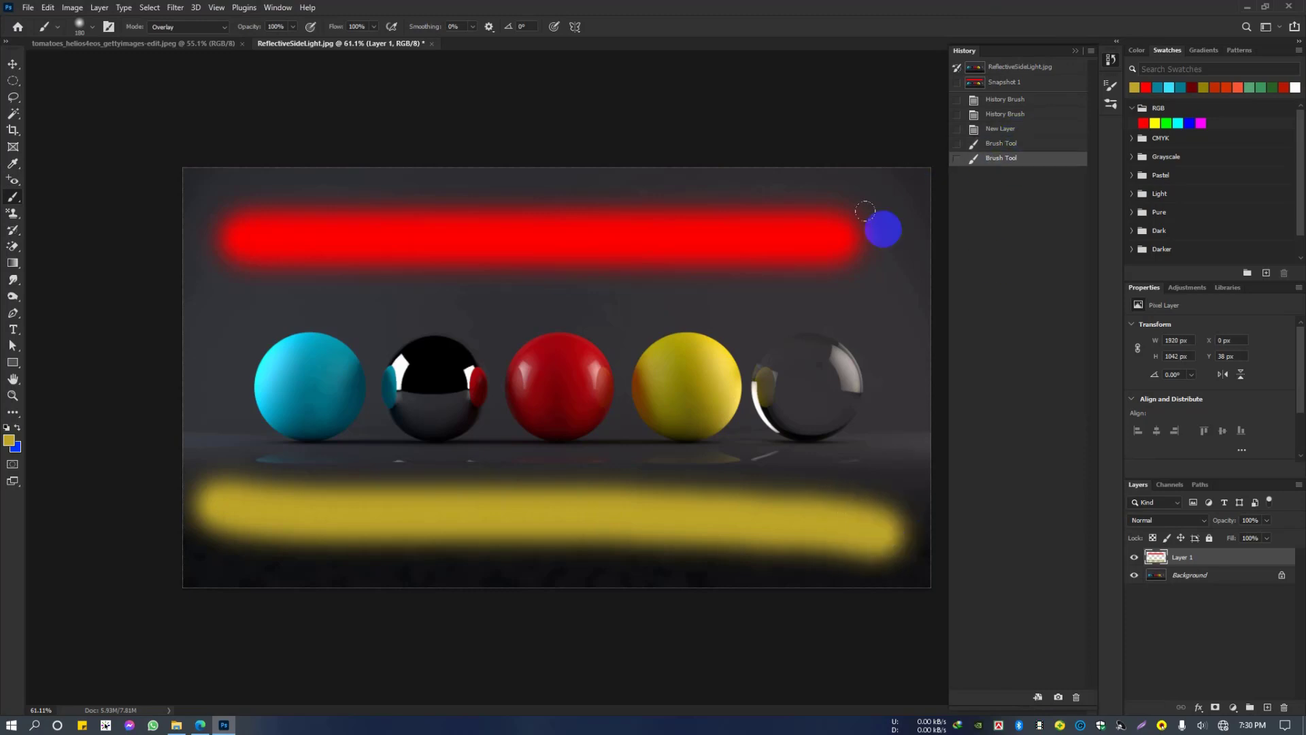
pyautogui.click(1007, 82)
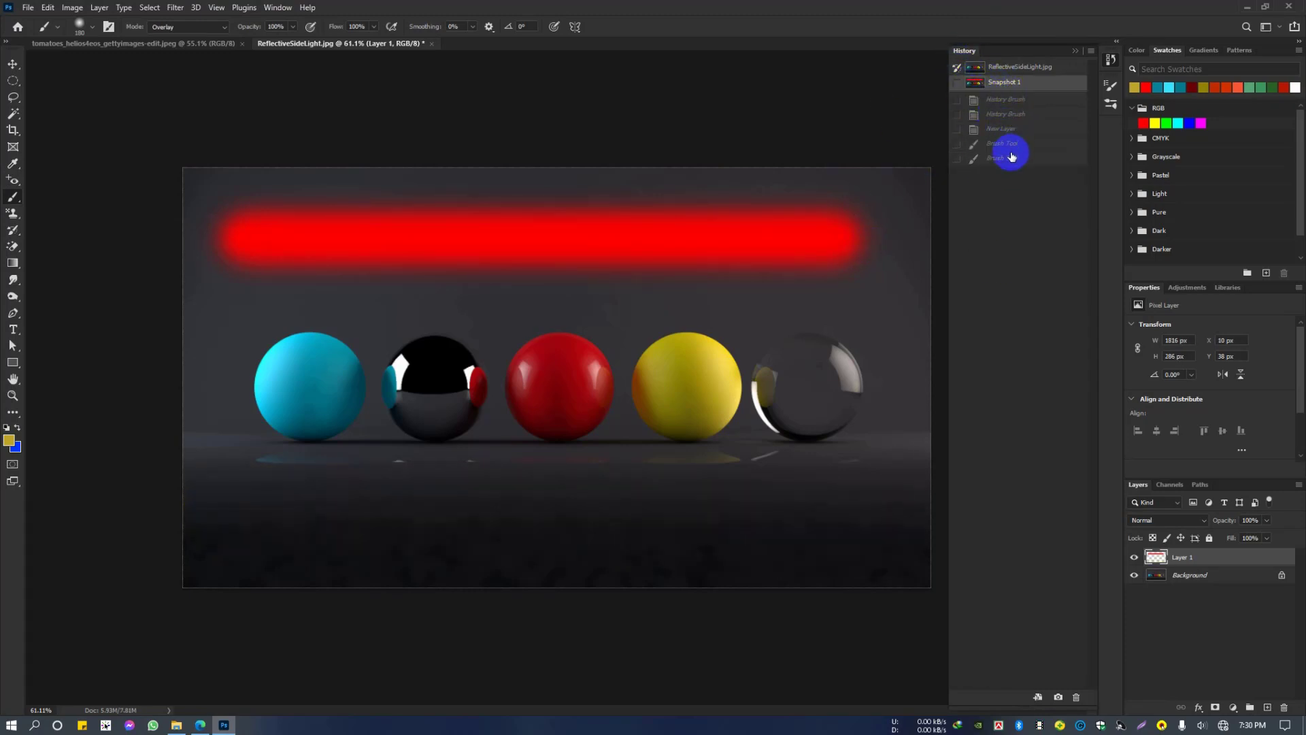
pyautogui.click(1007, 158)
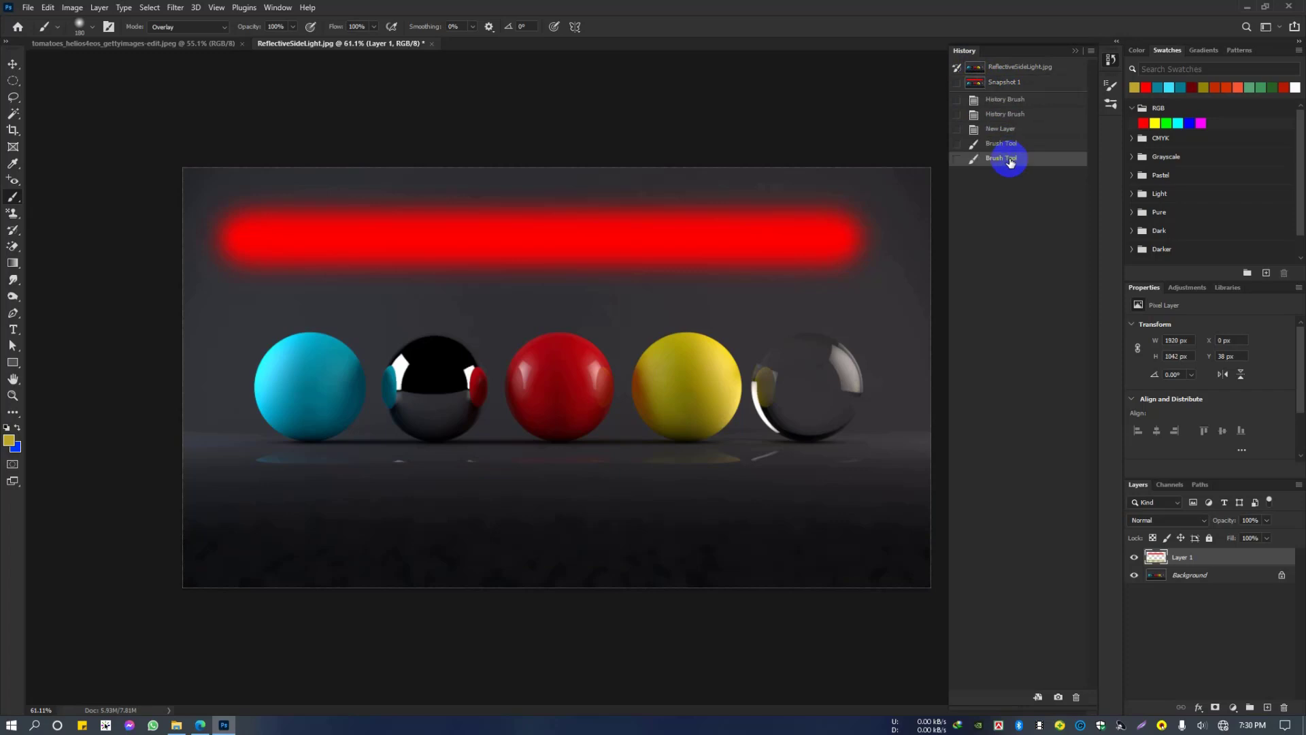
# Step: Set Snapshot 1 as the History Brush source and paint away the middle of the yellow stroke with an enlarged History Brush
pyautogui.click(957, 82)
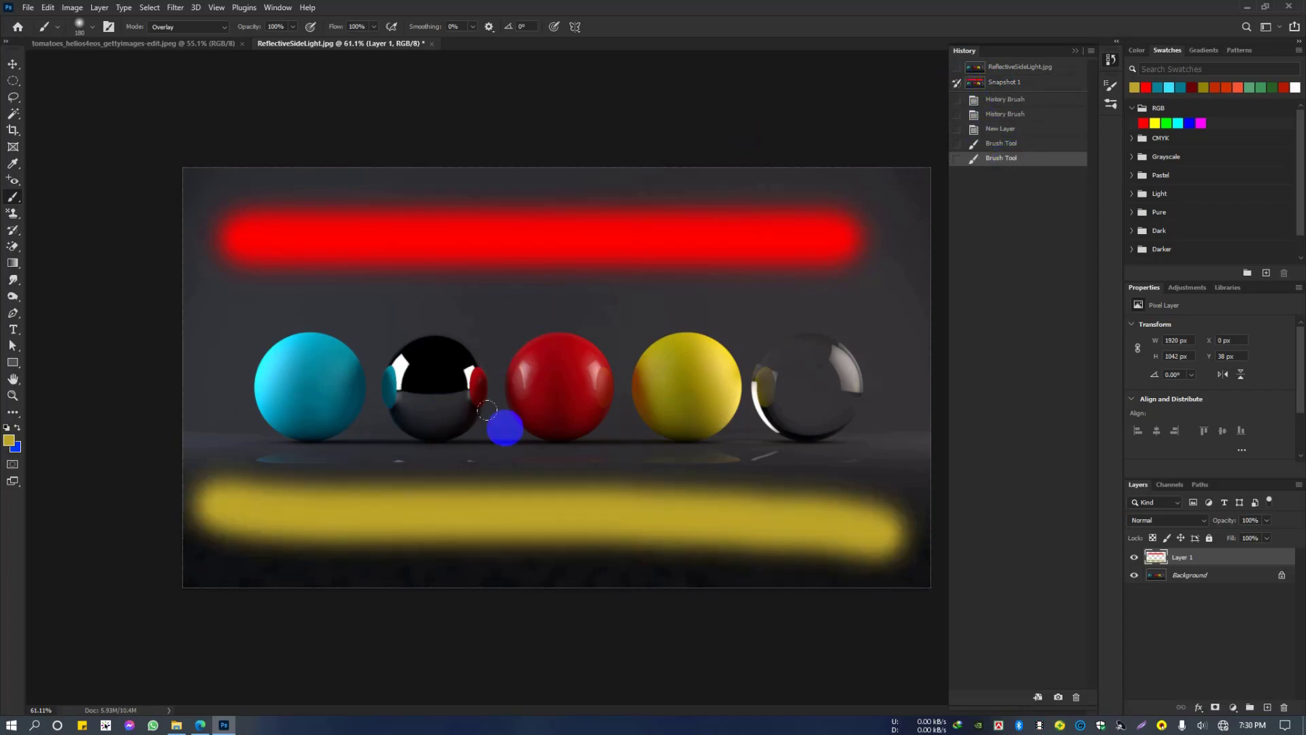
pyautogui.moveTo(487, 409); pyautogui.dragTo(543, 419)
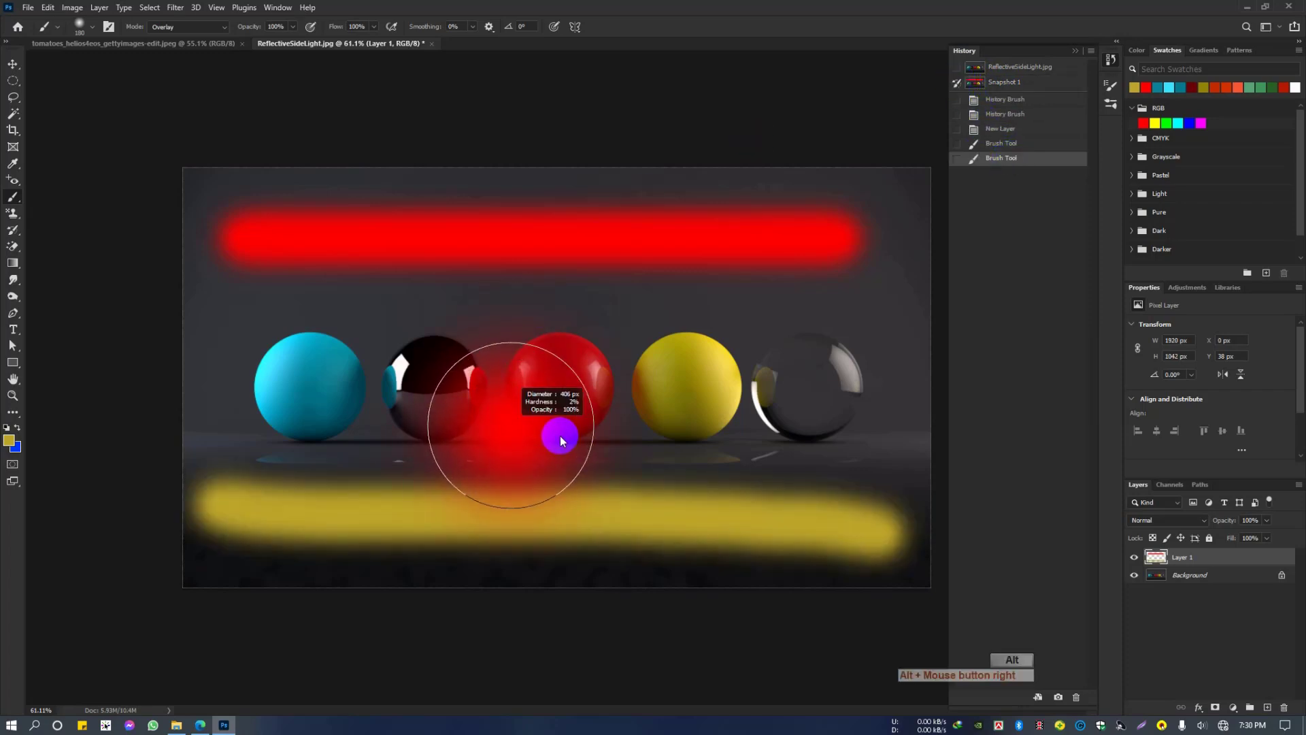
pyautogui.click(13, 241)
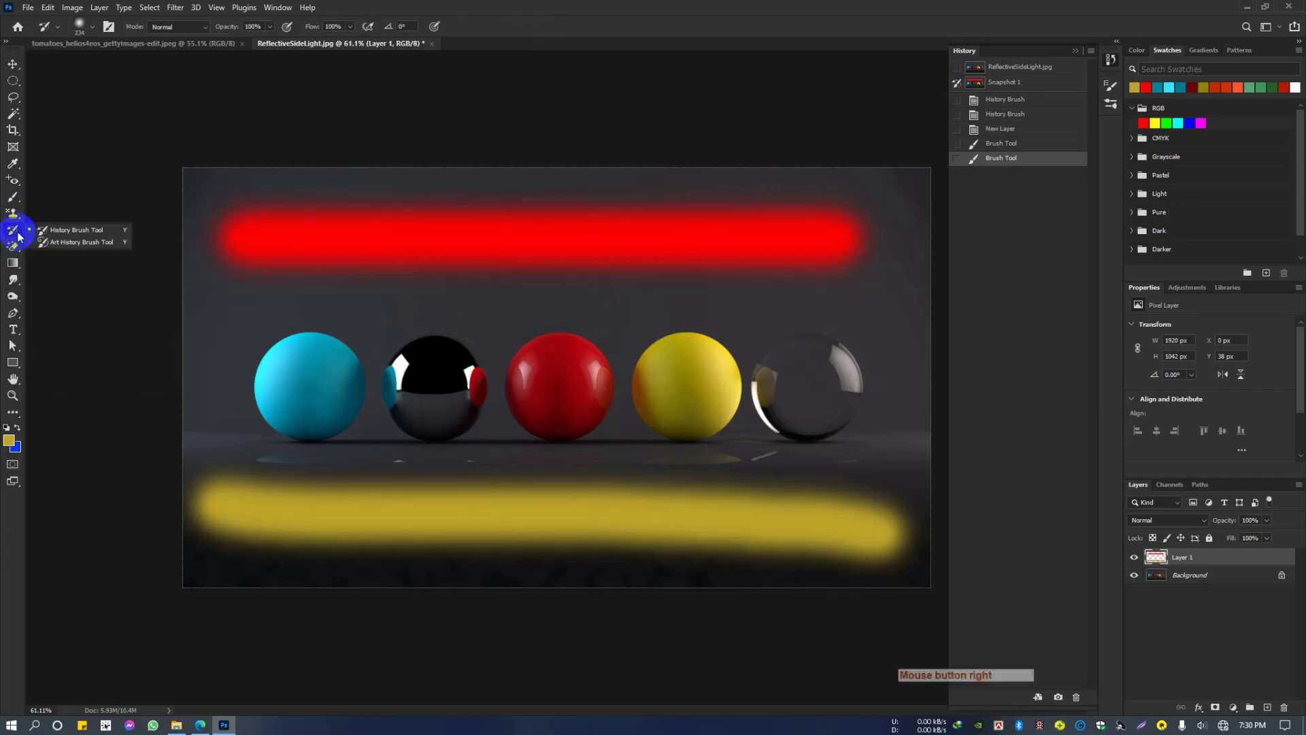
pyautogui.click(64, 222)
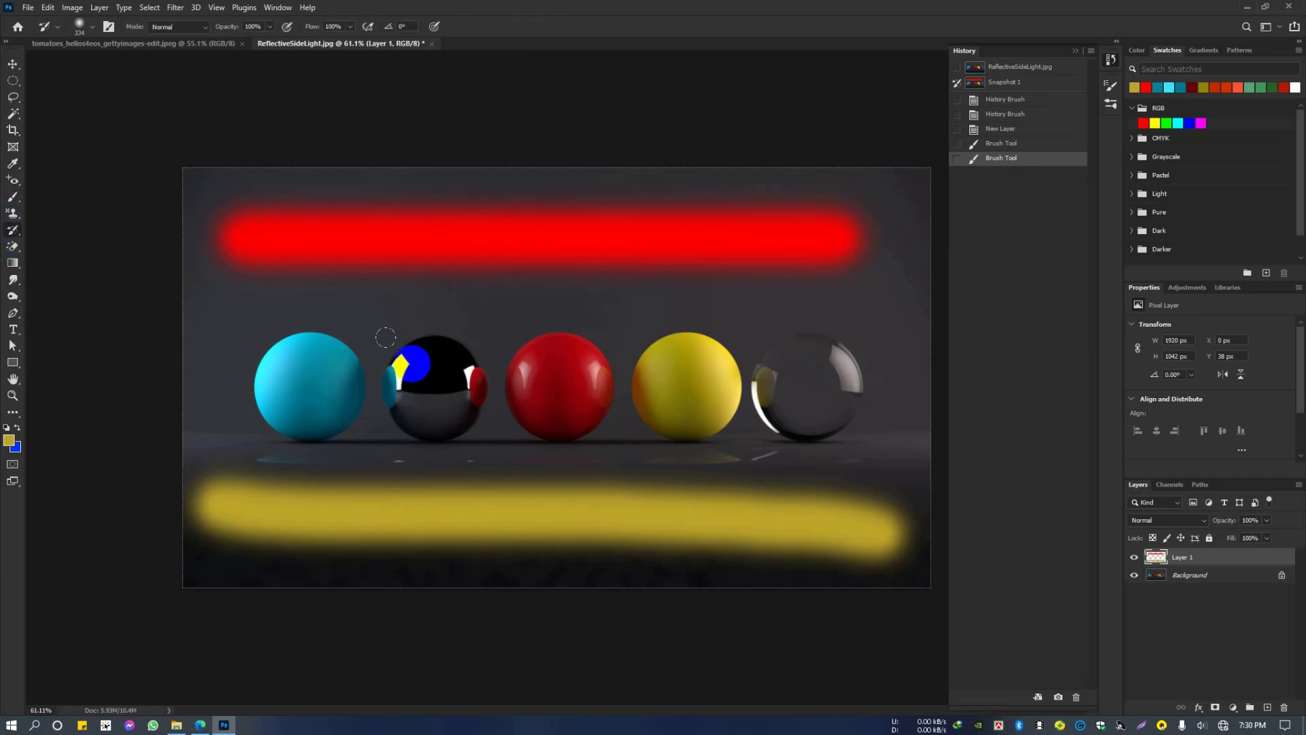
pyautogui.moveTo(414, 359); pyautogui.dragTo(492, 380)
pyautogui.moveTo(414, 217)
pyautogui.mouseDown()
pyautogui.moveTo(647, 251)
pyautogui.moveTo(469, 300)
pyautogui.mouseUp()
pyautogui.moveTo(397, 482)
pyautogui.mouseDown()
pyautogui.moveTo(379, 582)
pyautogui.moveTo(592, 435)
pyautogui.moveTo(420, 458)
pyautogui.mouseUp()
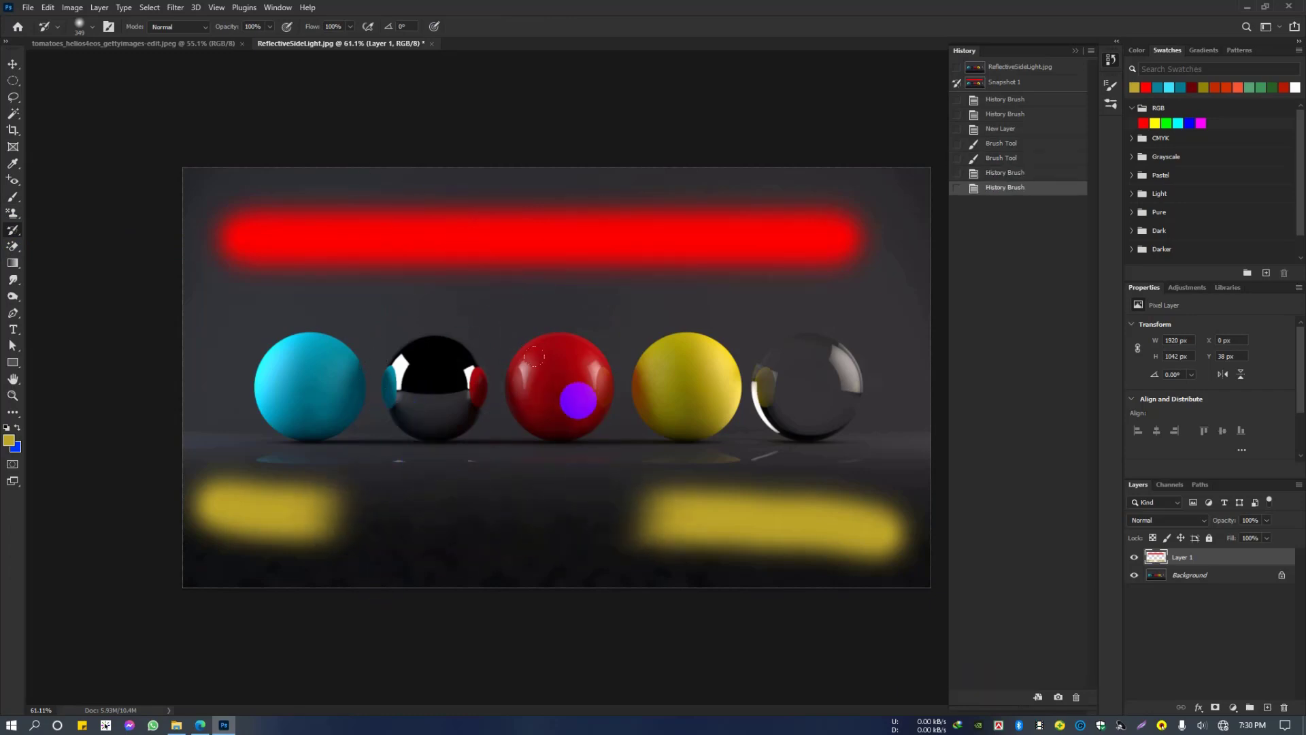
# Step: Set the original ReflectiveSideLight.jpg state as the History Brush source and paint away the middle of the red stroke and part of the yellow one
pyautogui.click(958, 67)
pyautogui.moveTo(653, 235); pyautogui.dragTo(333, 238)
pyautogui.moveTo(500, 101)
pyautogui.mouseDown()
pyautogui.moveTo(653, 262)
pyautogui.moveTo(596, 582)
pyautogui.moveTo(616, 528)
pyautogui.mouseUp()
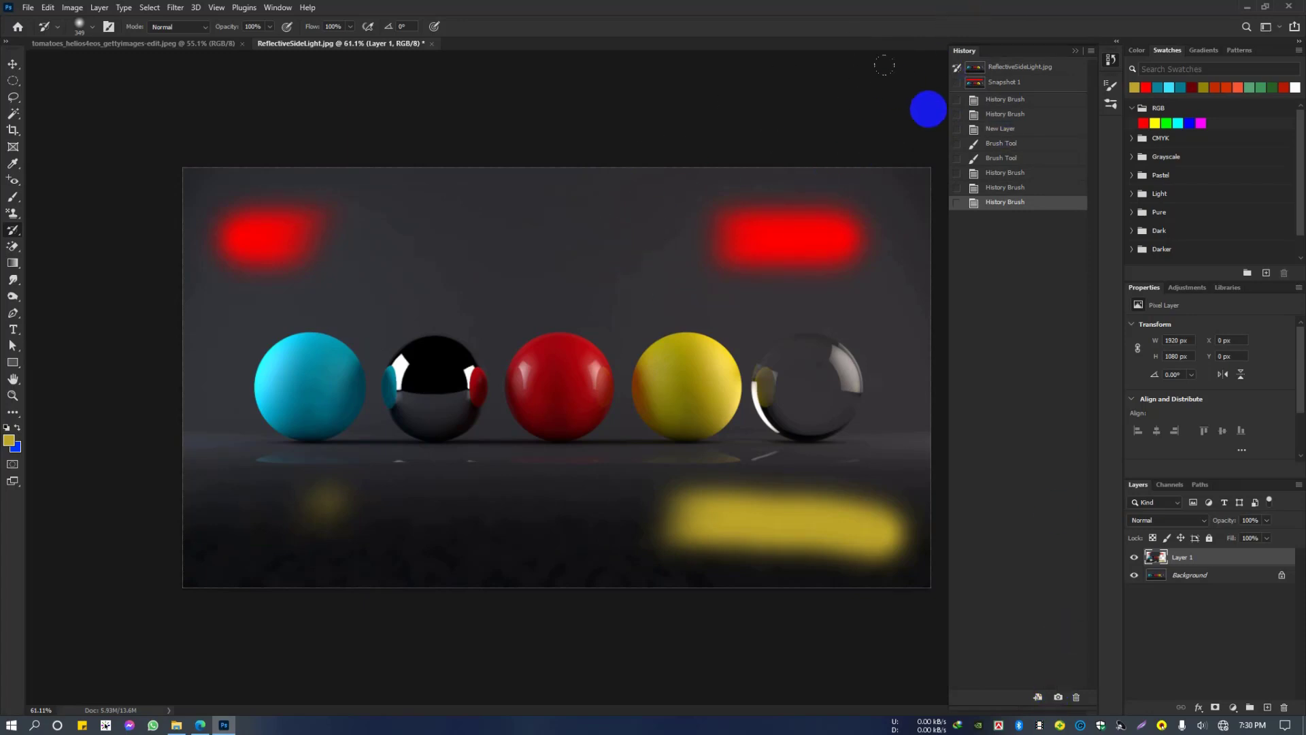
pyautogui.click(959, 83)
pyautogui.click(952, 84)
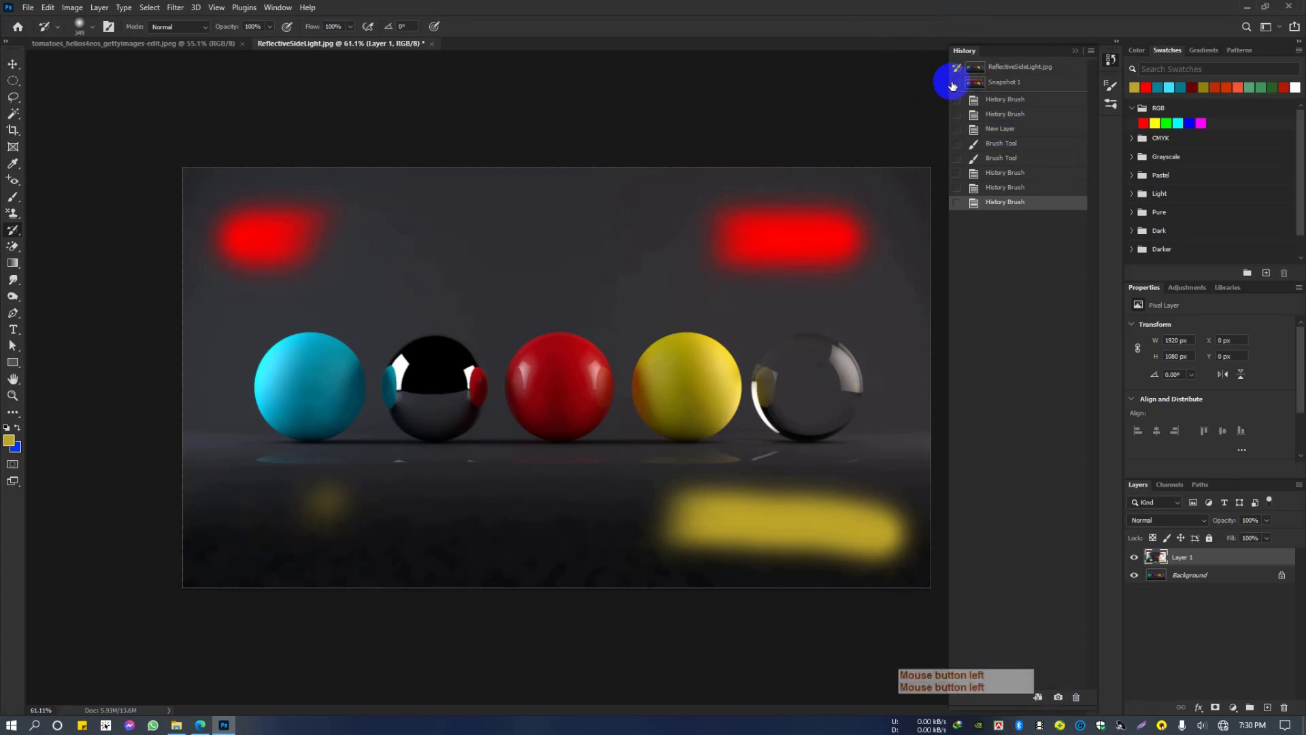
pyautogui.click(957, 67)
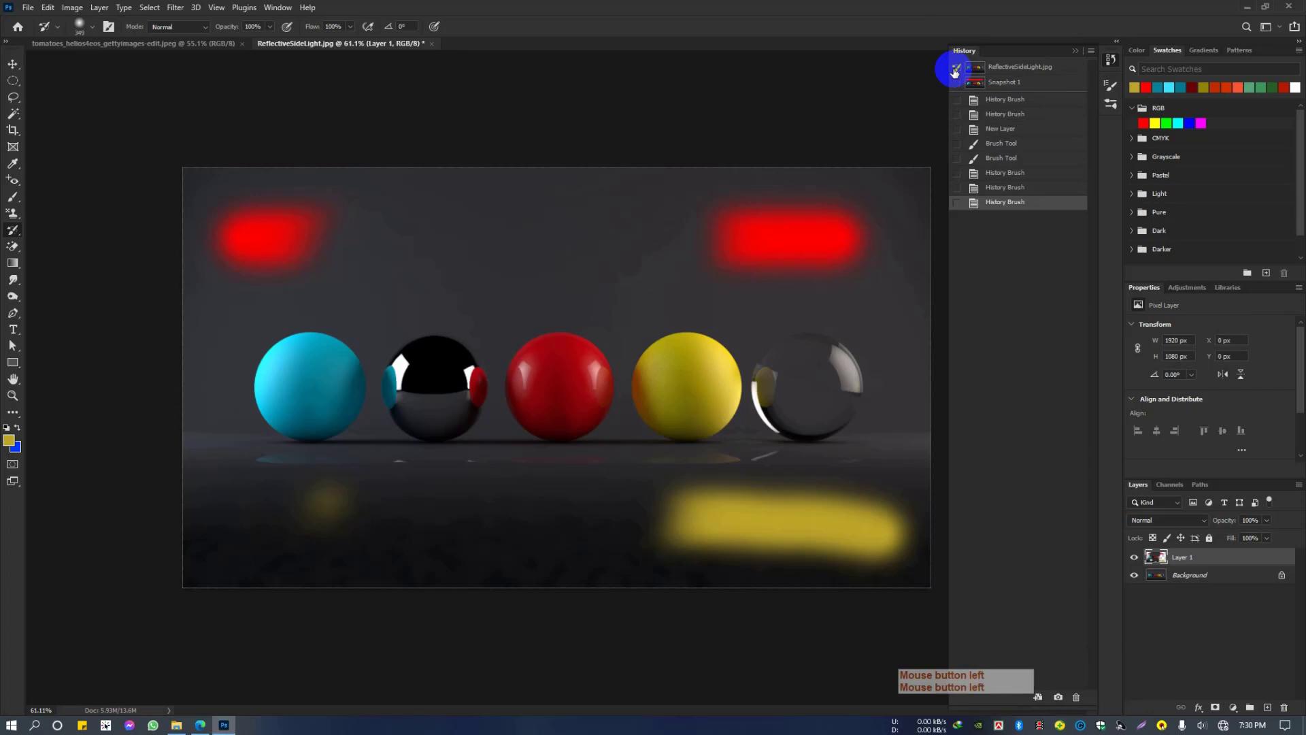
# Step: Browse for an image to open in the Photoshop folder under LEDP All Class on the Gallery (D:) drive
pyautogui.click(28, 6)
pyautogui.click(42, 33)
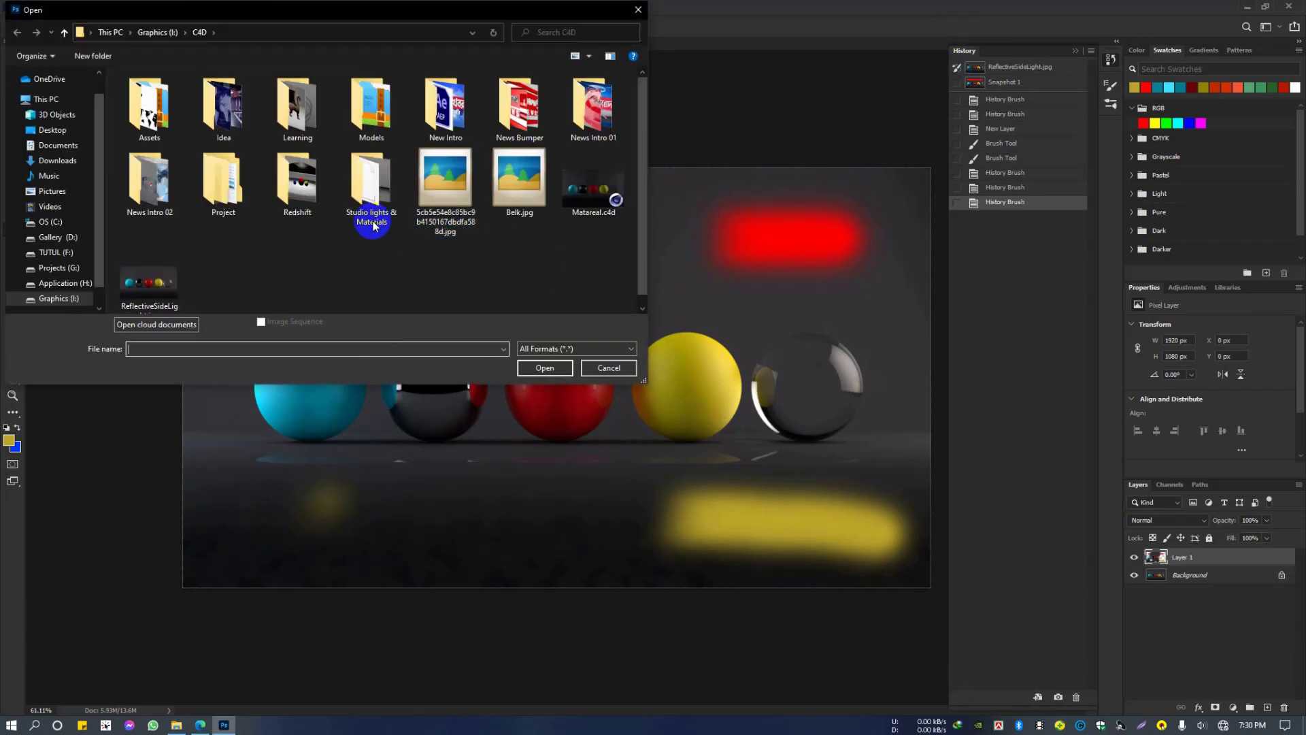
pyautogui.scroll(1, 342, 226)
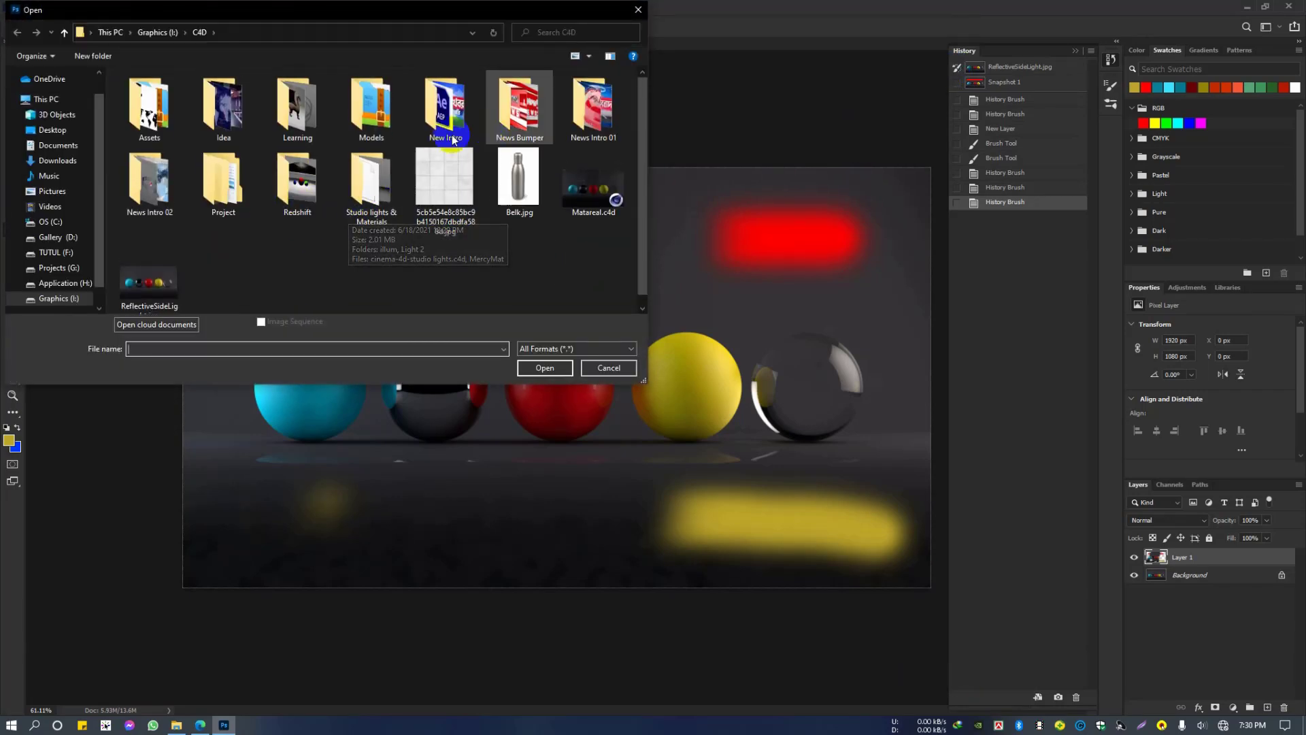
pyautogui.scroll(-1, 311, 140)
pyautogui.scroll(-1, 52, 249)
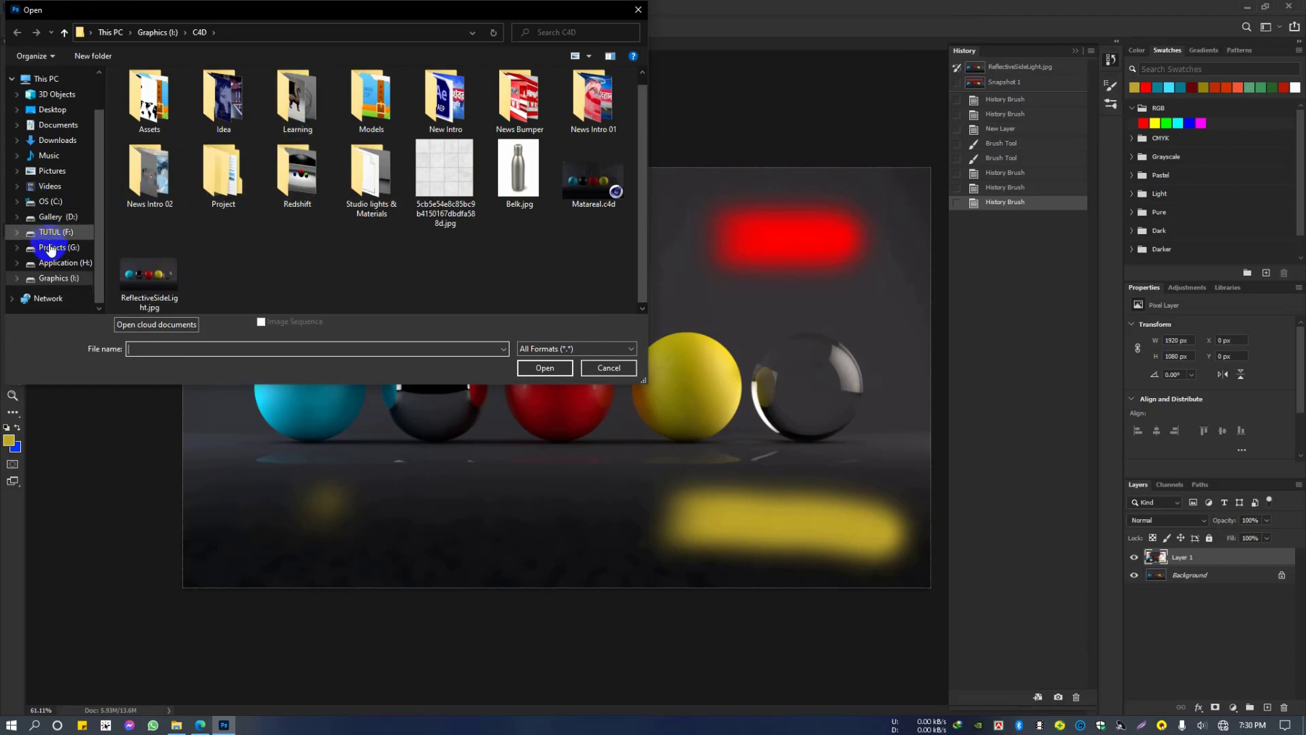
pyautogui.click(56, 218)
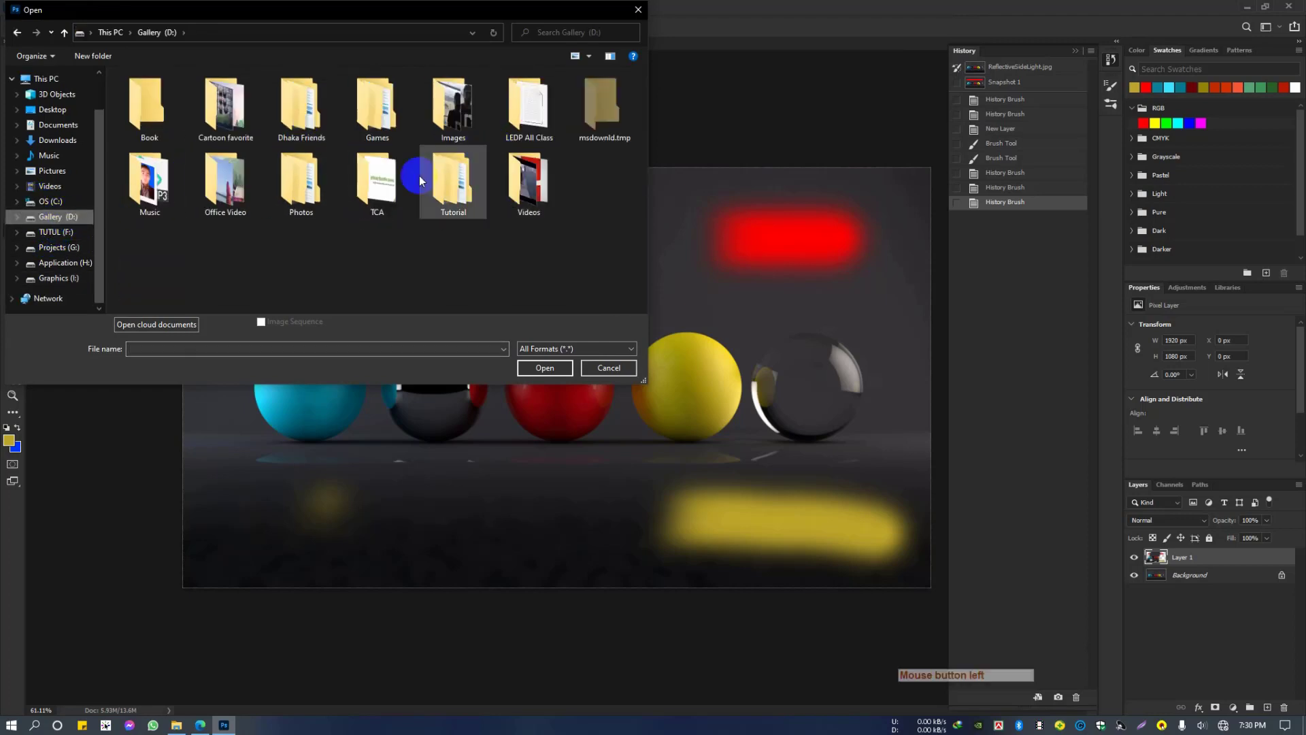
pyautogui.doubleClick(534, 132)
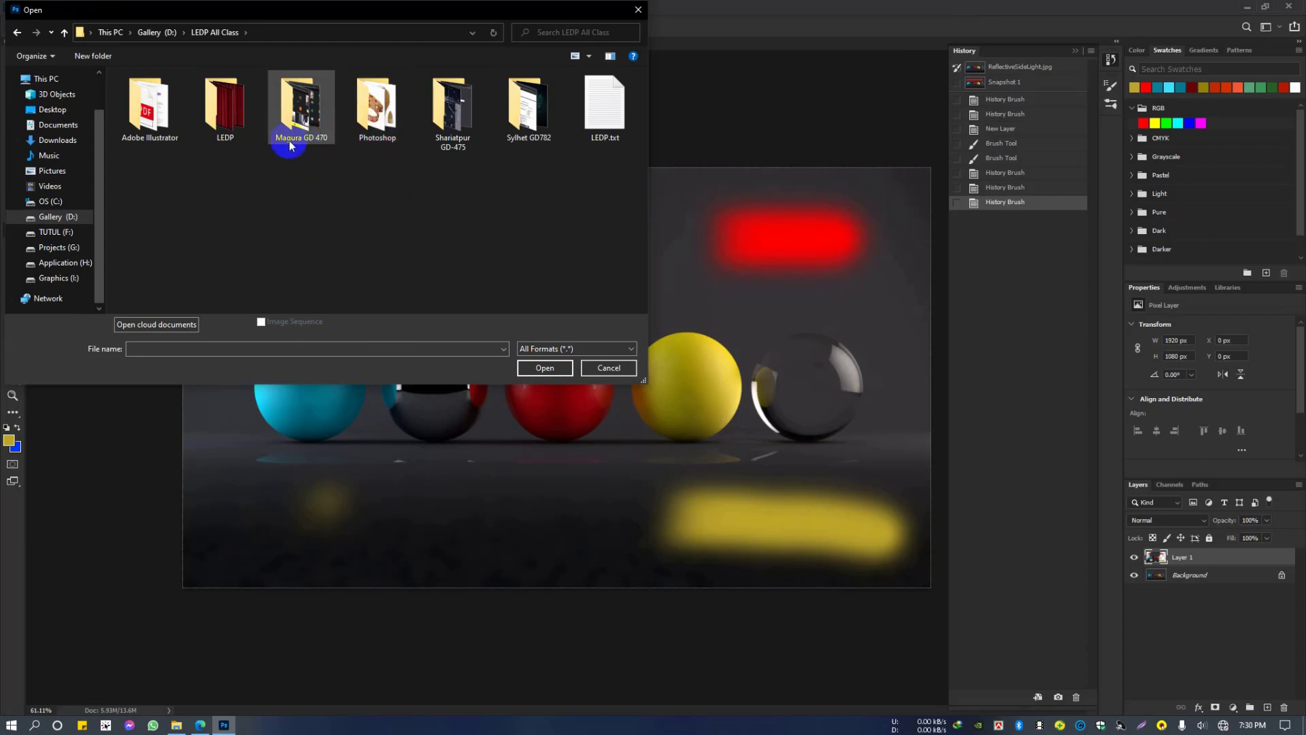
pyautogui.click(389, 128)
pyautogui.doubleClick(389, 128)
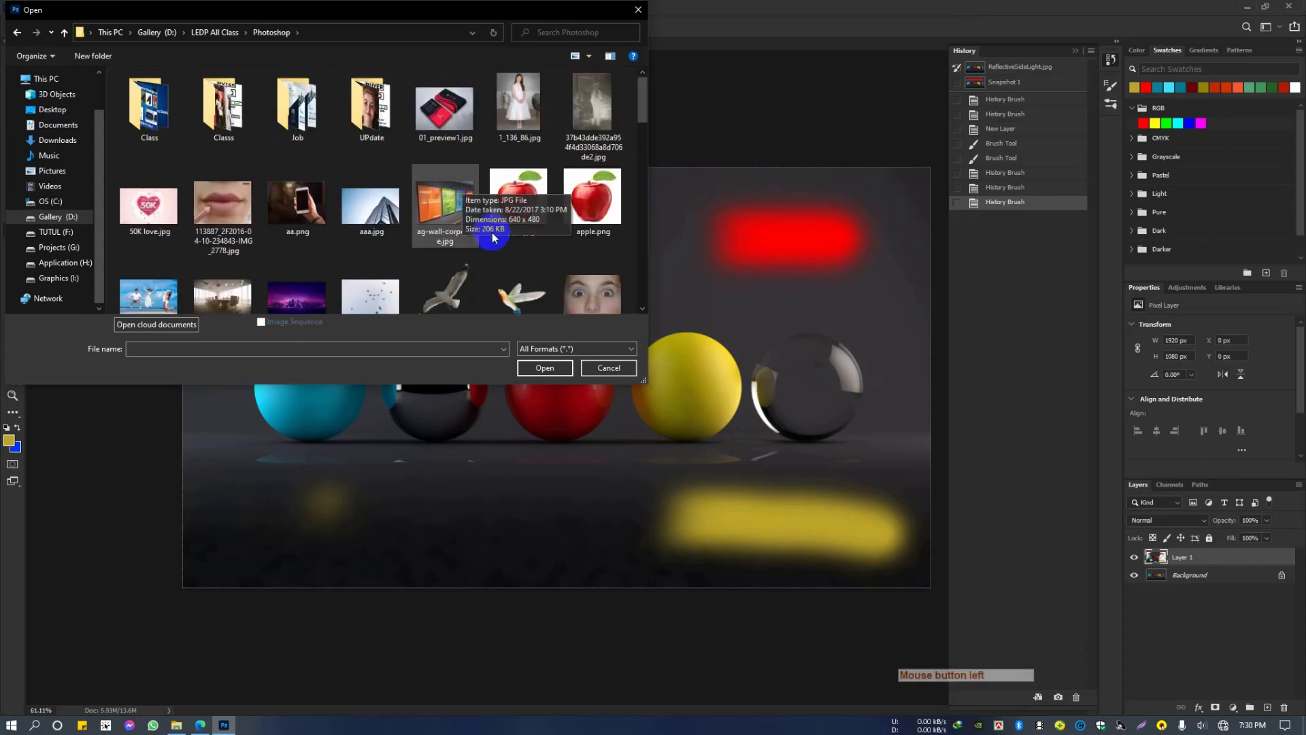
# Step: Open the image Face Spot.jpg
pyautogui.scroll(-5, 598, 284)
pyautogui.scroll(-3, 601, 271)
pyautogui.scroll(3, 590, 196)
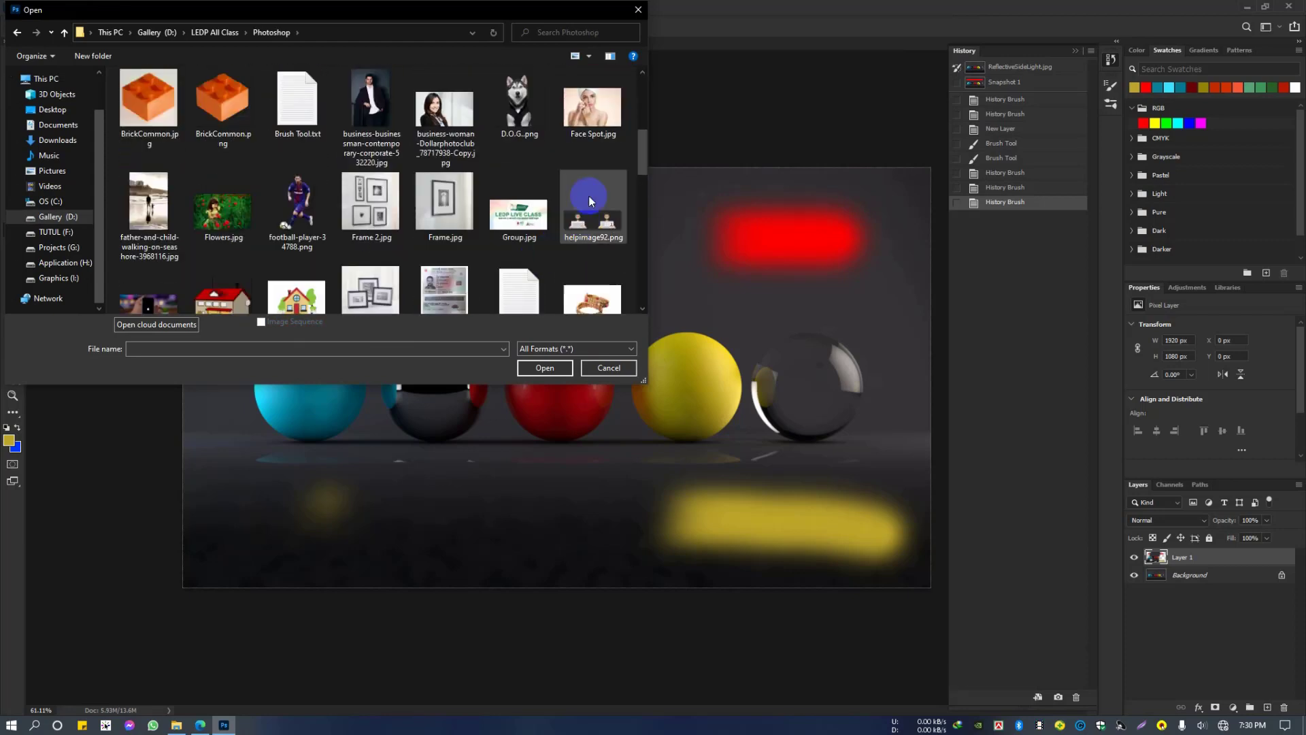
pyautogui.scroll(2, 592, 177)
pyautogui.scroll(-1, 592, 204)
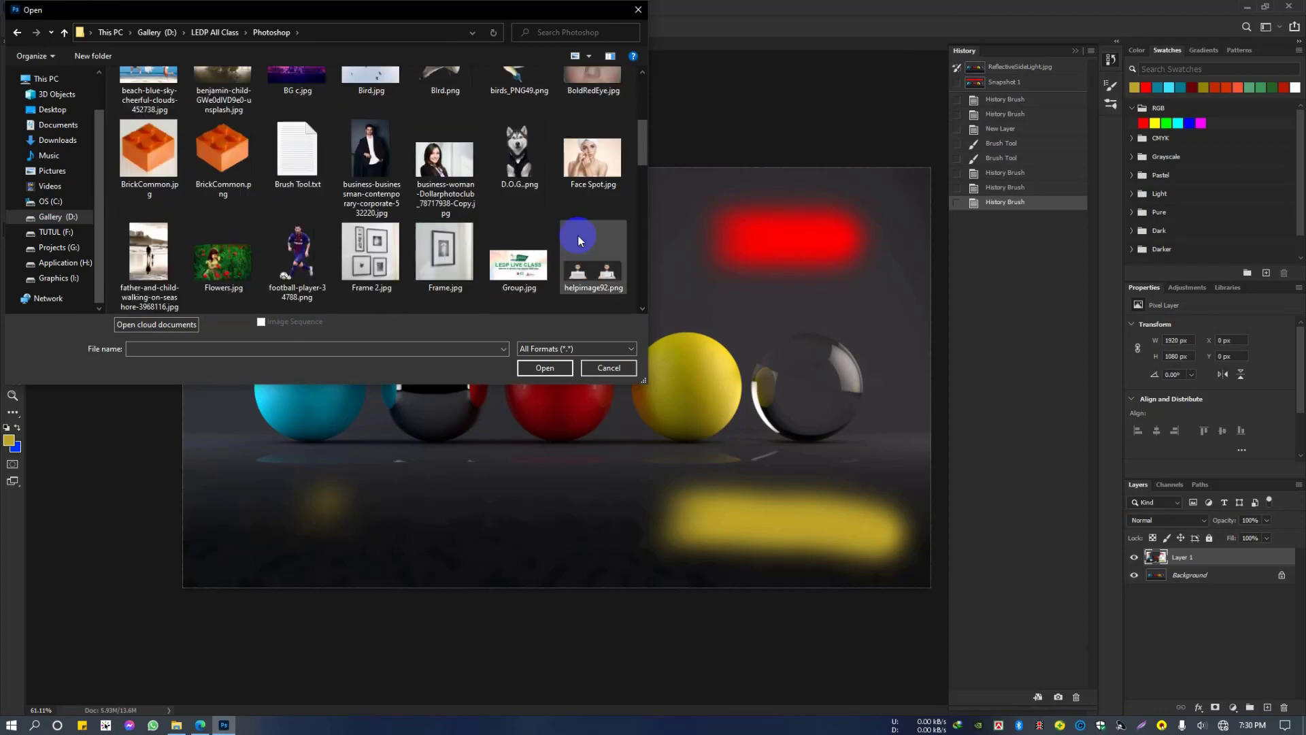
pyautogui.click(595, 166)
pyautogui.click(551, 365)
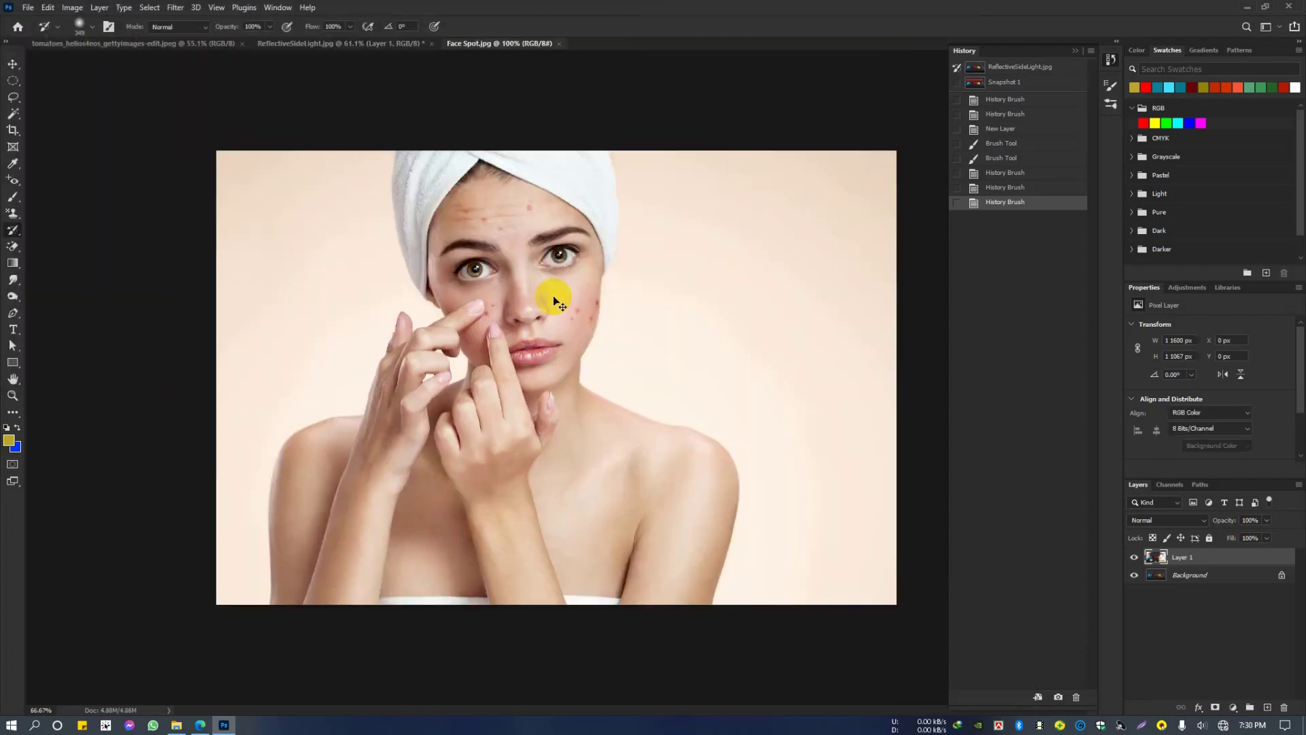
# Step: Remove several red blemishes from the woman's cheek beside her nose with the Spot Healing Brush at size 20
pyautogui.moveTo(554, 292); pyautogui.dragTo(123, 282)
pyautogui.press('j')
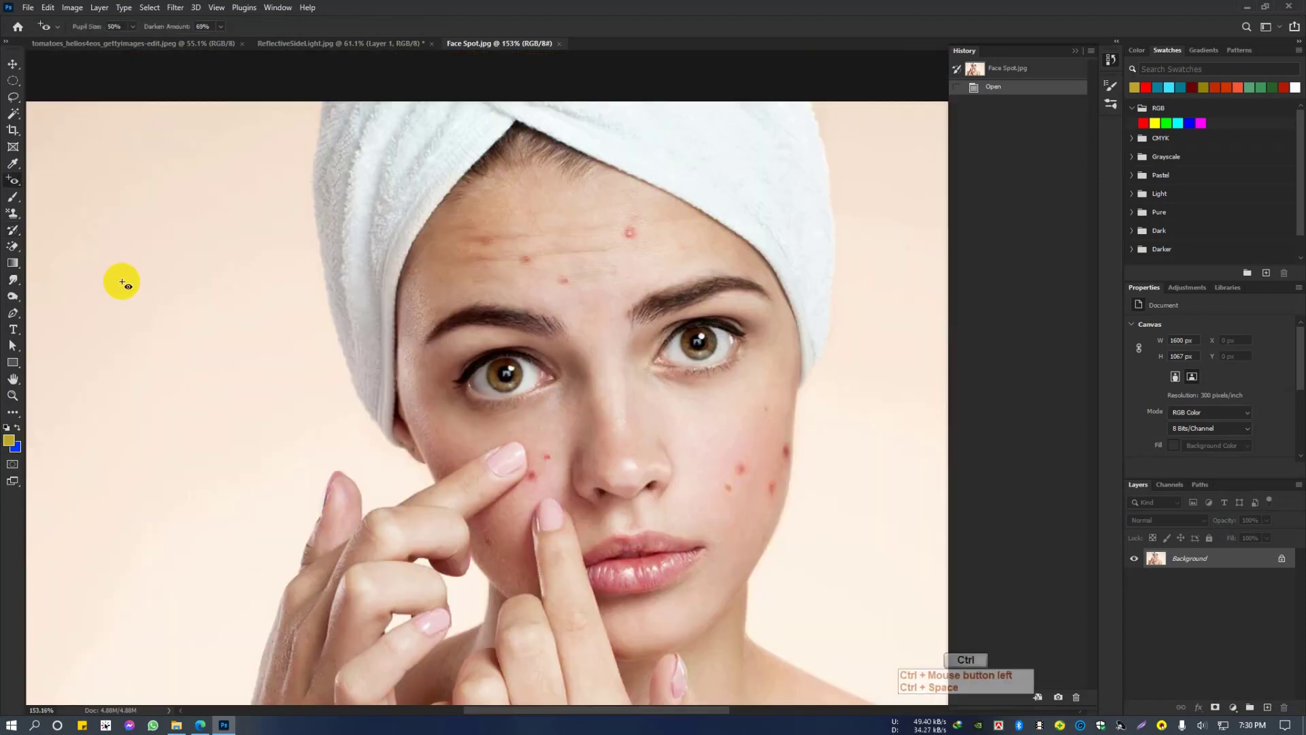
pyautogui.moveTo(13, 179); pyautogui.dragTo(68, 178)
pyautogui.moveTo(735, 458); pyautogui.dragTo(799, 530)
pyautogui.press(']')
pyautogui.click(742, 467)
pyautogui.click(706, 510)
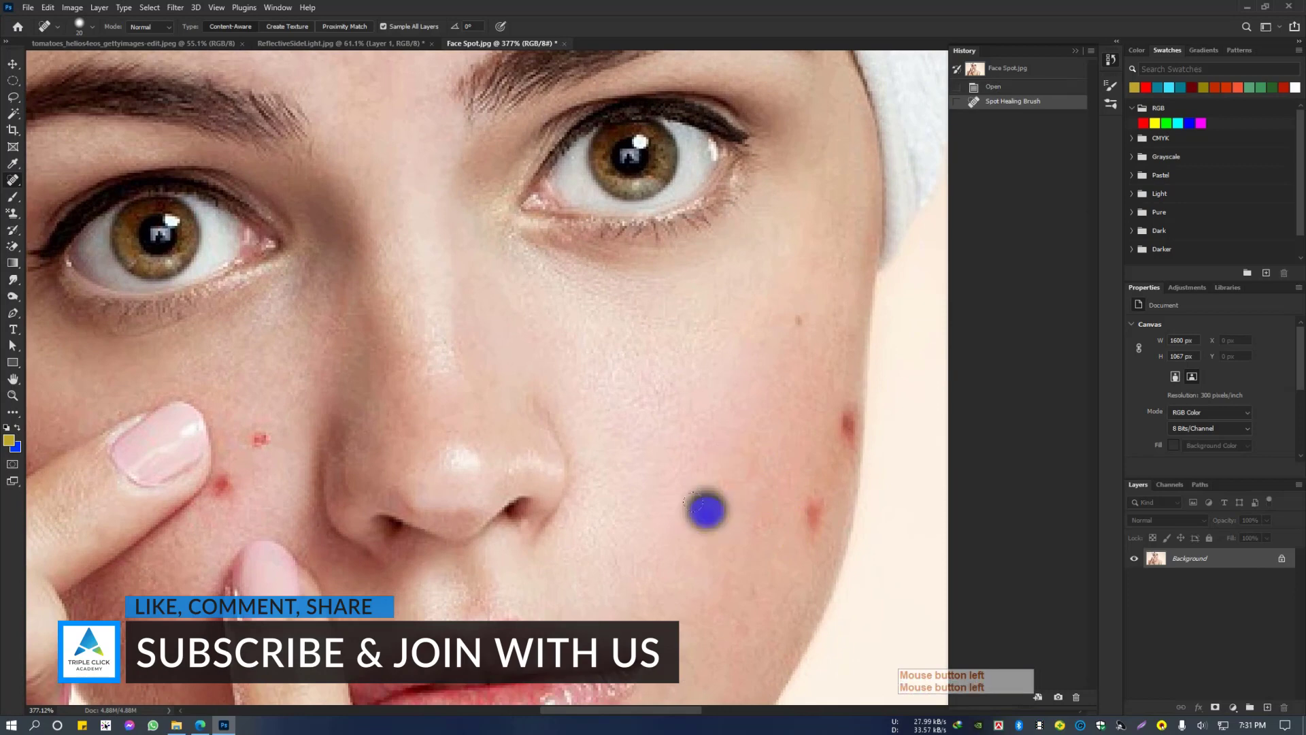
pyautogui.click(799, 313)
pyautogui.moveTo(687, 370)
pyautogui.mouseDown()
pyautogui.moveTo(745, 499)
pyautogui.moveTo(770, 487)
pyautogui.moveTo(746, 493)
pyautogui.moveTo(752, 501)
pyautogui.mouseUp()
pyautogui.click(385, 168)
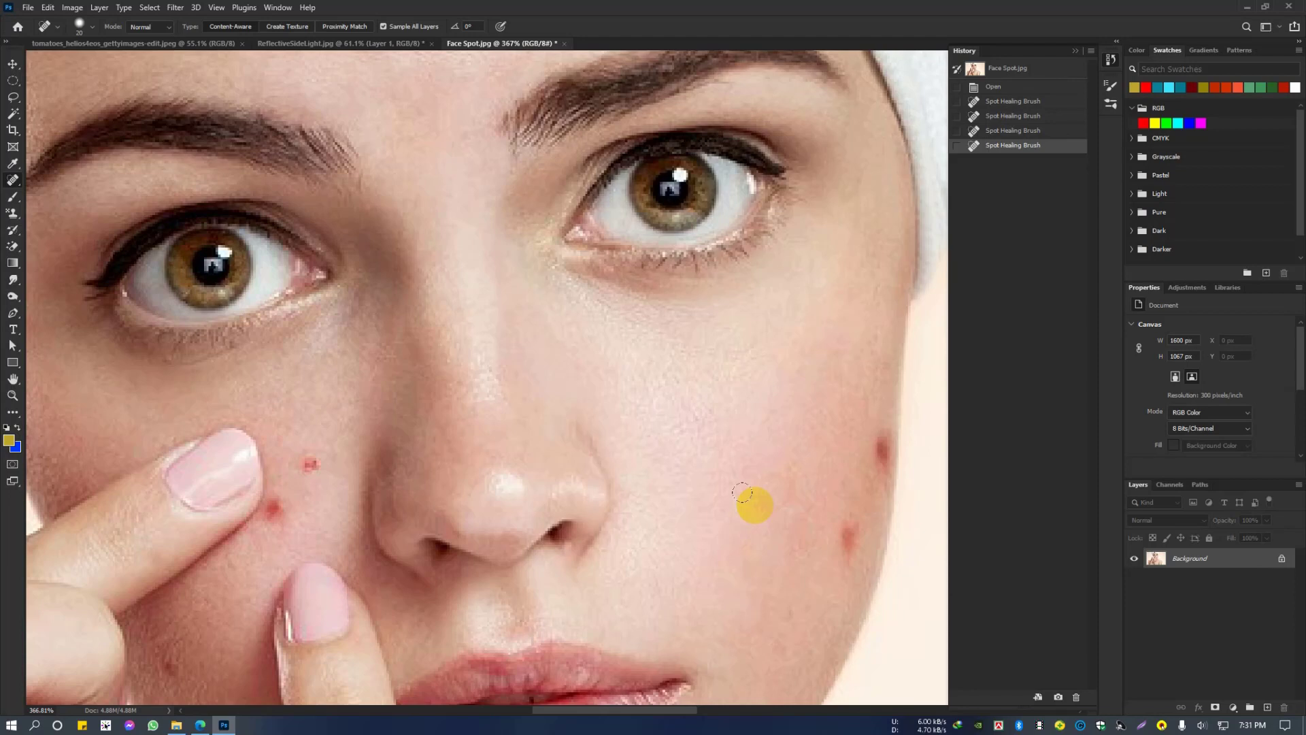
# Step: Restore the healed blemishes on the cheek using the History Brush Tool at size 37
pyautogui.rightClick(10, 202)
pyautogui.rightClick(17, 242)
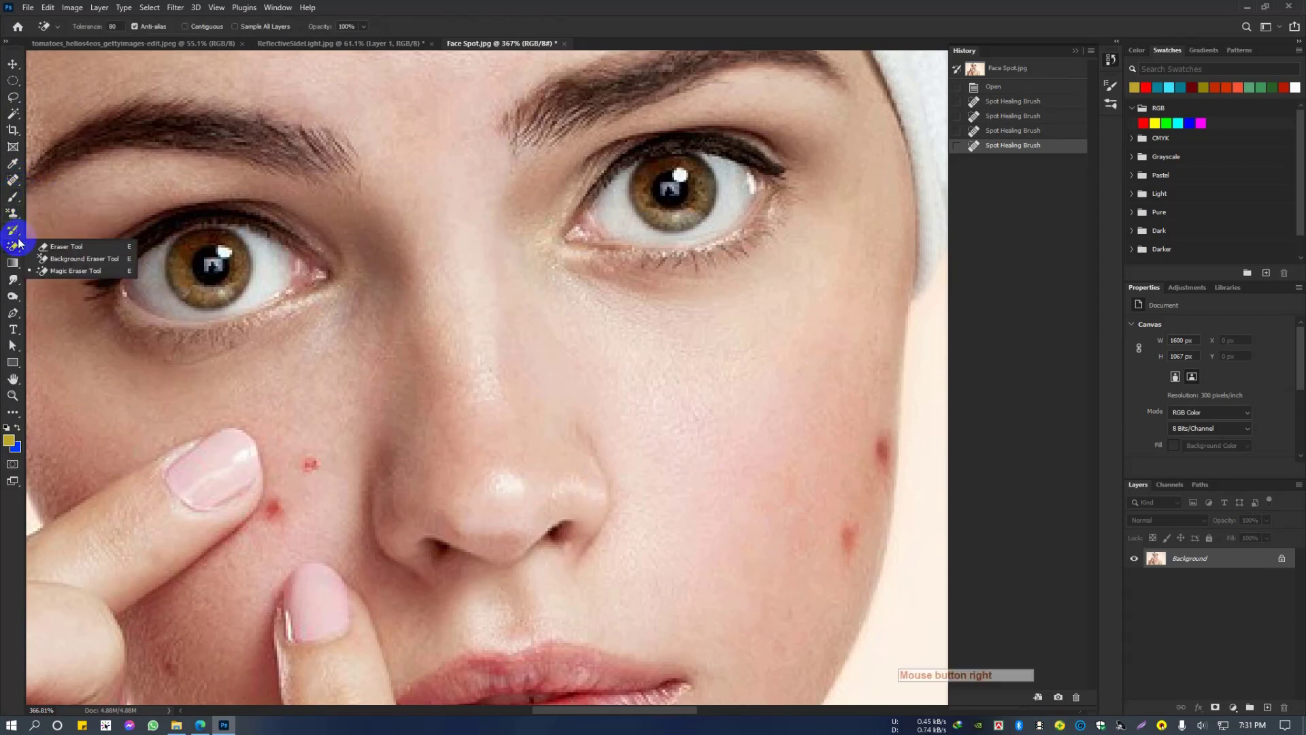
pyautogui.click(11, 229)
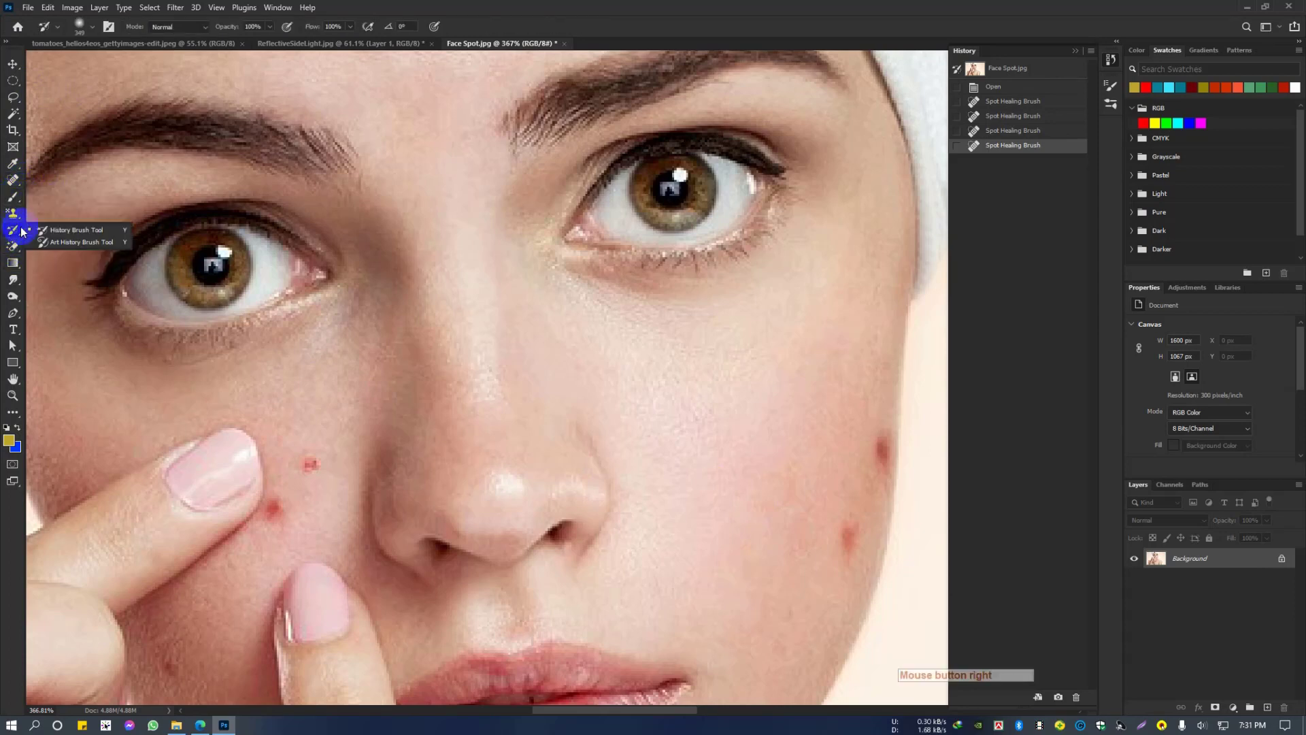
pyautogui.click(68, 230)
pyautogui.moveTo(665, 480); pyautogui.dragTo(293, 446)
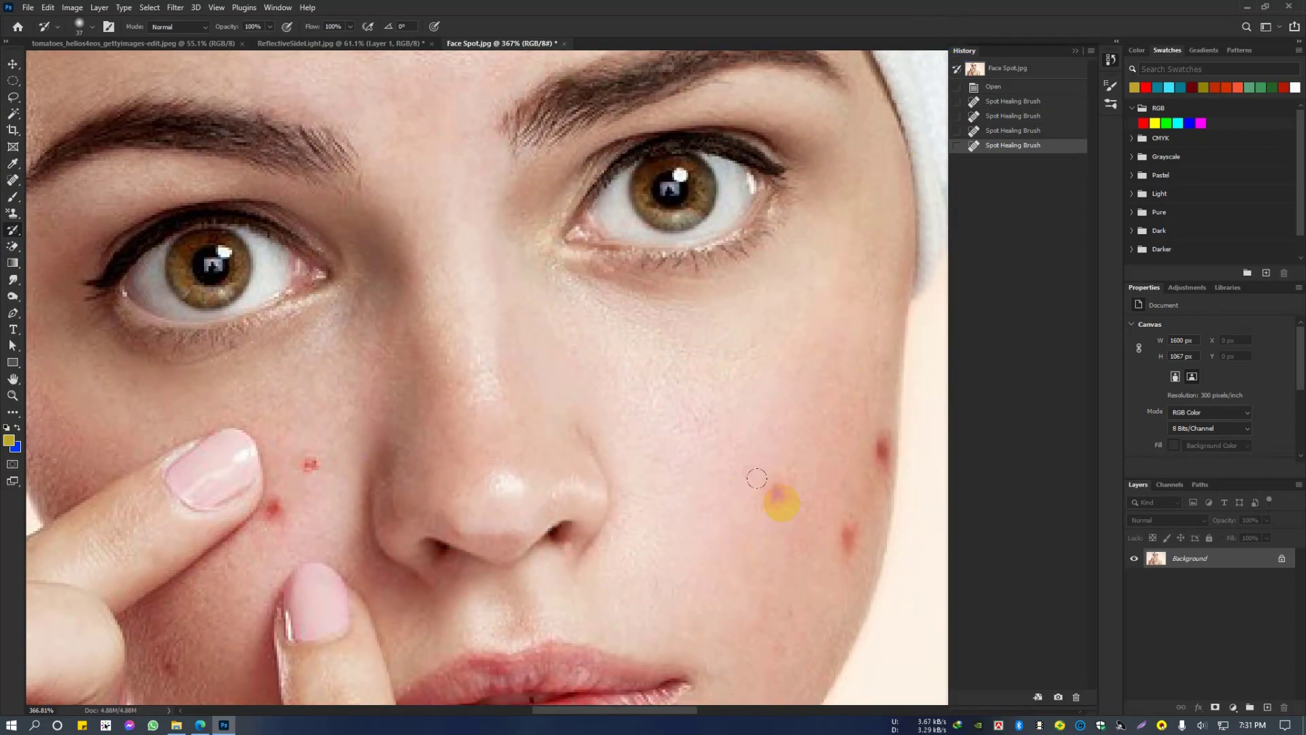
pyautogui.moveTo(782, 504)
pyautogui.mouseDown()
pyautogui.moveTo(784, 486)
pyautogui.moveTo(737, 526)
pyautogui.mouseUp()
pyautogui.click(784, 421)
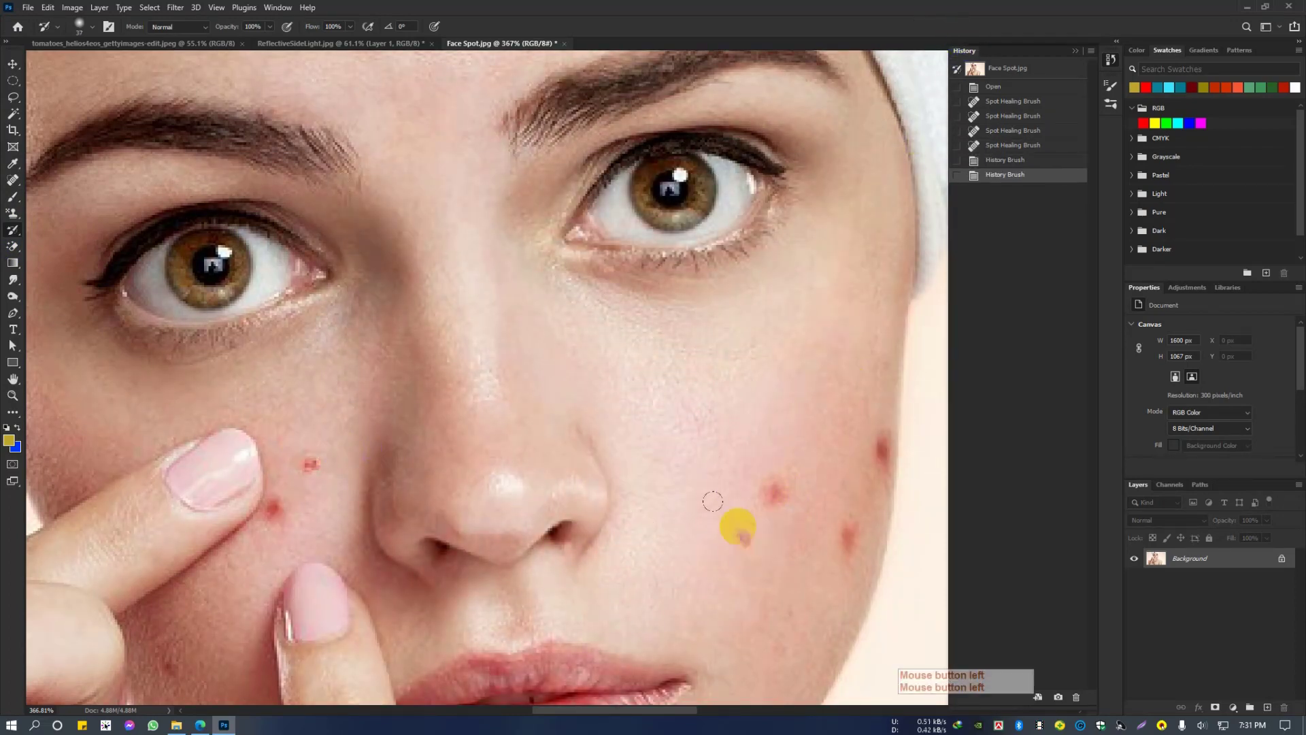
pyautogui.scroll(-4, 622, 439)
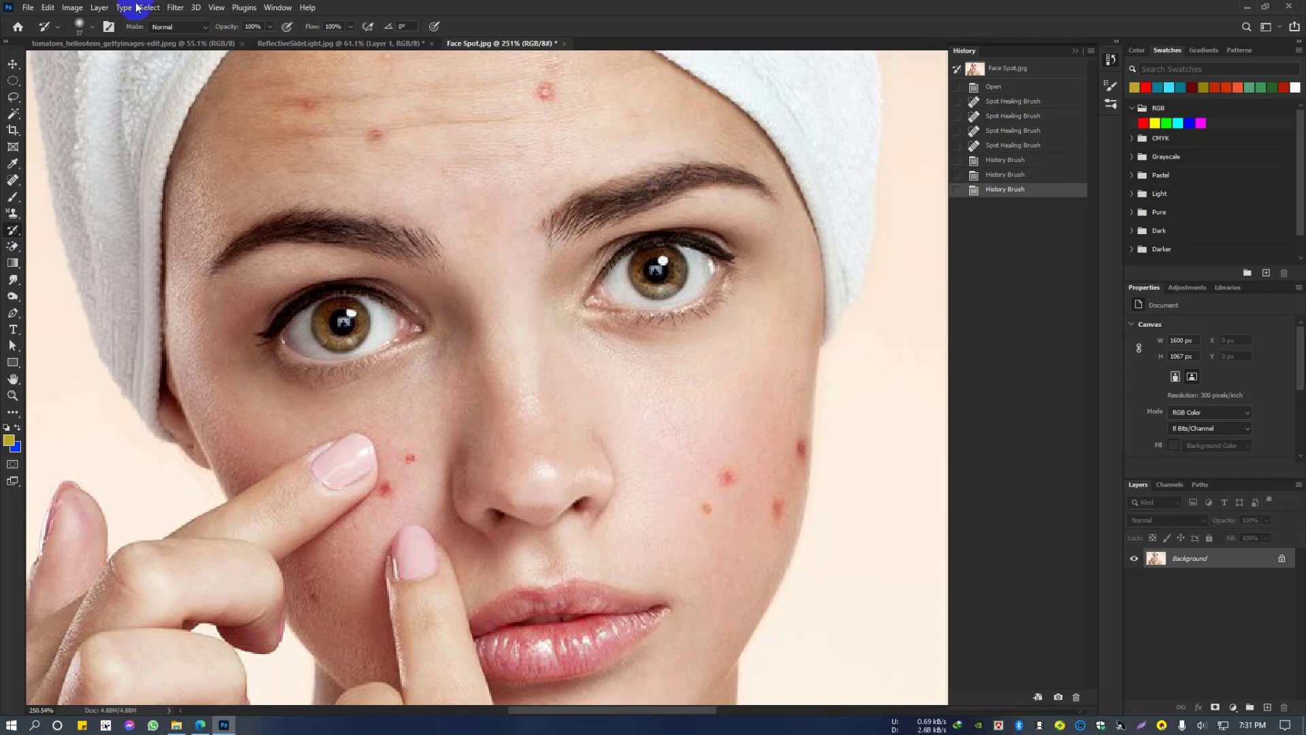
# Step: Open the tiger photo tiger-mammal-wildlife-vertebrate-bengal-tiger-terrestrial-animal-1561993-pxhere.com.jpg
pyautogui.click(28, 7)
pyautogui.click(41, 34)
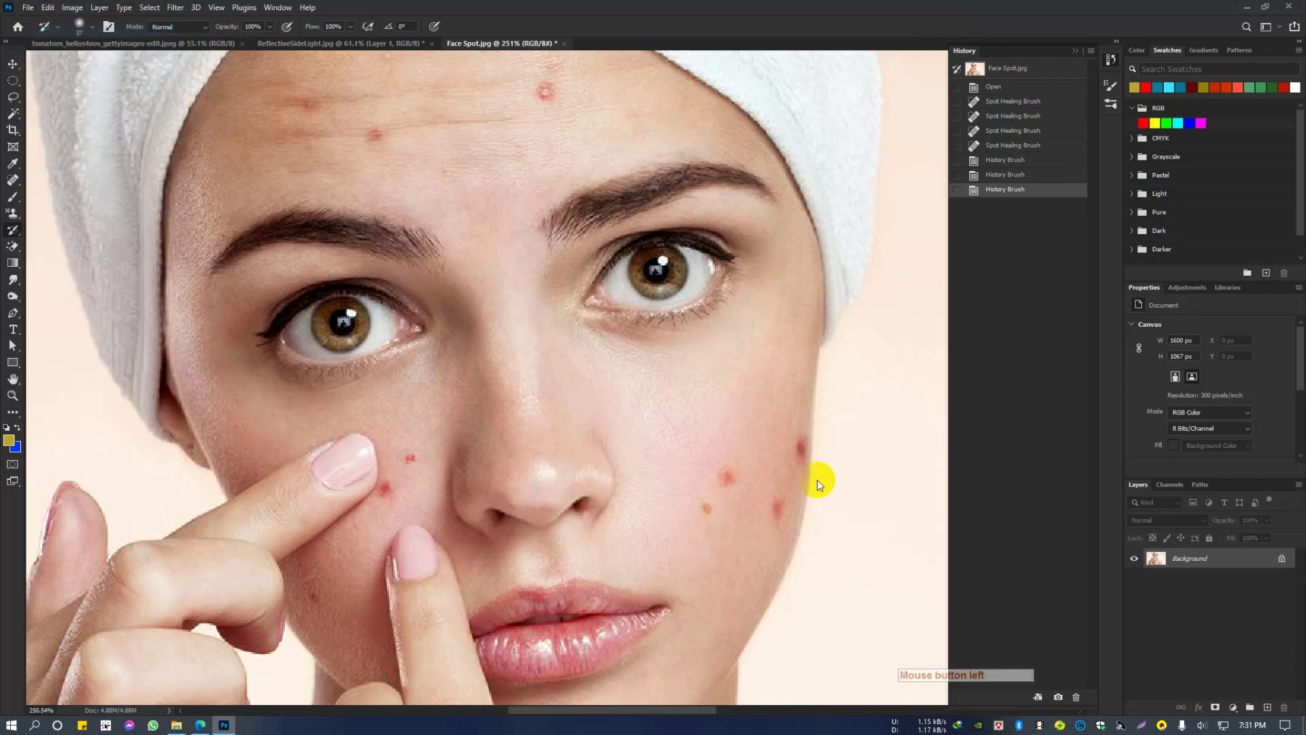
pyautogui.scroll(-15, 391, 296)
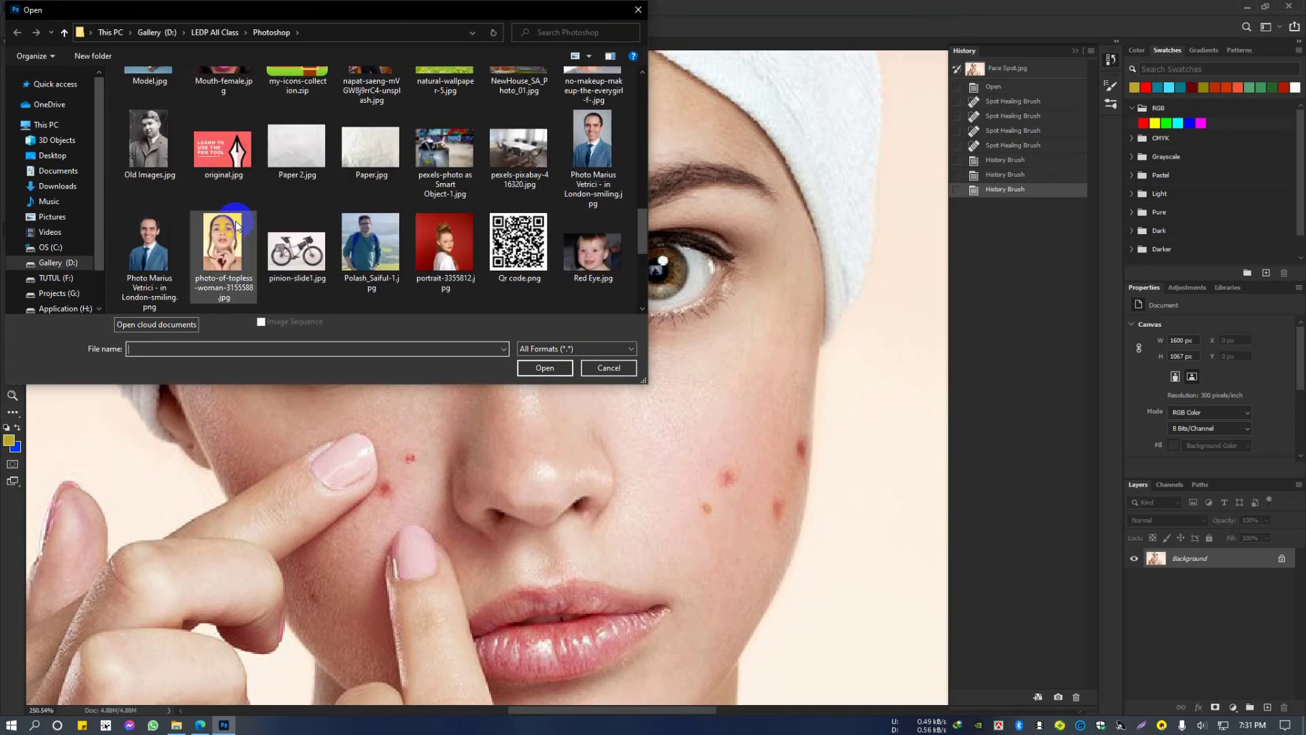
pyautogui.click(161, 138)
pyautogui.click(543, 368)
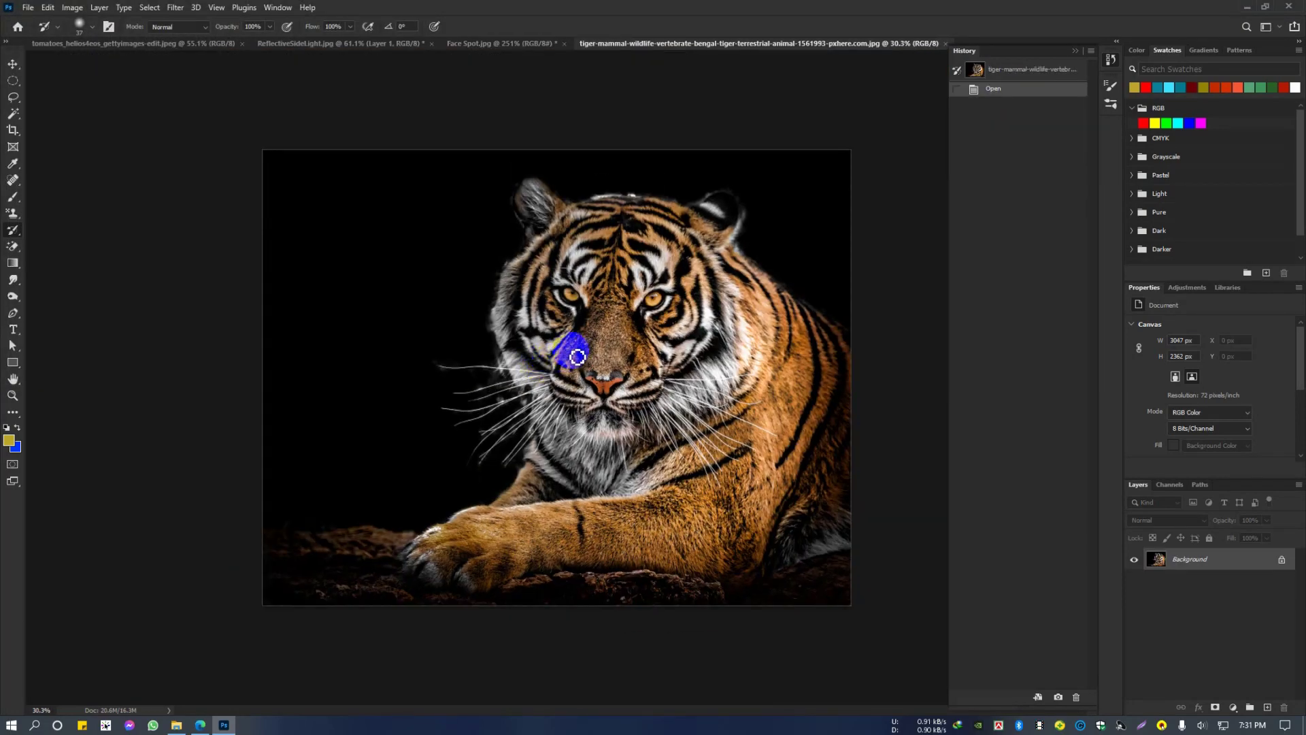
# Step: Choose the Art History Brush Tool with the Tight Short style and duplicate the tiger photo's Background layer
pyautogui.hotkey('ctrl', '+')
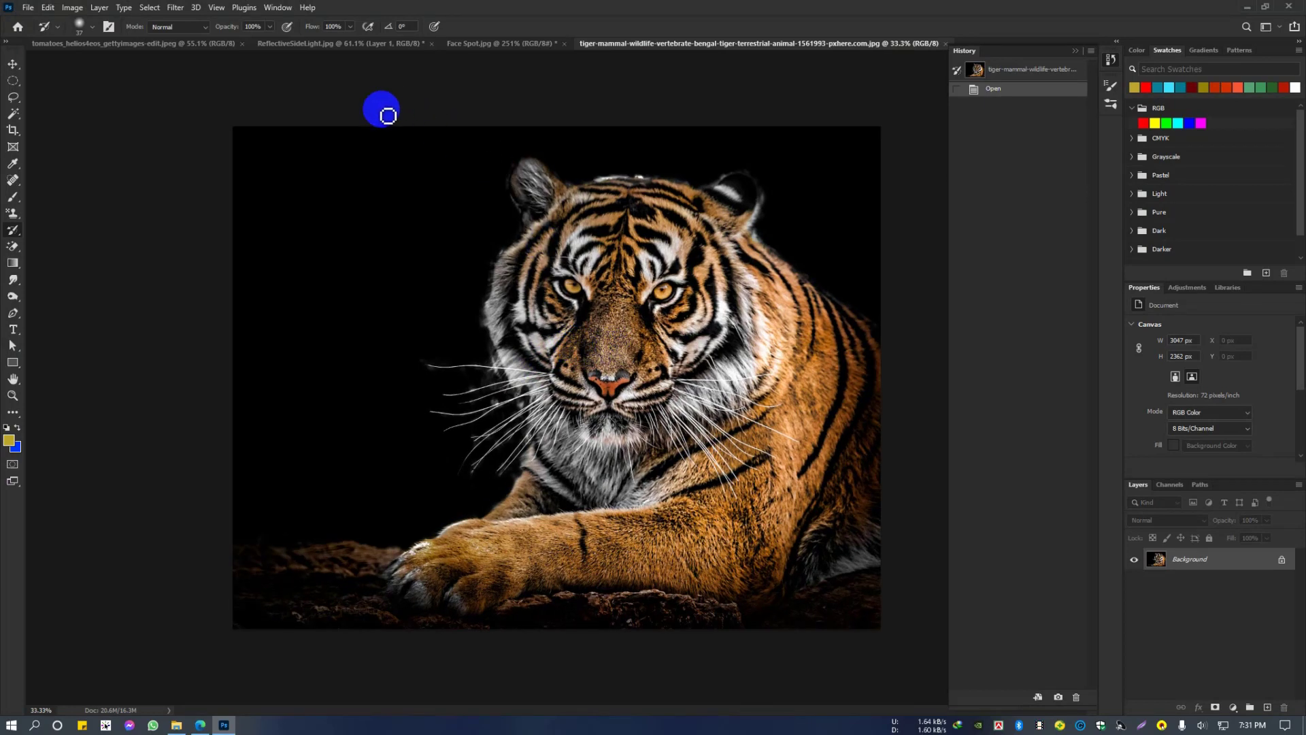
pyautogui.rightClick(12, 231)
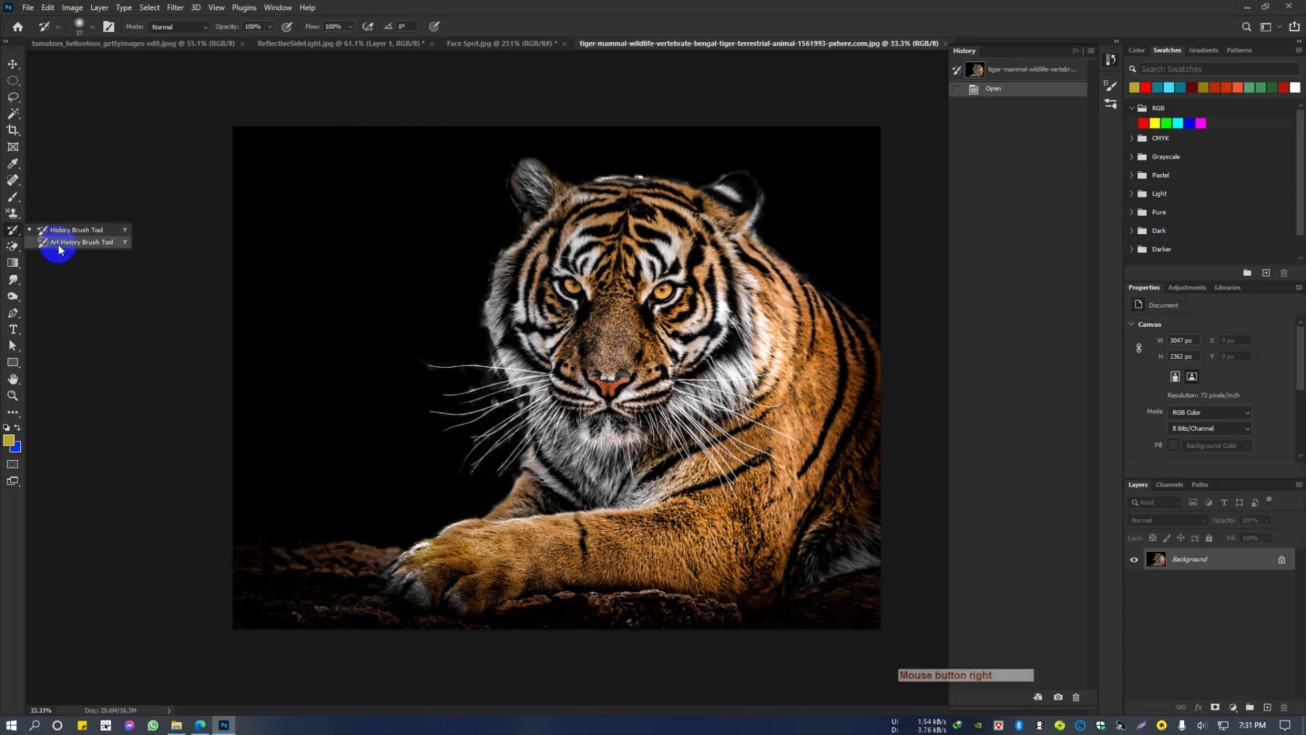
pyautogui.click(62, 242)
pyautogui.click(348, 29)
pyautogui.click(344, 39)
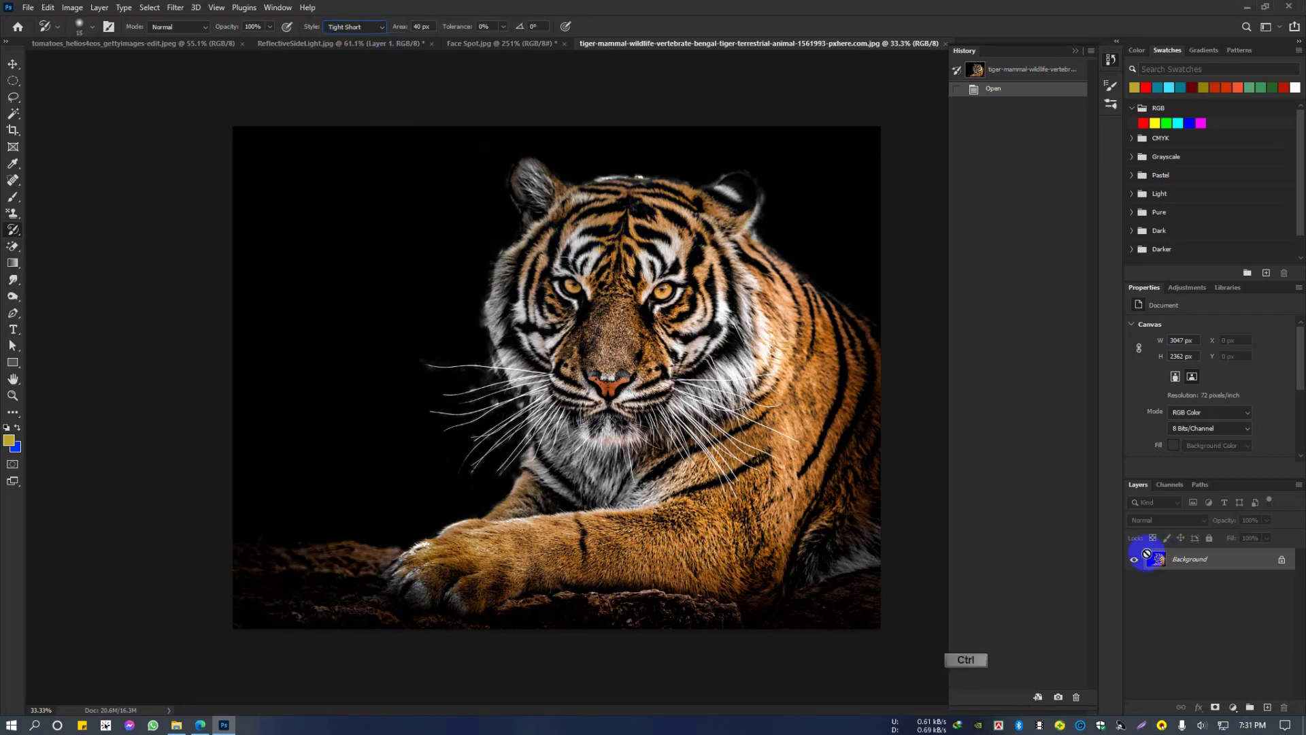
pyautogui.hotkey('ctrl', 'j')
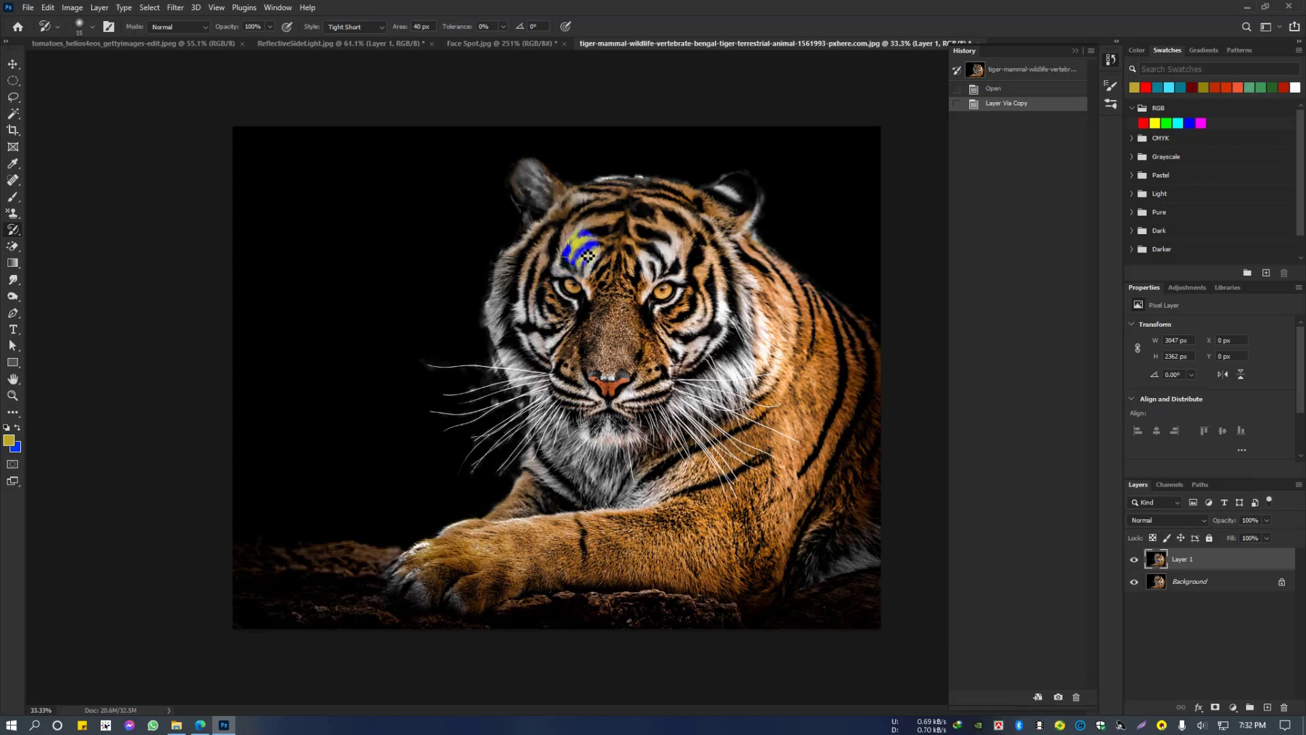
# Step: Paint Art History Brush strokes in the Tight Short style over the tiger's forehead, cheek and eye area on Layer 1
pyautogui.click(554, 254)
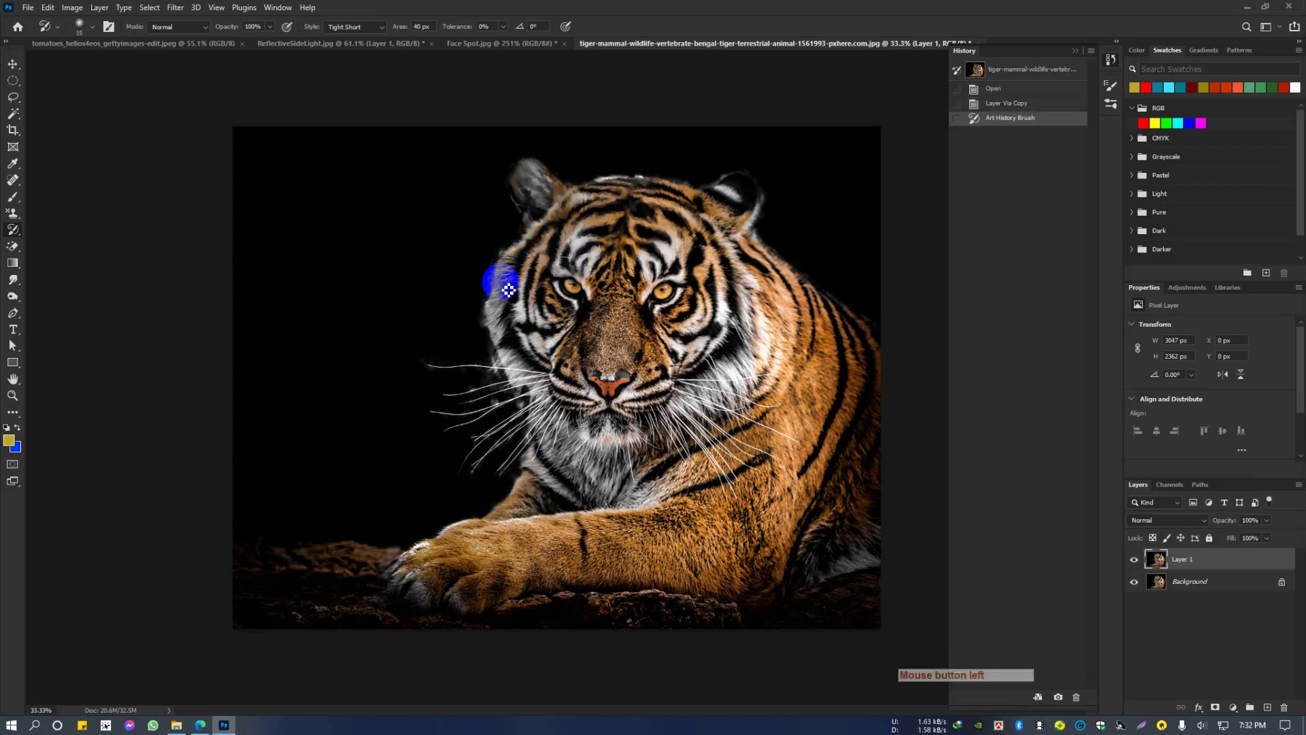
pyautogui.moveTo(509, 290); pyautogui.dragTo(552, 306)
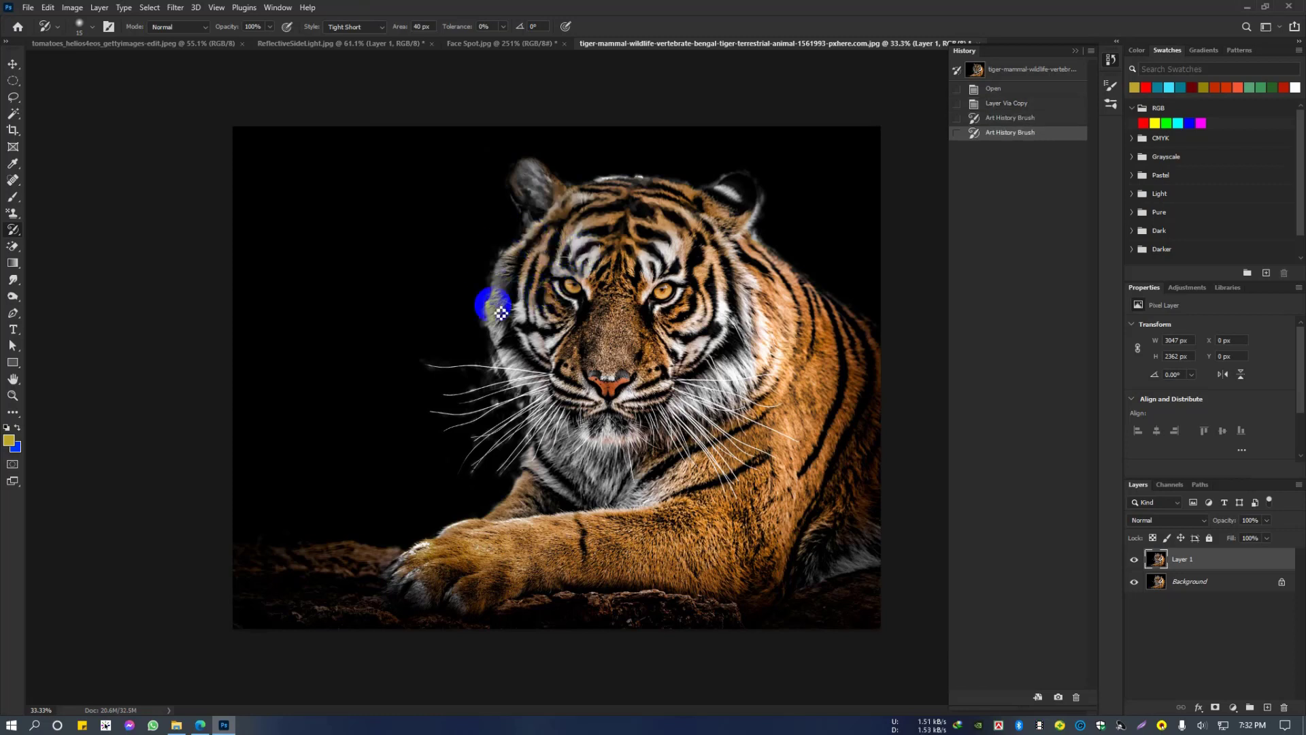
pyautogui.moveTo(632, 278)
pyautogui.mouseDown()
pyautogui.moveTo(577, 323)
pyautogui.moveTo(615, 304)
pyautogui.moveTo(628, 266)
pyautogui.moveTo(632, 323)
pyautogui.moveTo(646, 285)
pyautogui.moveTo(714, 254)
pyautogui.moveTo(734, 217)
pyautogui.moveTo(704, 266)
pyautogui.moveTo(687, 245)
pyautogui.moveTo(691, 263)
pyautogui.moveTo(730, 277)
pyautogui.mouseUp()
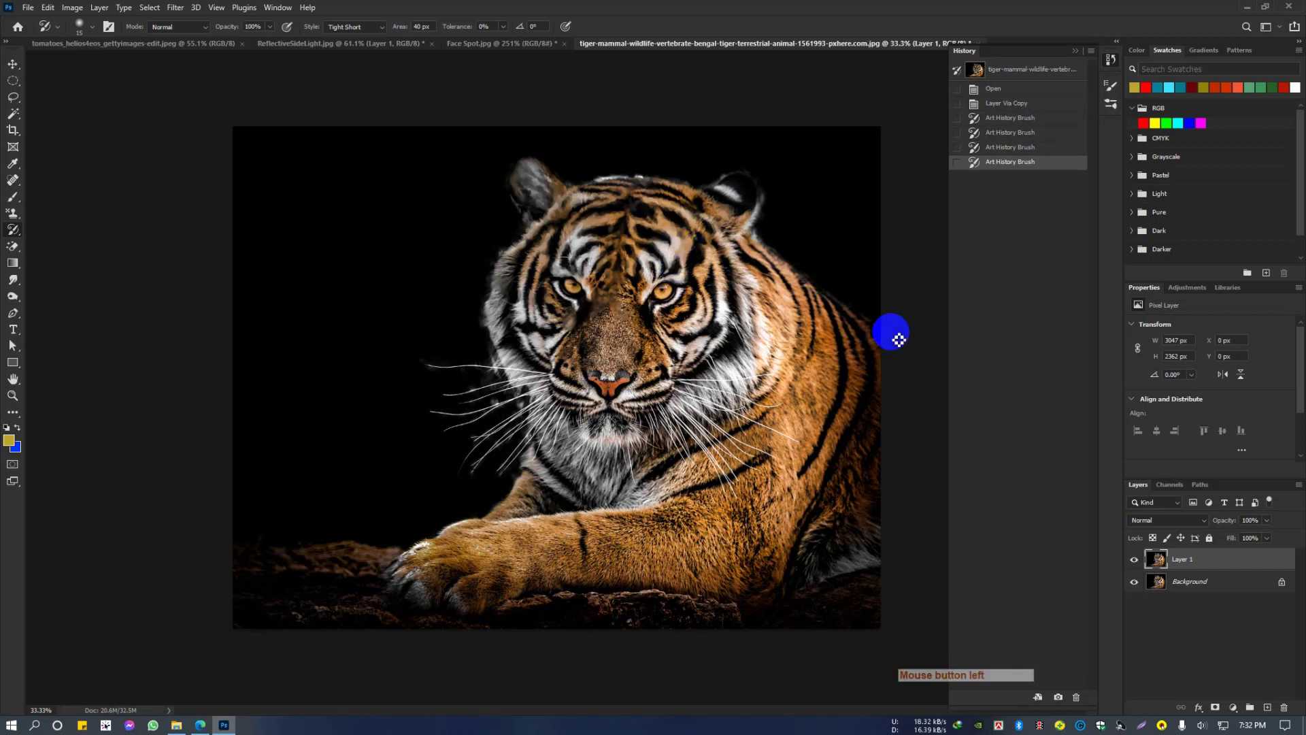
# Step: Compare the painted tiger face with the original by toggling Layer 1's visibility and examining the strokes up close
pyautogui.click(1135, 561)
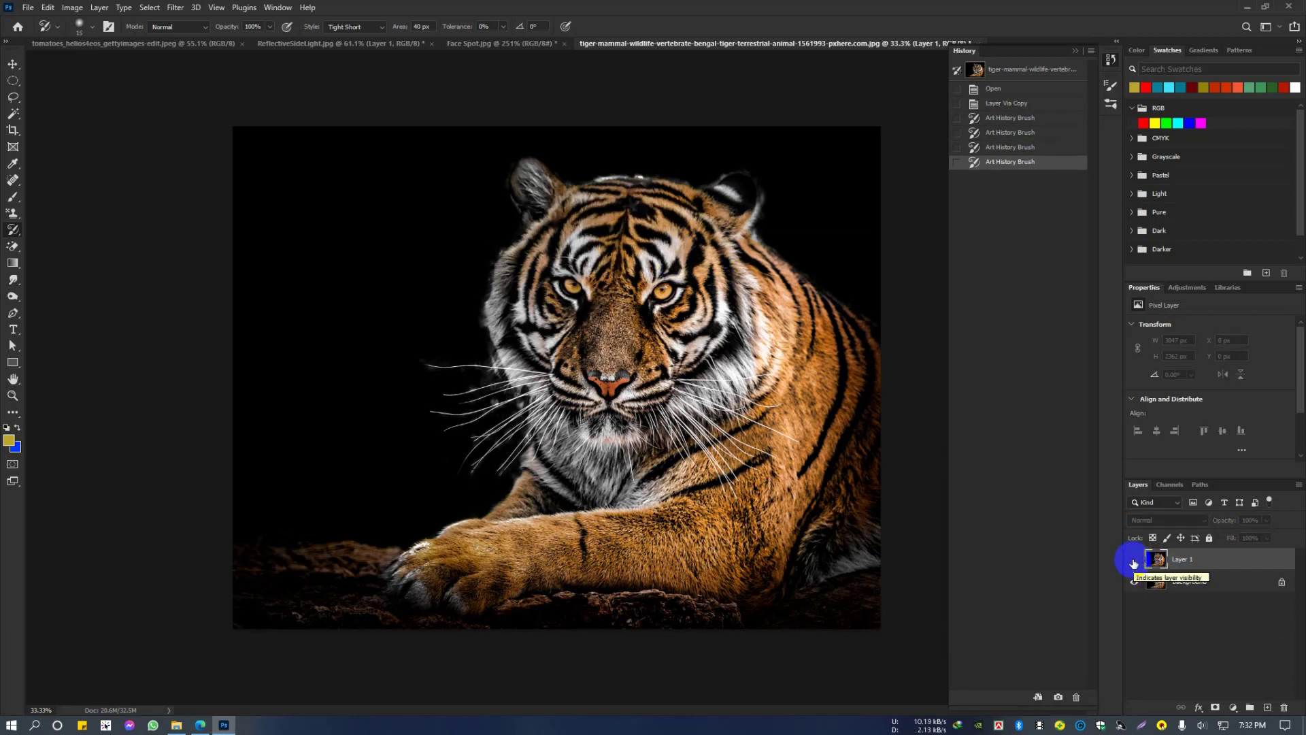
pyautogui.click(1134, 559)
pyautogui.hotkey('ctrl', 'space')
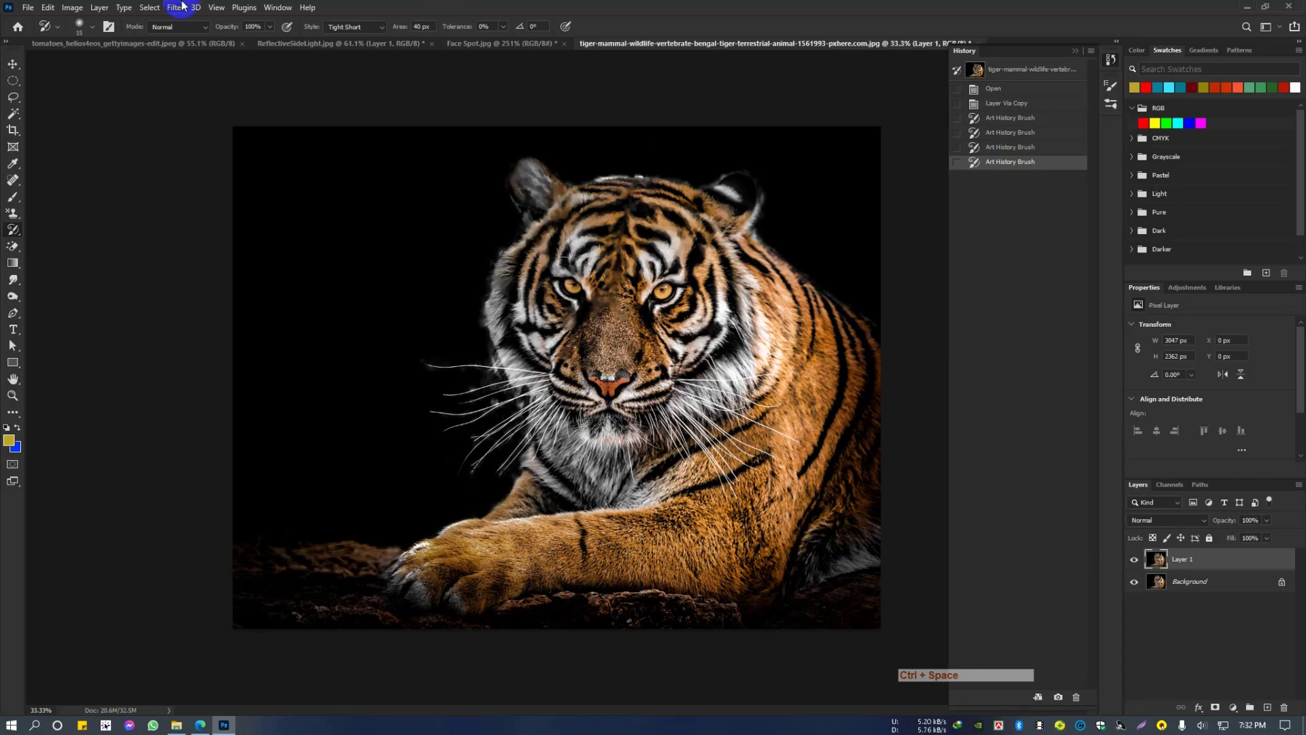
pyautogui.keyDown('ctrl'); pyautogui.click(630, 259); pyautogui.keyUp('ctrl')
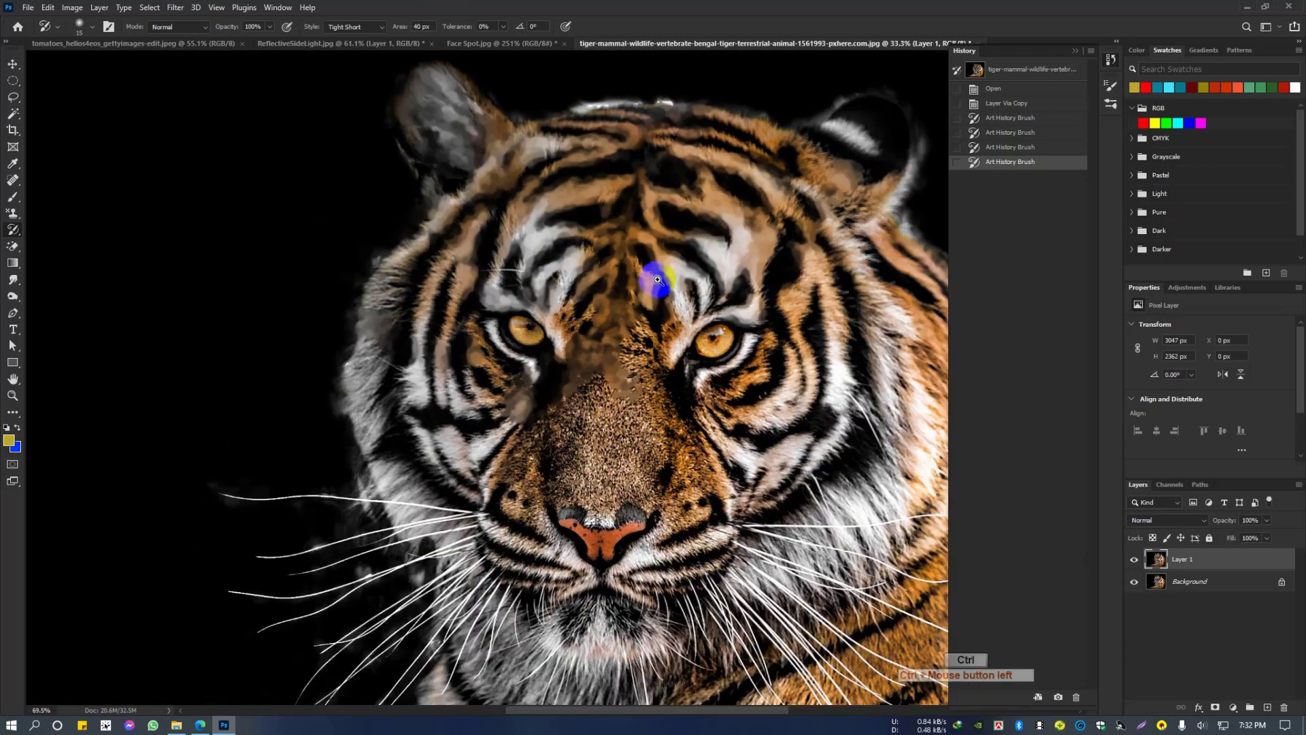
pyautogui.moveTo(658, 280); pyautogui.dragTo(653, 279)
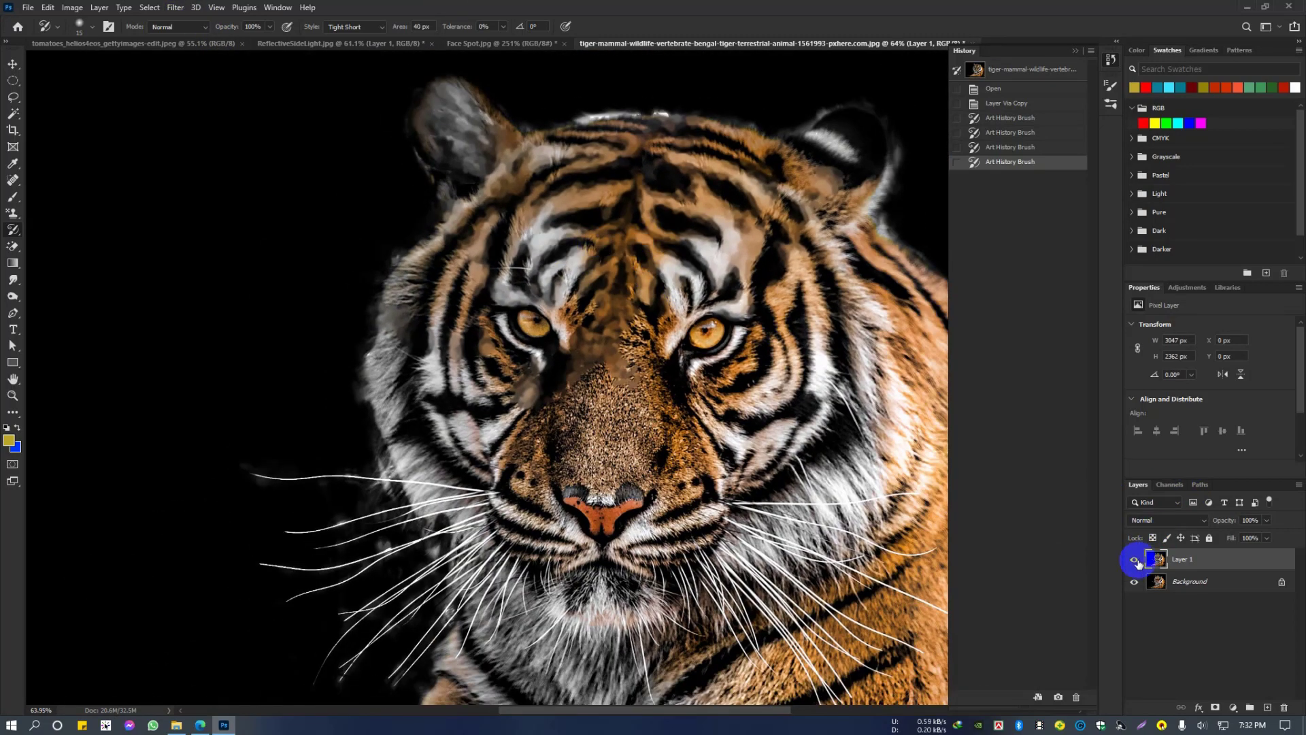
pyautogui.moveTo(676, 248); pyautogui.dragTo(638, 249)
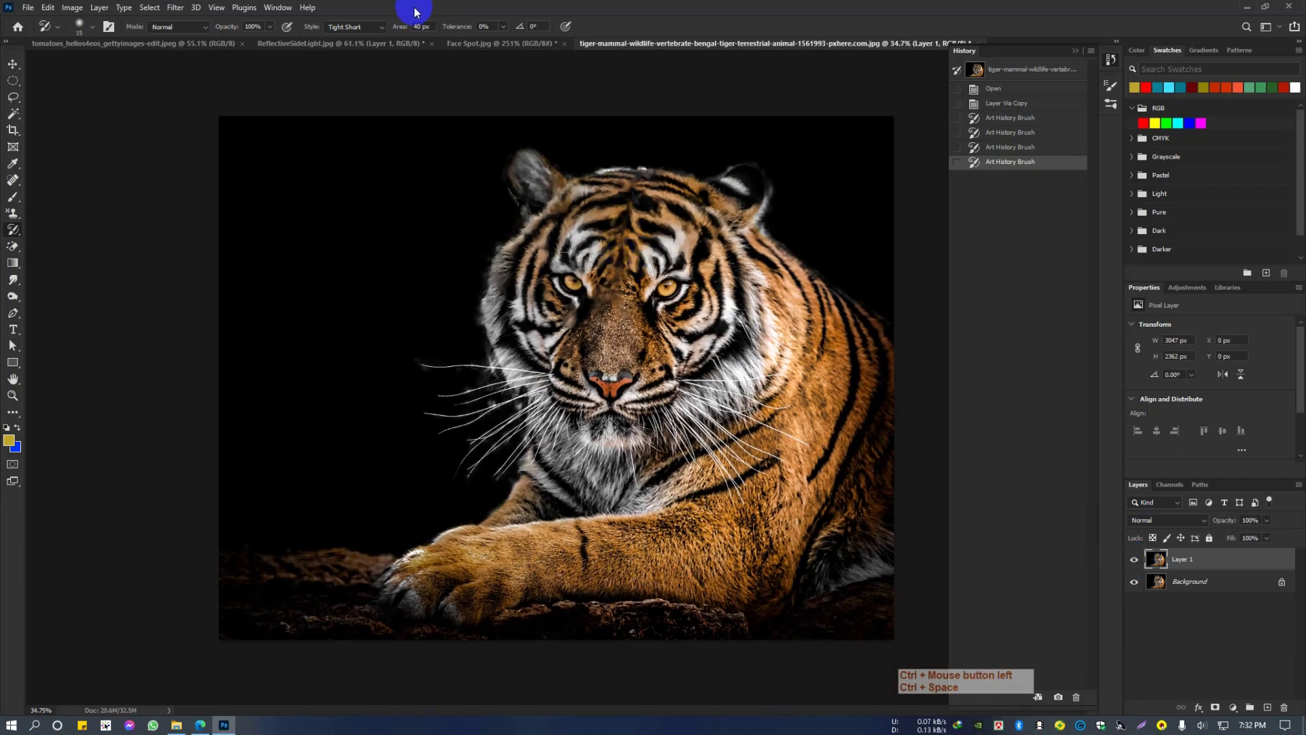
# Step: Set the Art History Brush style to Tight Curl and paint curled strokes over the tiger's shoulder
pyautogui.click(347, 27)
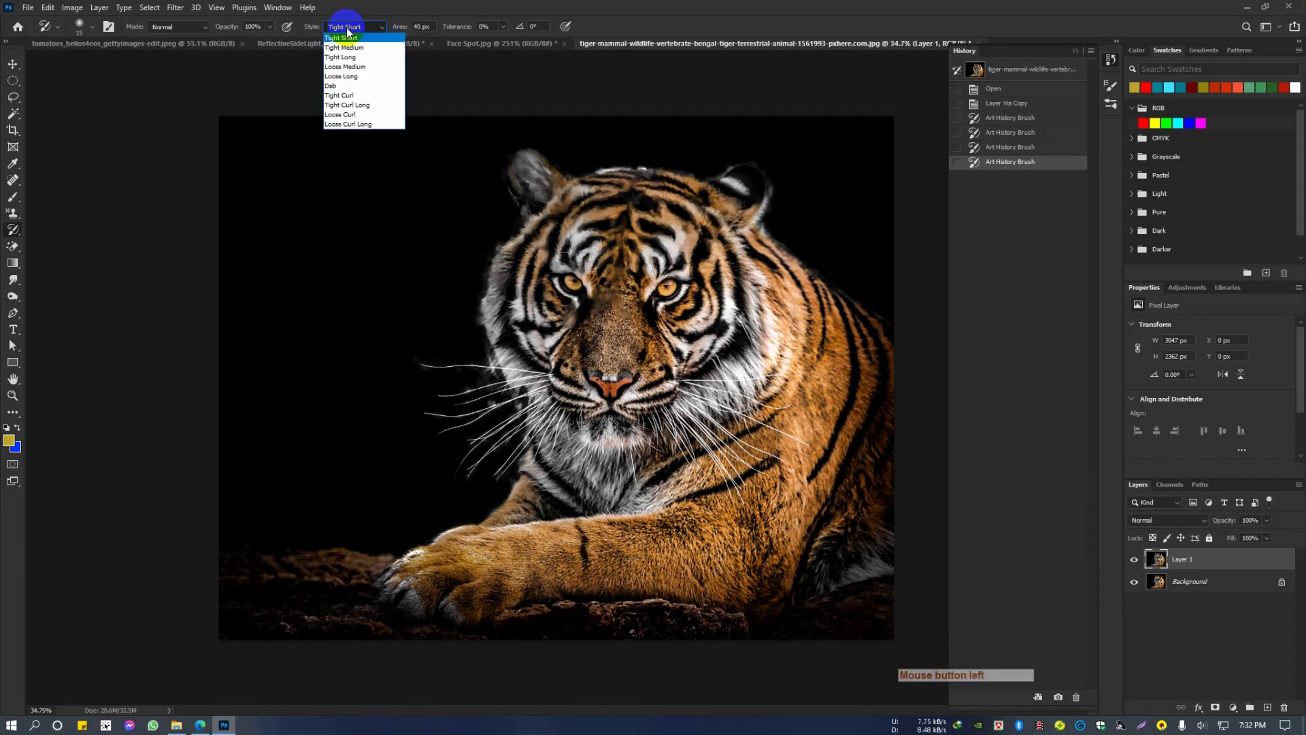
pyautogui.click(344, 96)
pyautogui.moveTo(802, 367)
pyautogui.mouseDown()
pyautogui.moveTo(821, 420)
pyautogui.moveTo(811, 407)
pyautogui.moveTo(825, 379)
pyautogui.moveTo(843, 376)
pyautogui.moveTo(833, 359)
pyautogui.moveTo(780, 375)
pyautogui.moveTo(802, 438)
pyautogui.moveTo(820, 435)
pyautogui.moveTo(837, 402)
pyautogui.moveTo(818, 366)
pyautogui.moveTo(825, 339)
pyautogui.moveTo(854, 432)
pyautogui.mouseUp()
pyautogui.scroll(4, 851, 432)
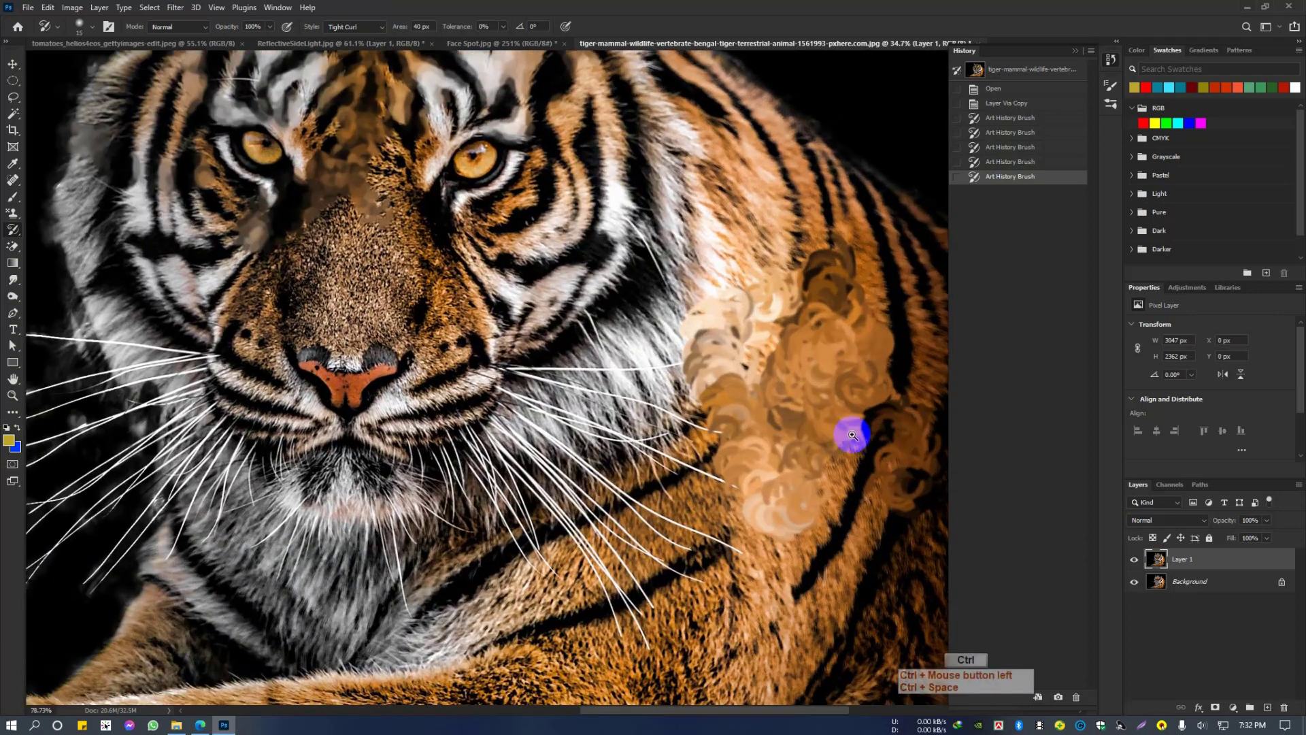
pyautogui.scroll(-5, 819, 426)
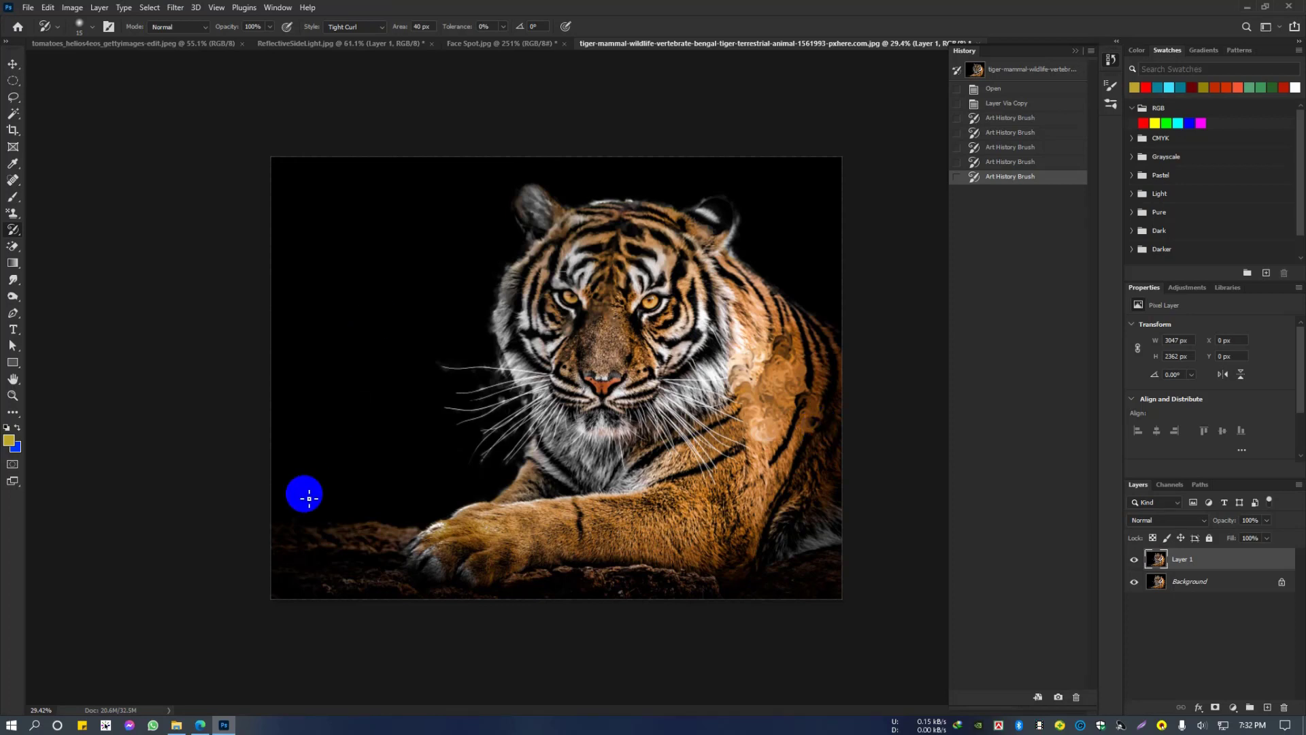
# Step: Switch to the browser and look through the Triple Click Academy Community group page on Facebook
pyautogui.moveTo(193, 727)
pyautogui.click(167, 669)
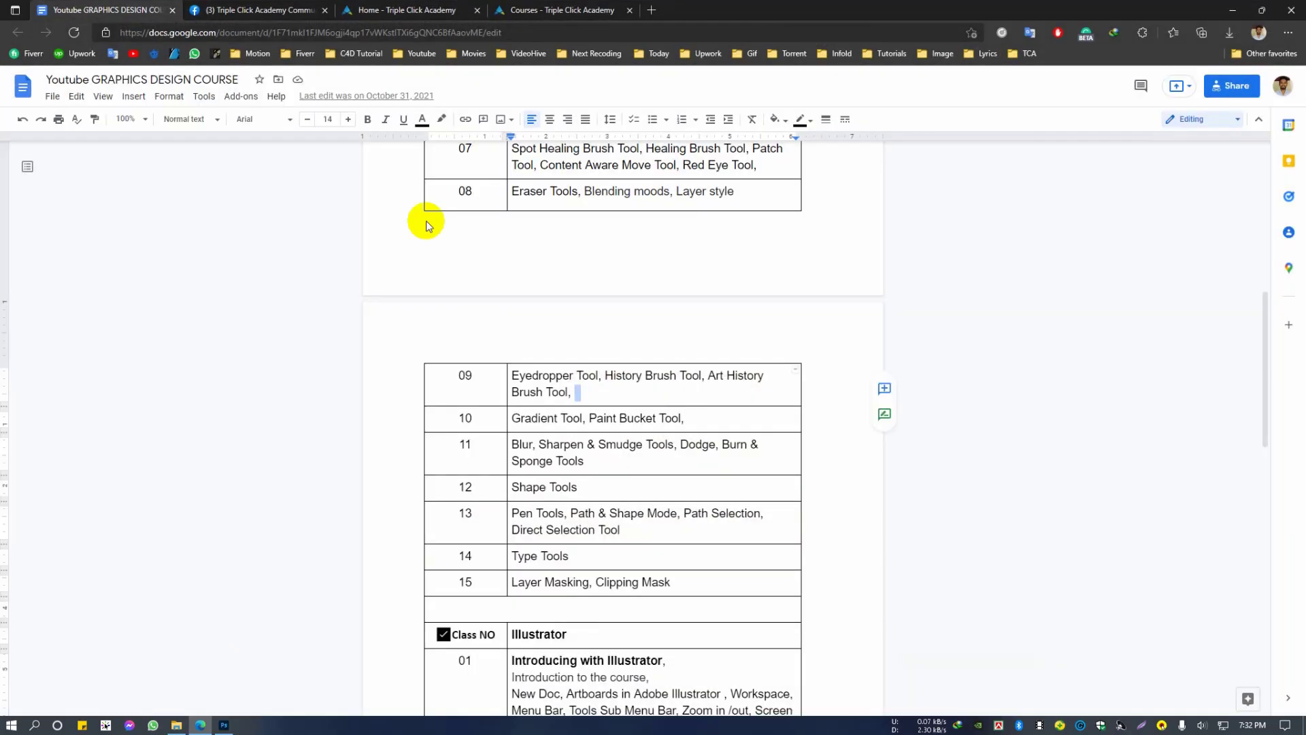
pyautogui.click(223, 6)
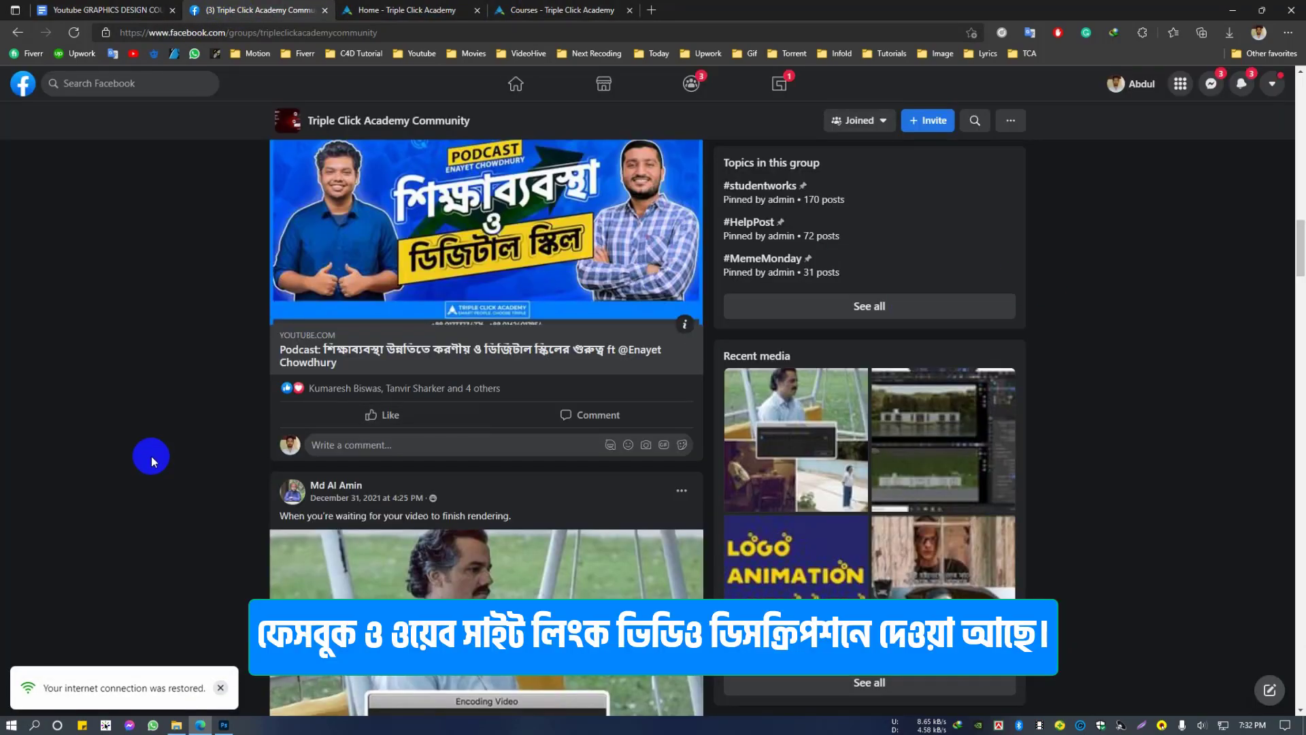
pyautogui.scroll(-3, 149, 456)
pyautogui.scroll(3, 150, 456)
pyautogui.scroll(15, 150, 460)
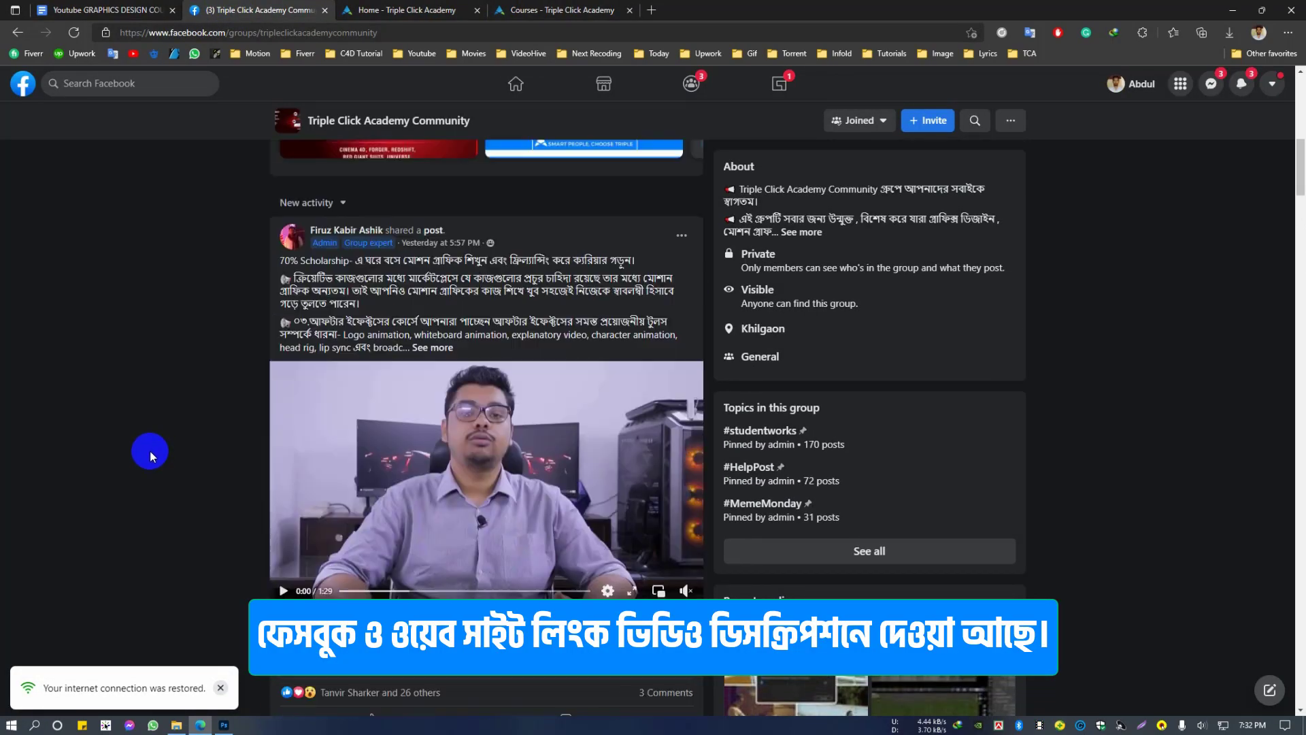
pyautogui.scroll(2, 150, 445)
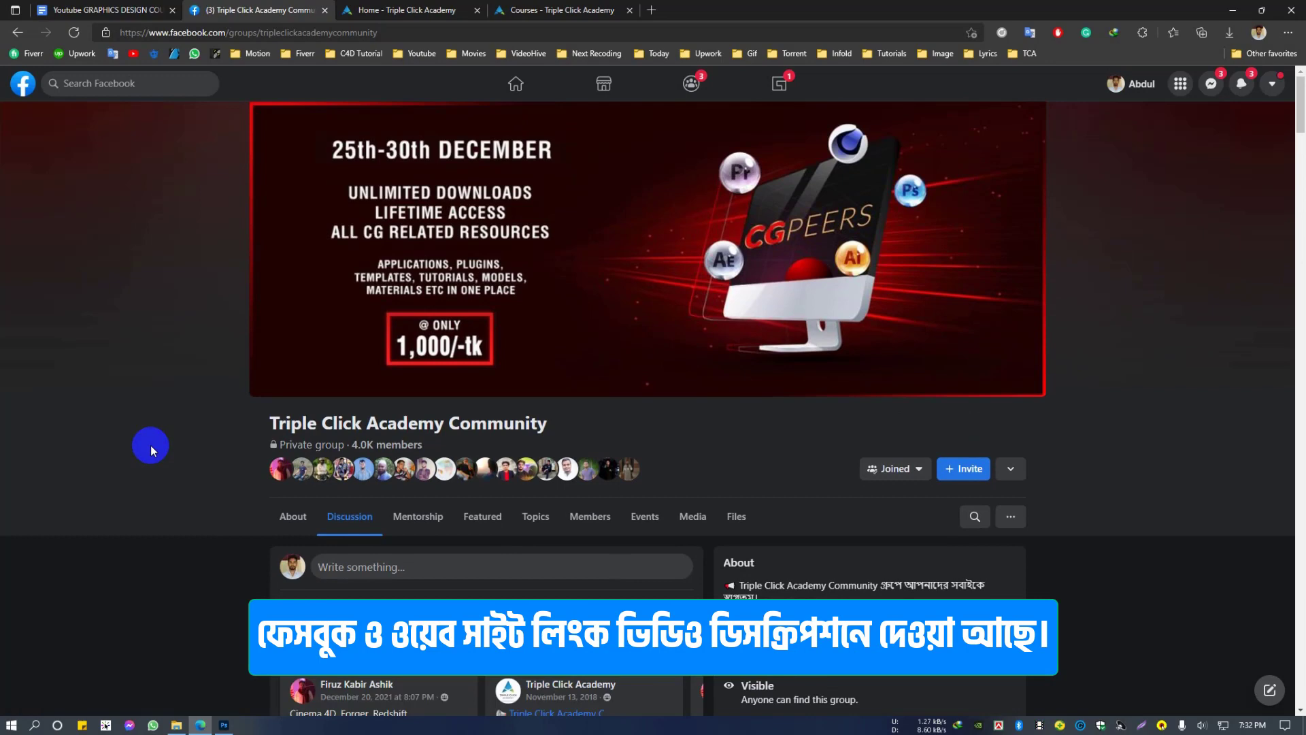
pyautogui.scroll(-4, 158, 429)
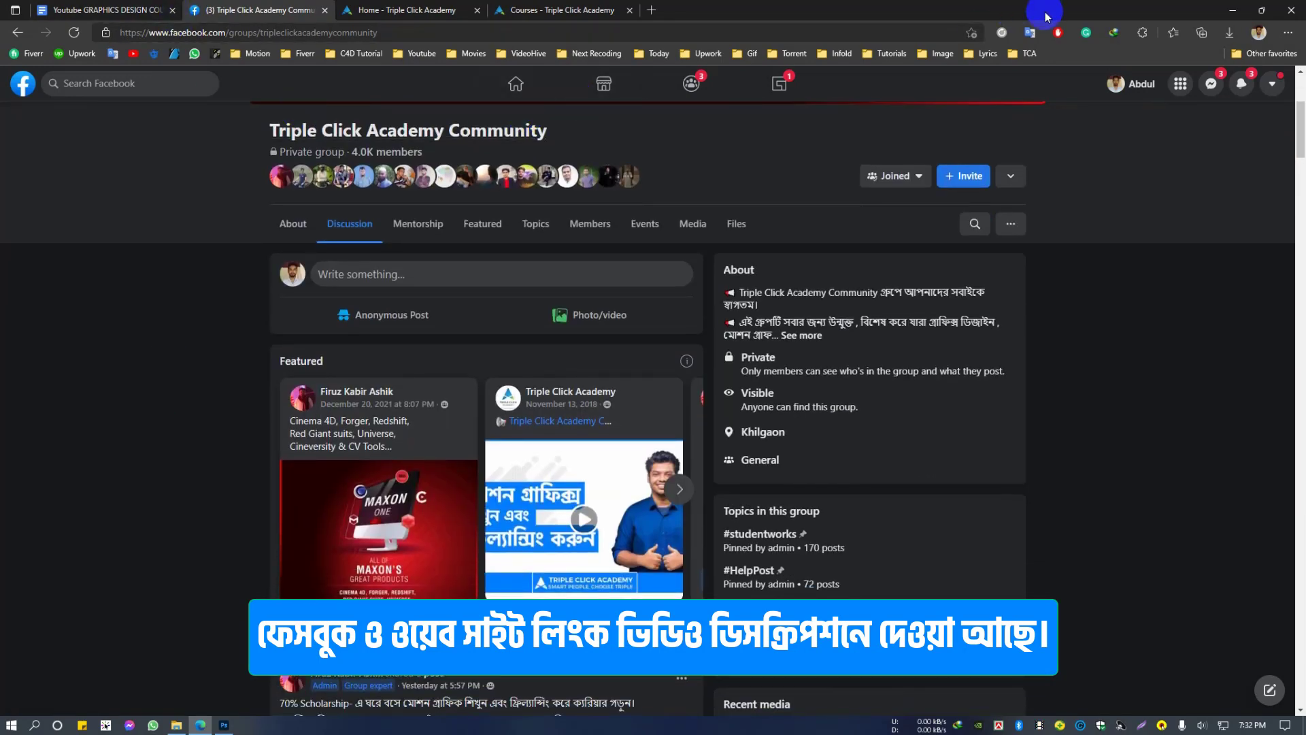
pyautogui.click(1226, 8)
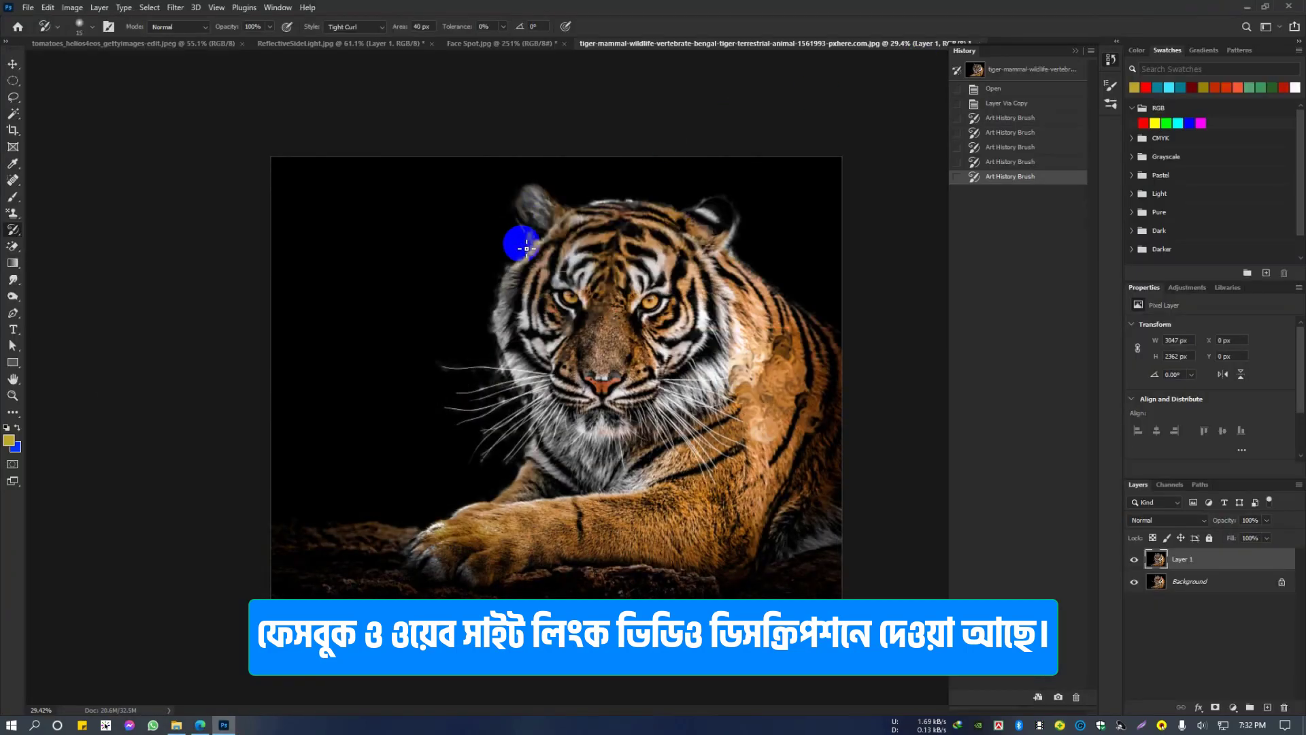
pyautogui.click(199, 726)
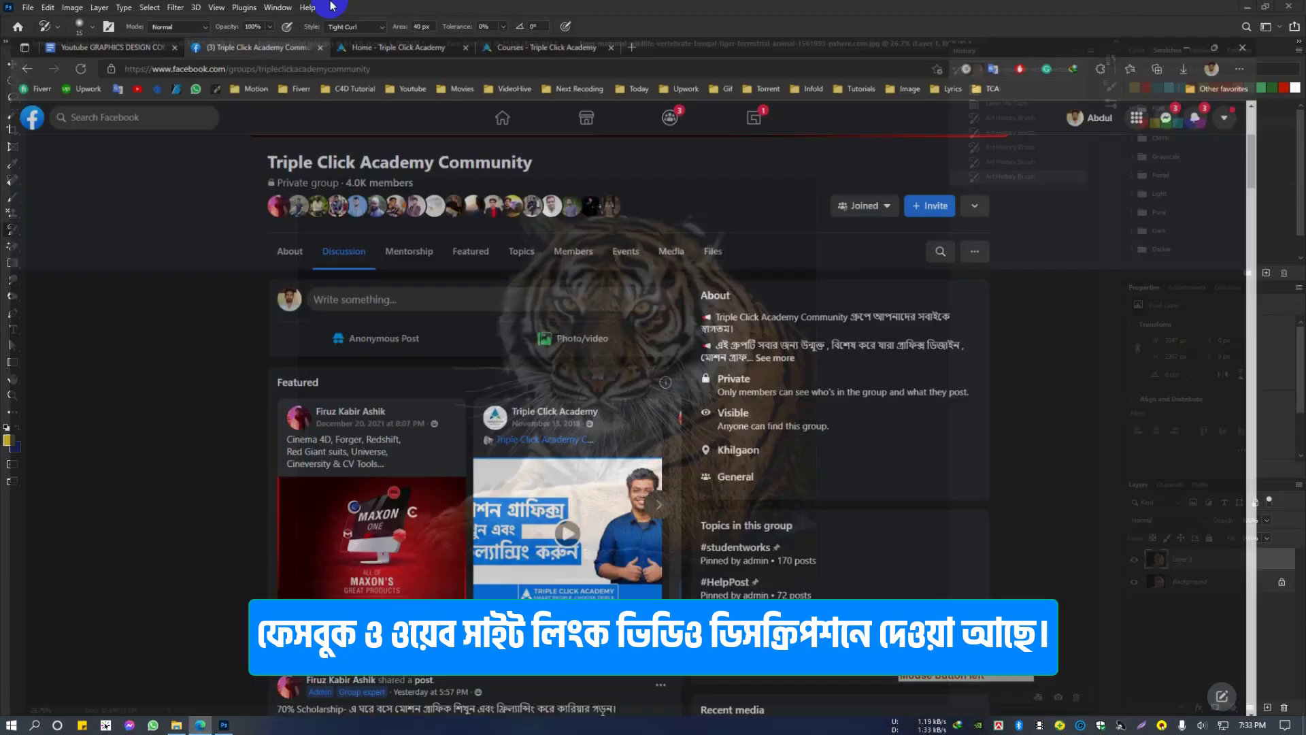